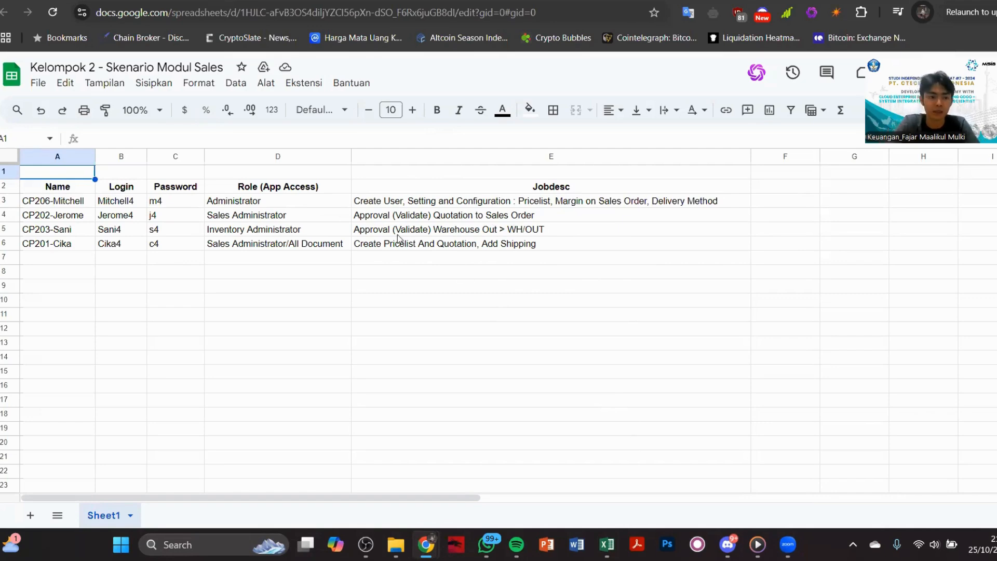
Step: Select the Administrator's job description in the sheet, and switch to Media Player to play the recorded demonstration
click(377, 206)
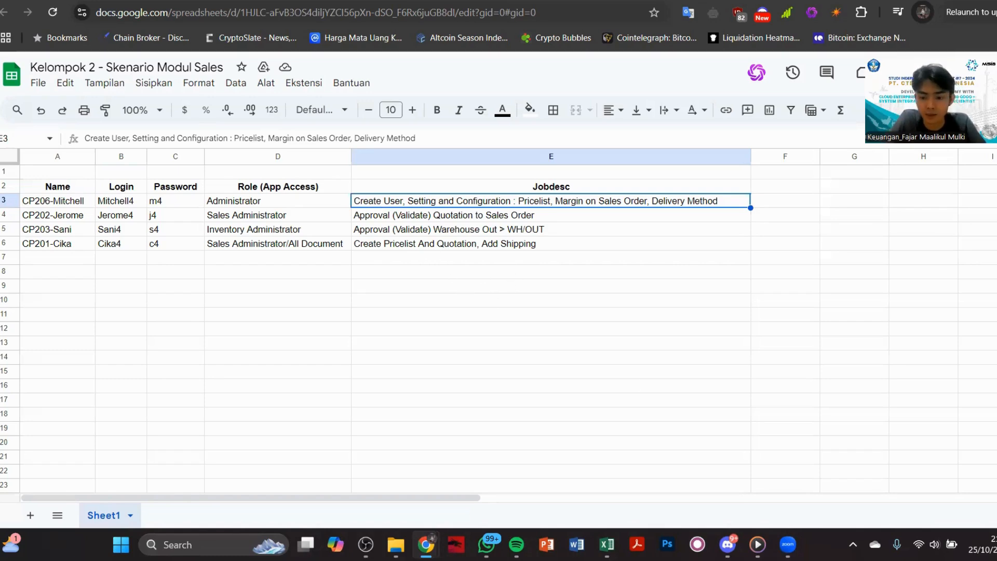
mouse_move(757, 544)
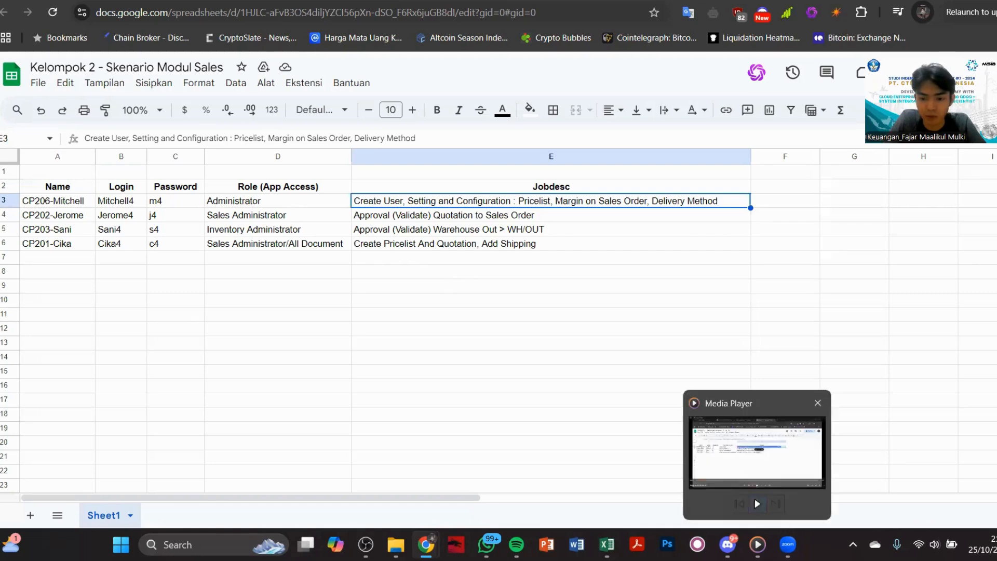
click(758, 544)
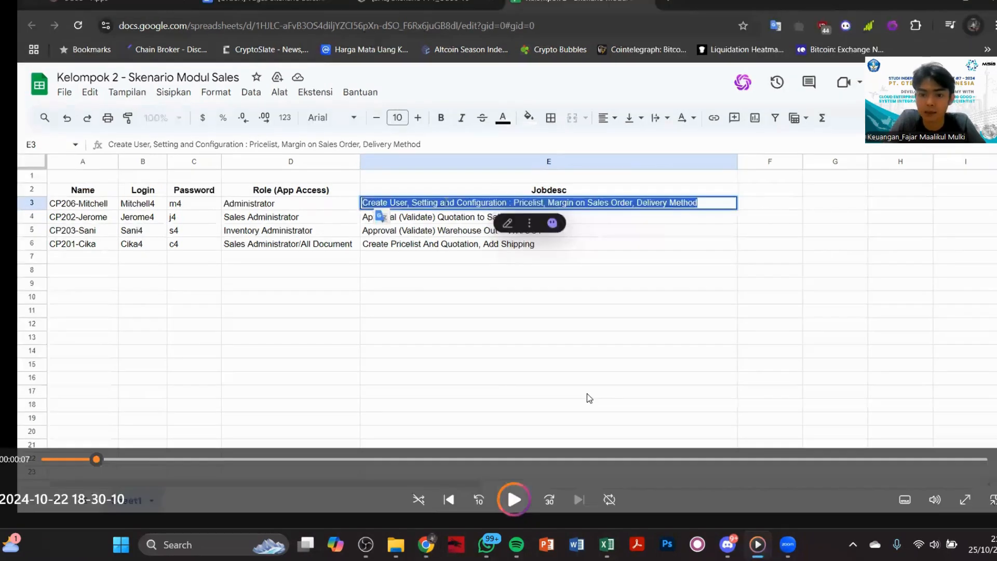
click(515, 499)
mouse_move(467, 248)
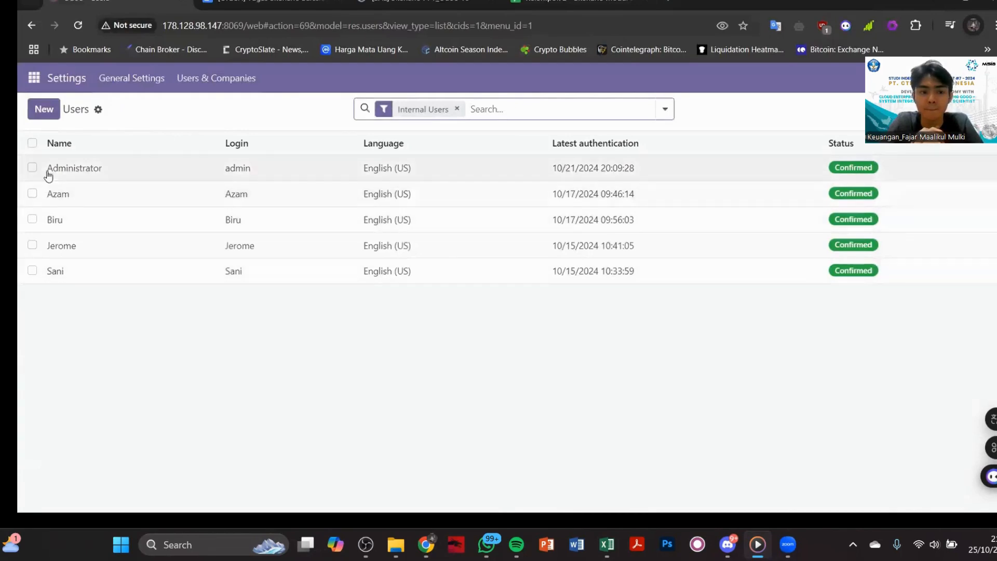
click(100, 112)
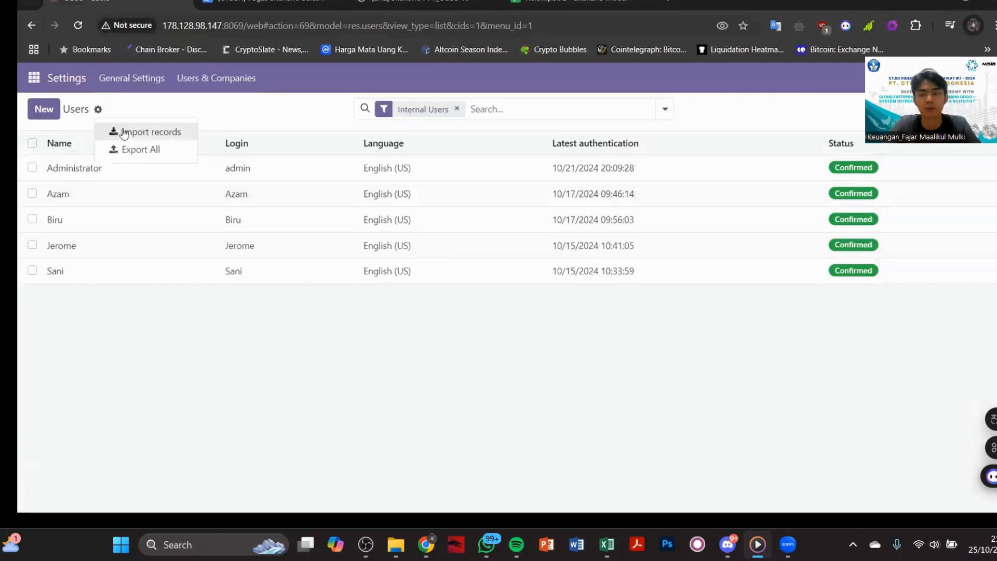
click(86, 374)
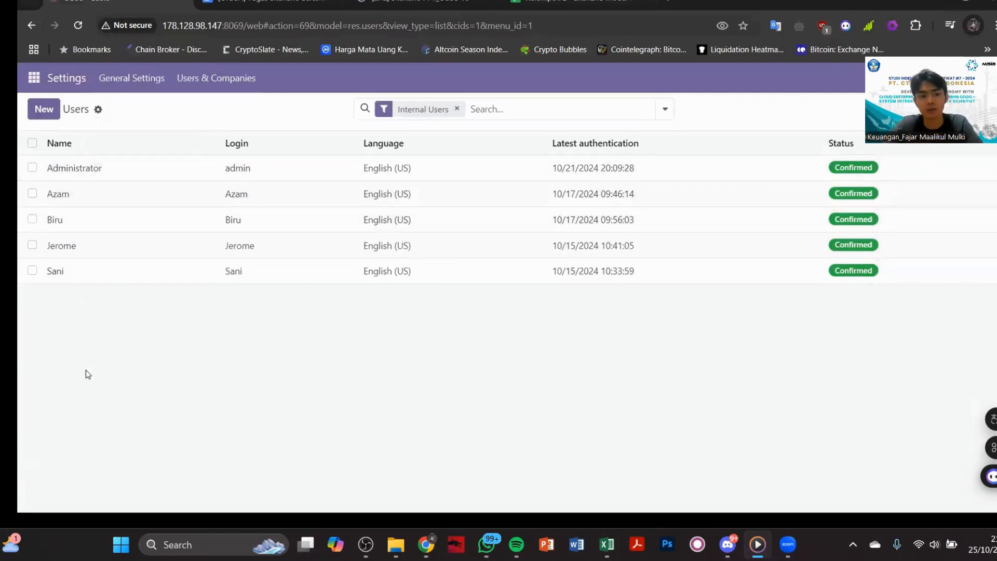
click(105, 175)
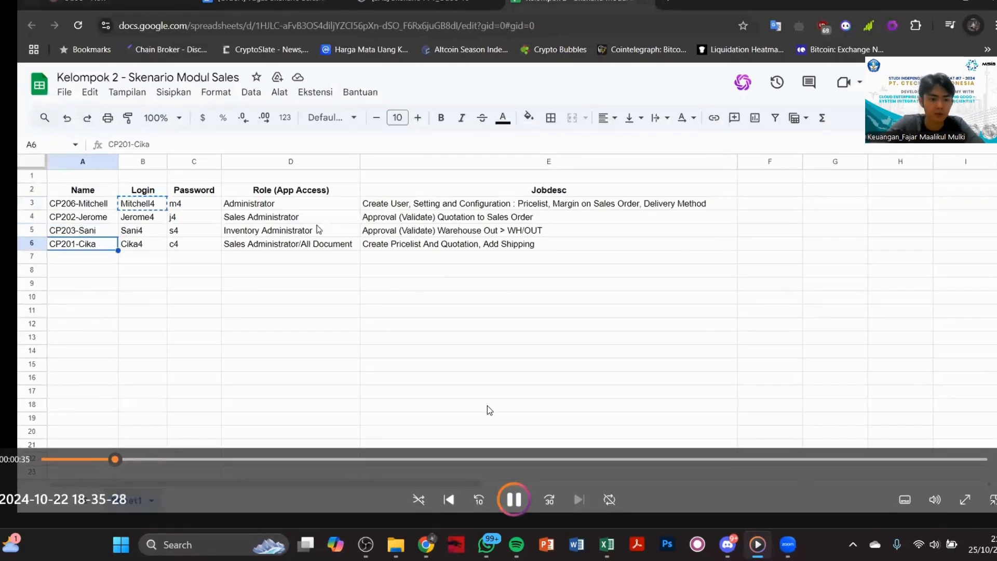
Step: Skip ahead through the recording to the access rights setup of users CP201 and CP203
click(190, 459)
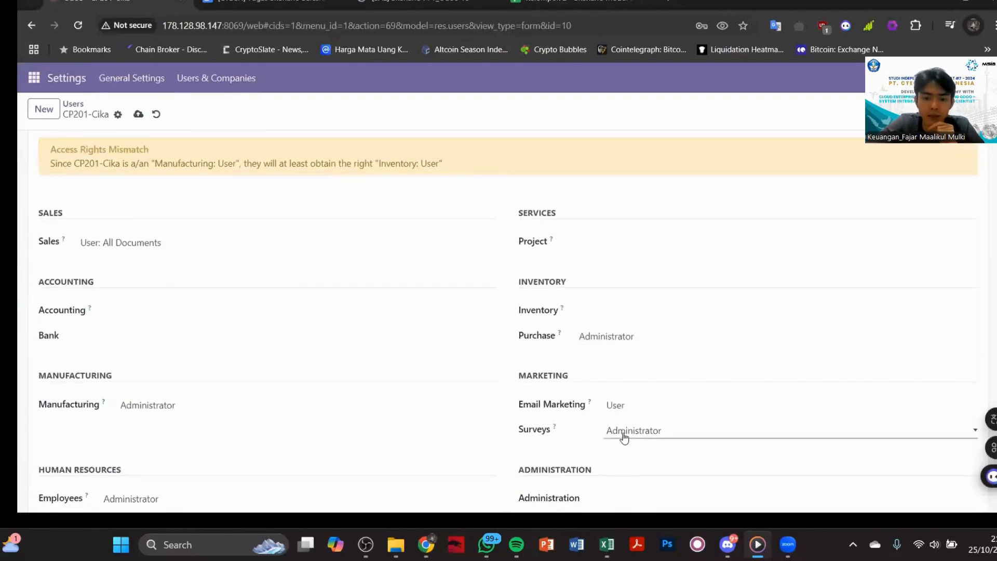
mouse_move(285, 456)
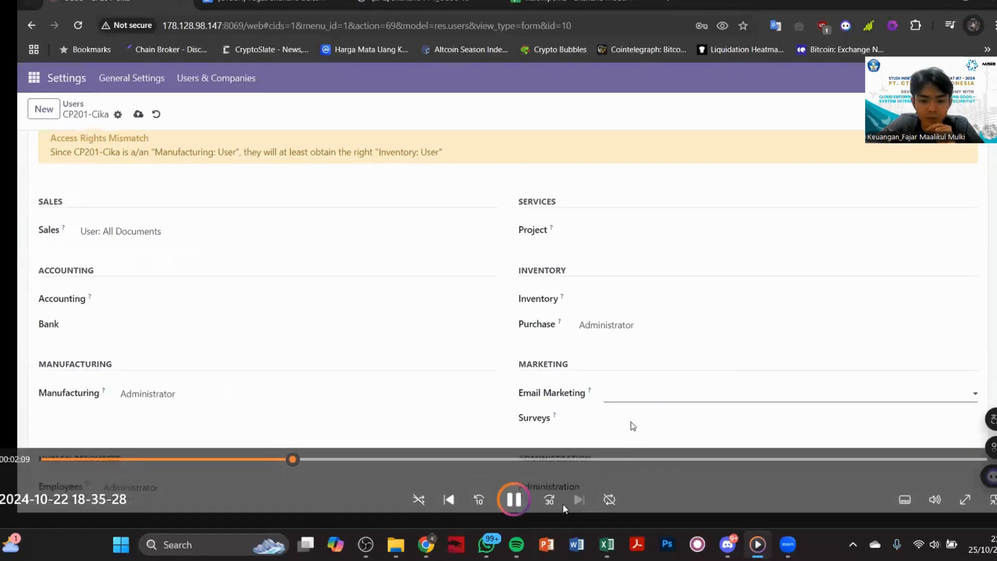
click(550, 499)
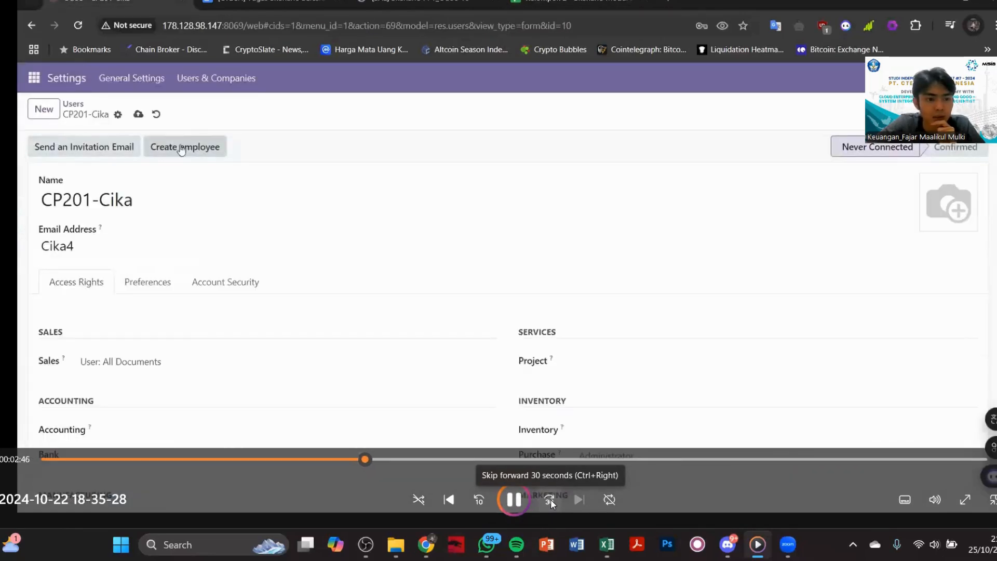
click(550, 500)
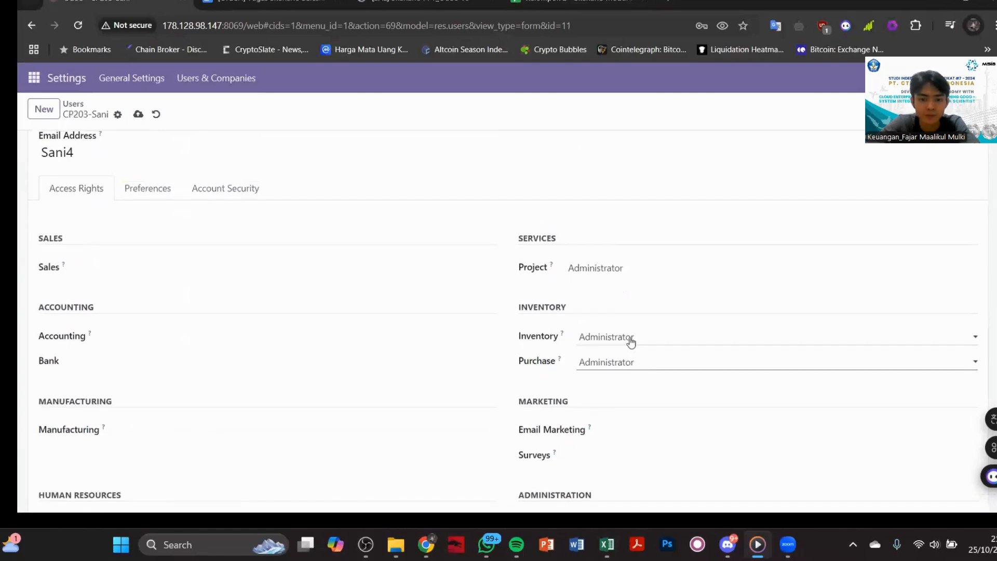
scroll(630, 338, up, 1)
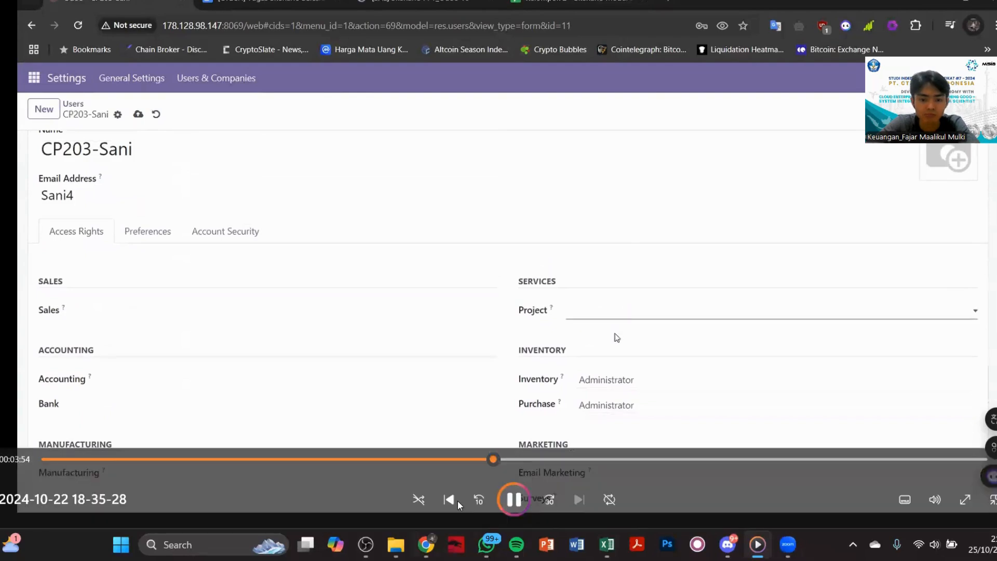
Step: Jump back in the recording to review user CP203's access rights and password change
click(509, 462)
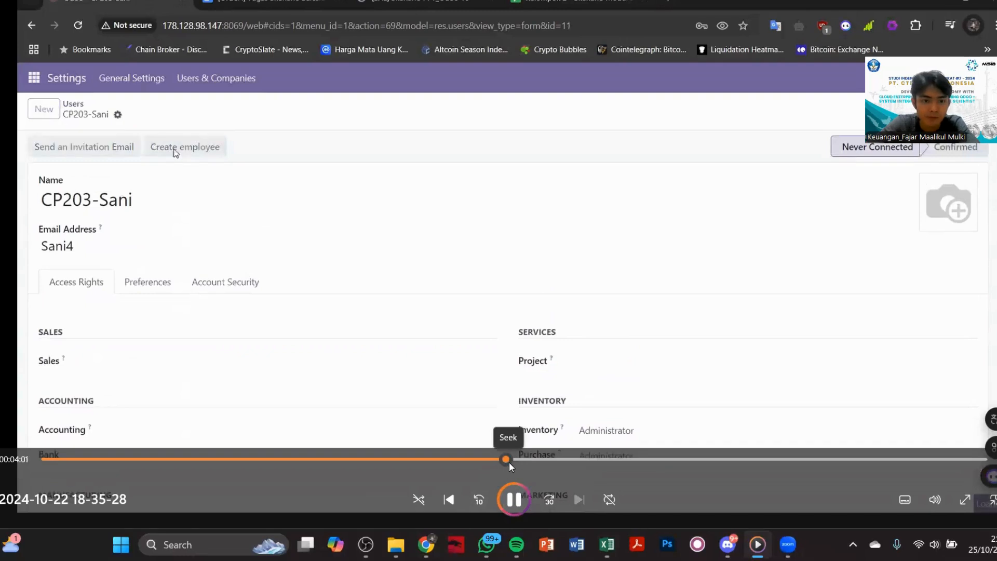
click(498, 460)
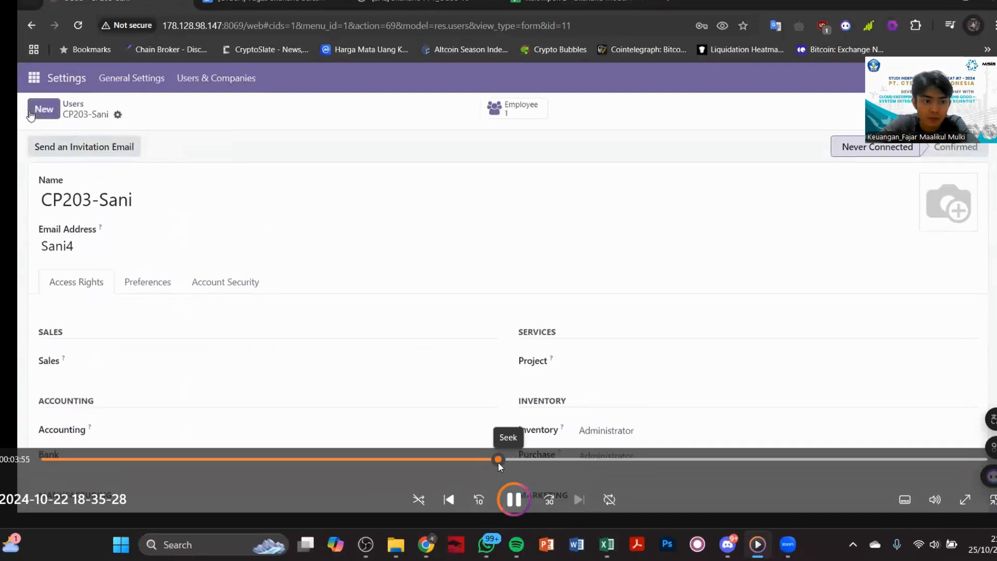
click(470, 458)
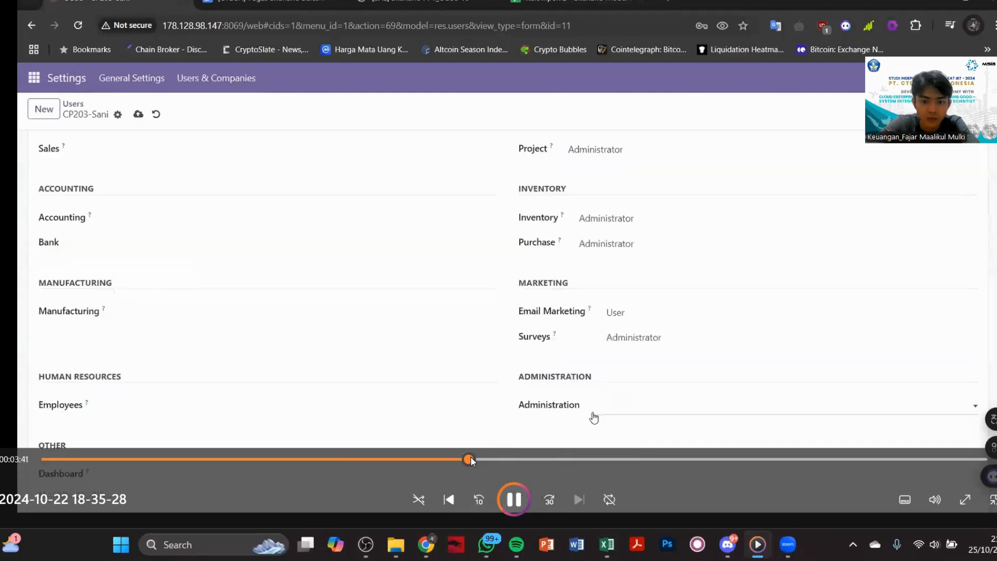
click(457, 459)
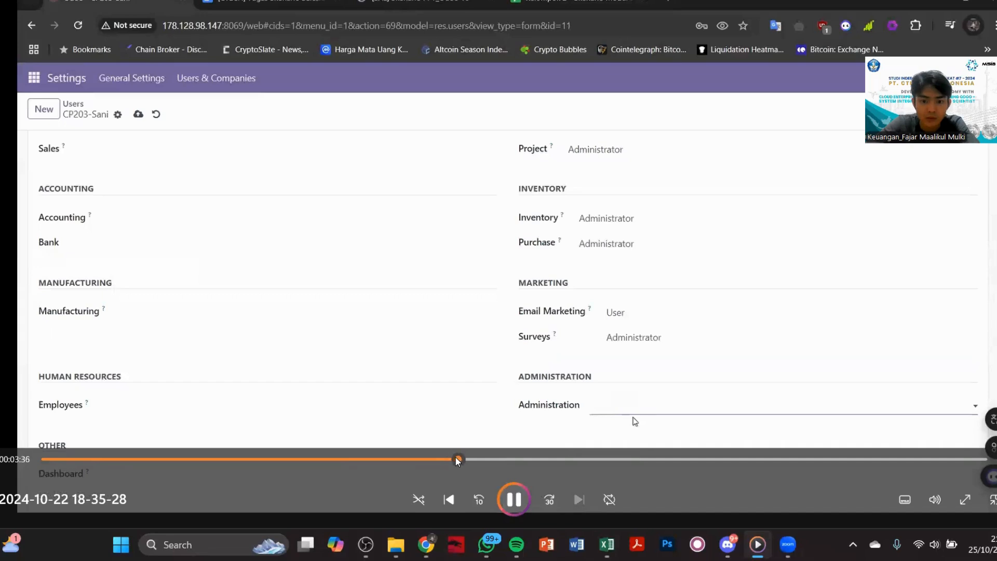
click(423, 459)
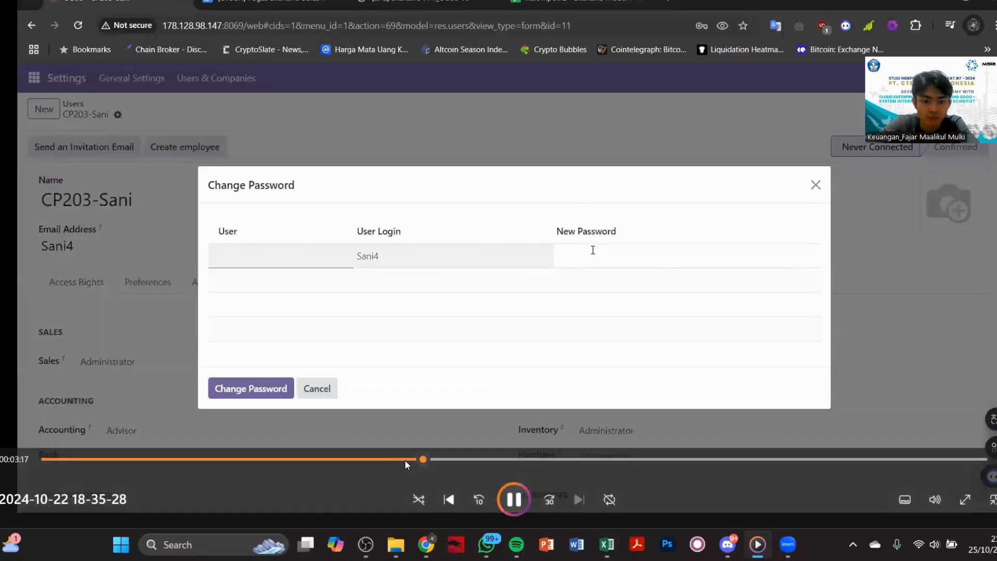
click(404, 459)
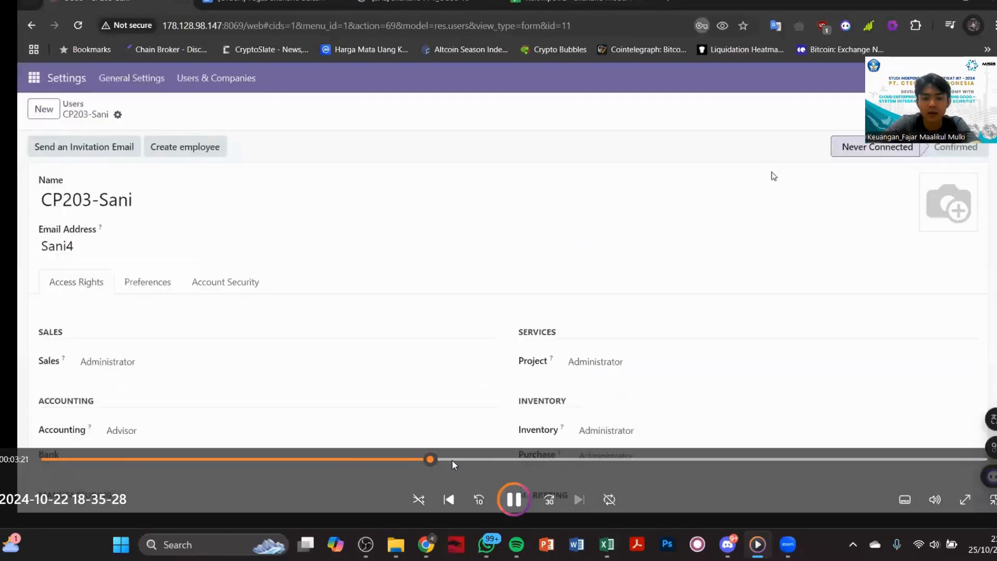
Step: Advance the recording past user CP203's access rights to the password and access rights setup of user CP202
click(455, 460)
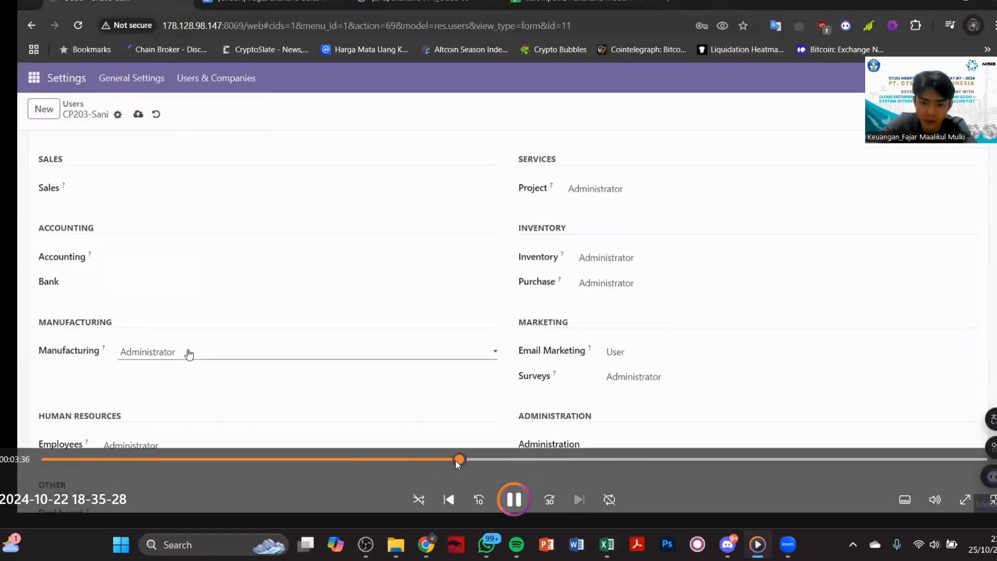
click(490, 459)
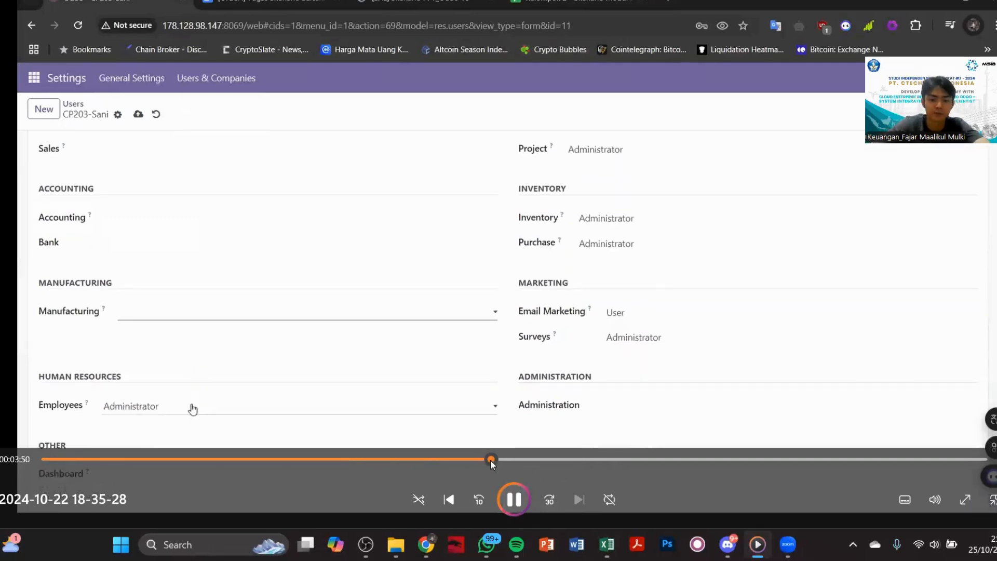
click(532, 455)
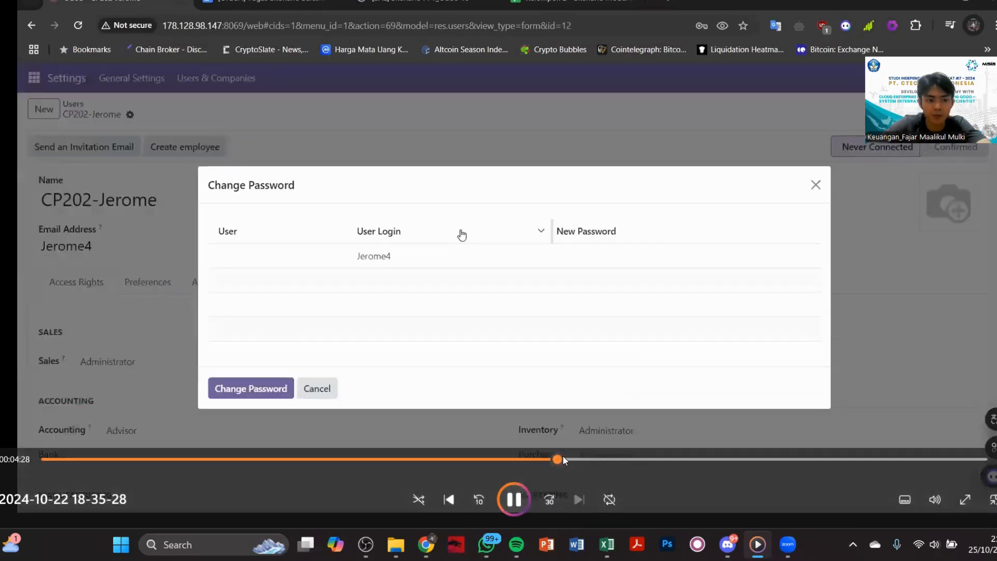
key(Right)
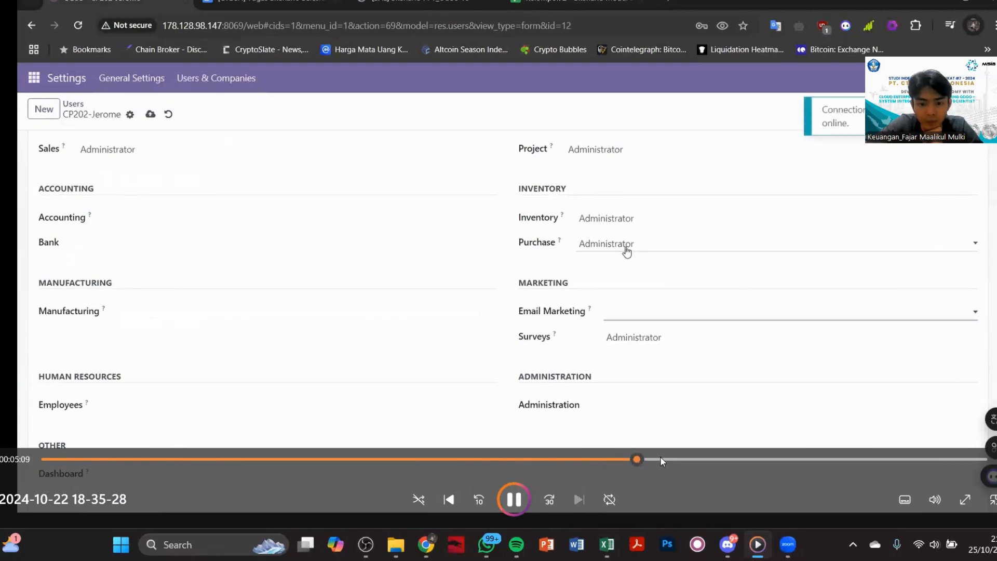
drag(659, 456, 687, 454)
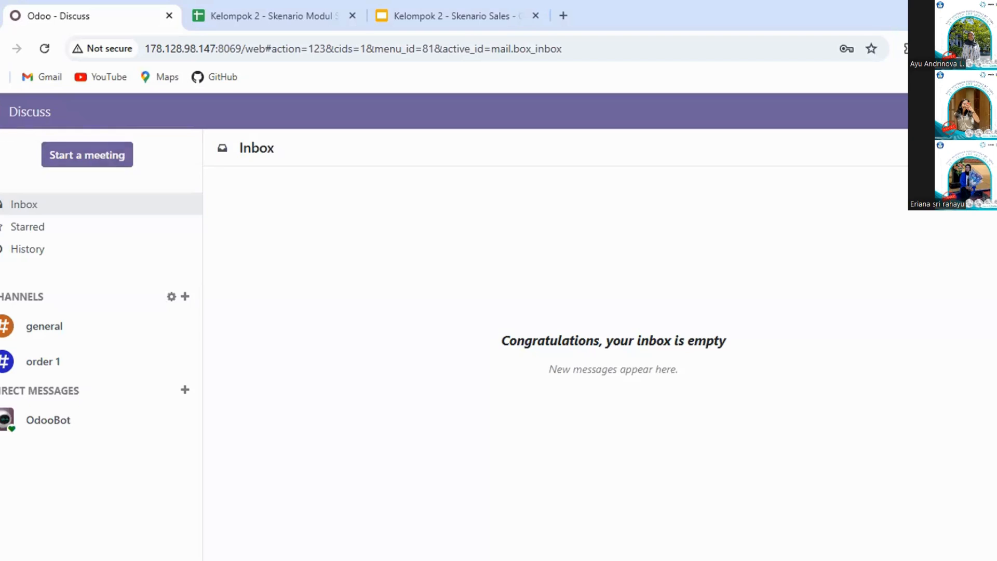
Step: Open the product pricelists in the Odoo Sales app
click(21, 112)
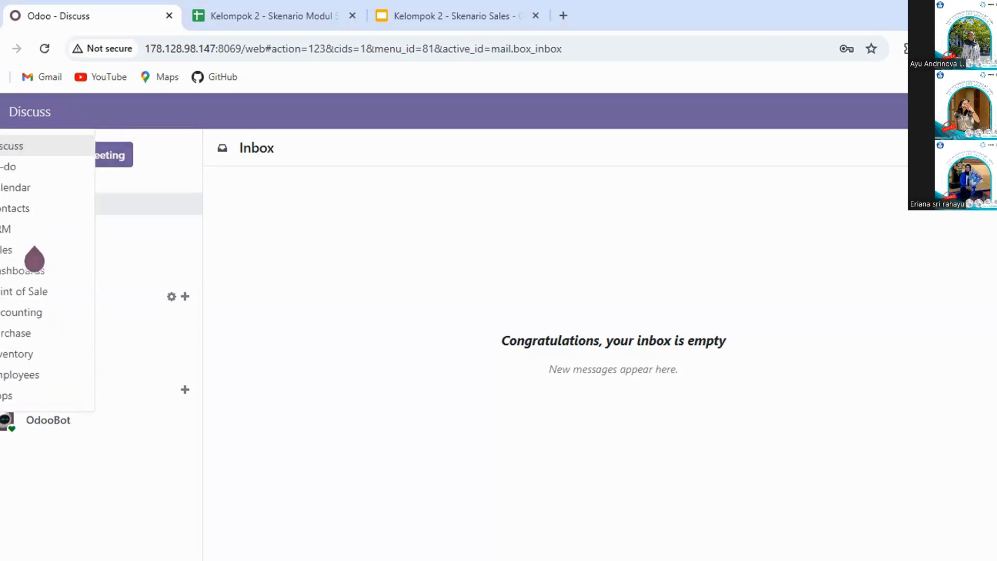
click(47, 251)
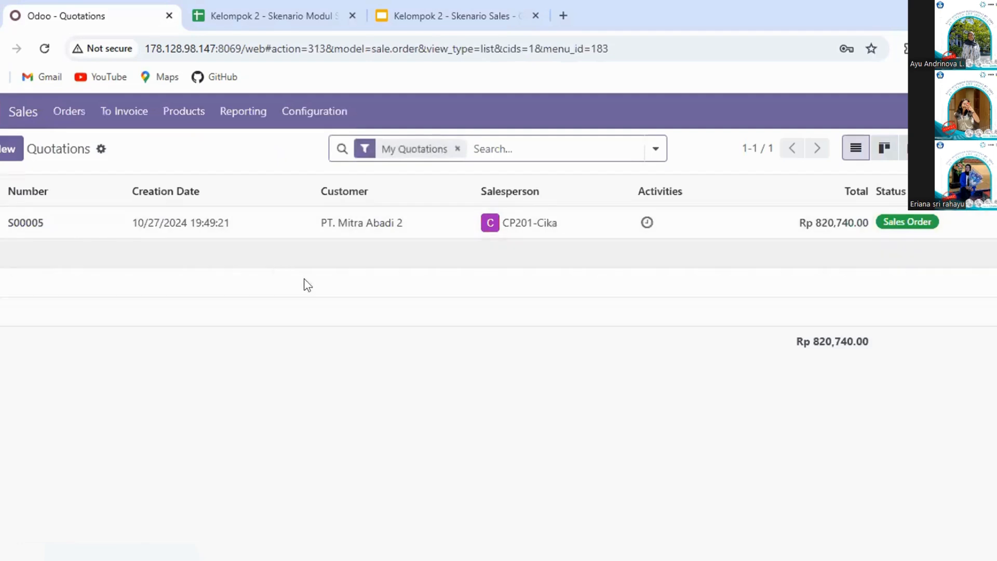
click(315, 121)
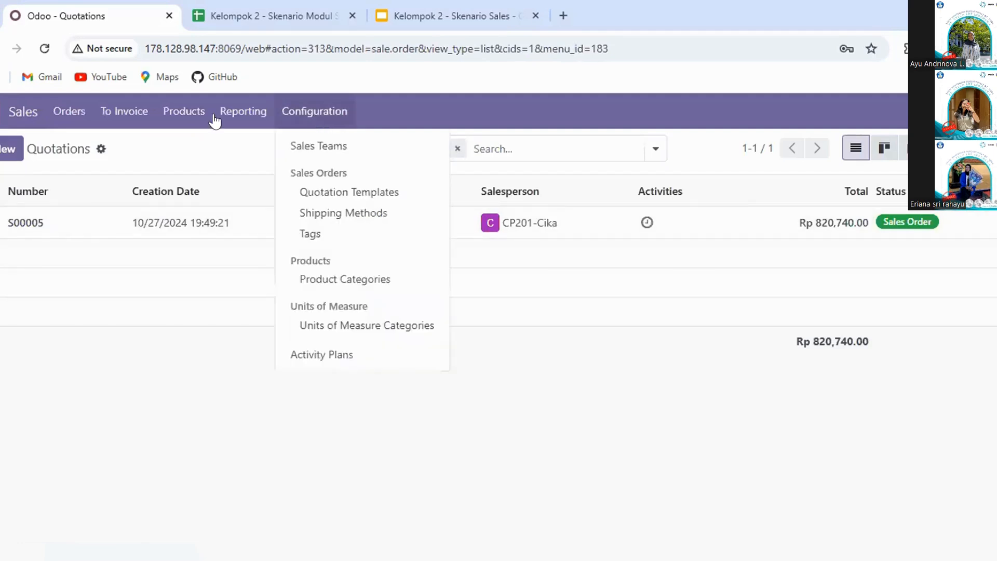
click(183, 119)
click(183, 119)
click(190, 112)
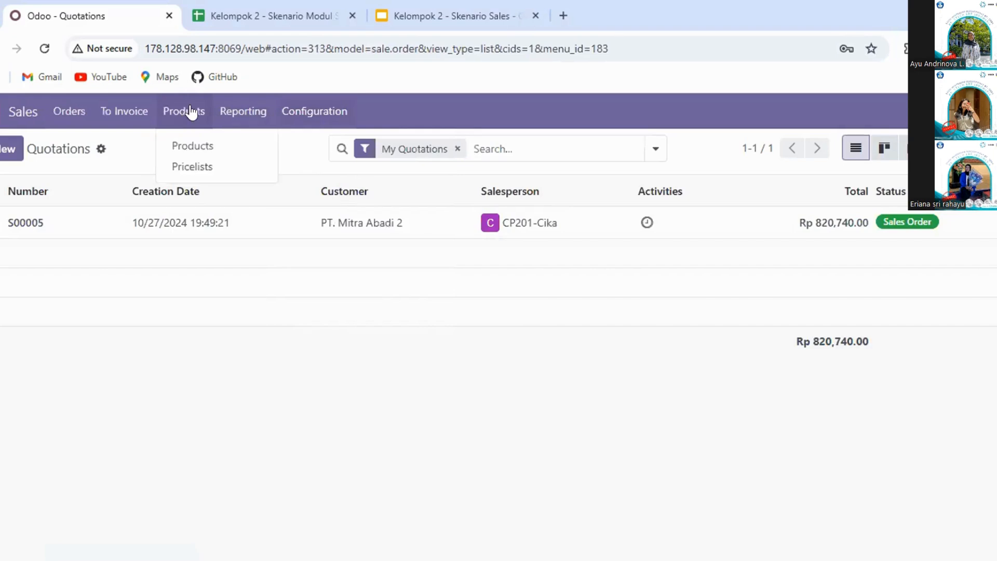
click(206, 166)
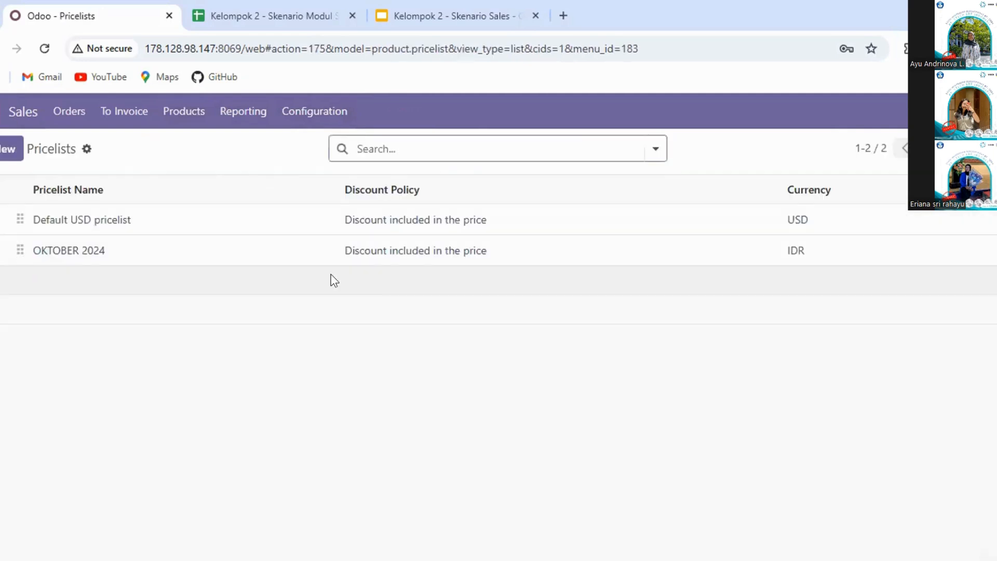
Step: Start a new pricelist and name it PT. Bahari Jaya
click(8, 155)
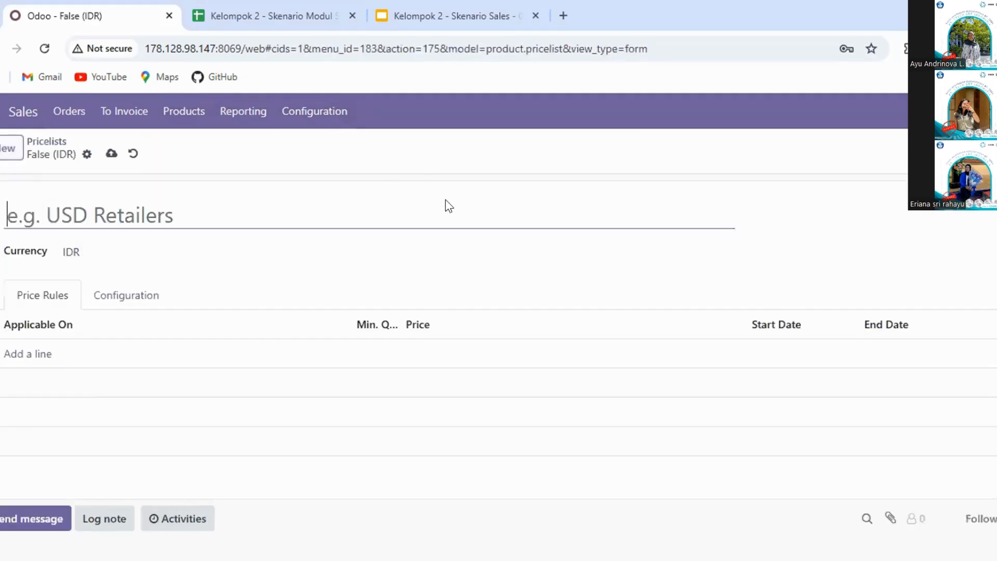
scroll(145, 331, down, 1)
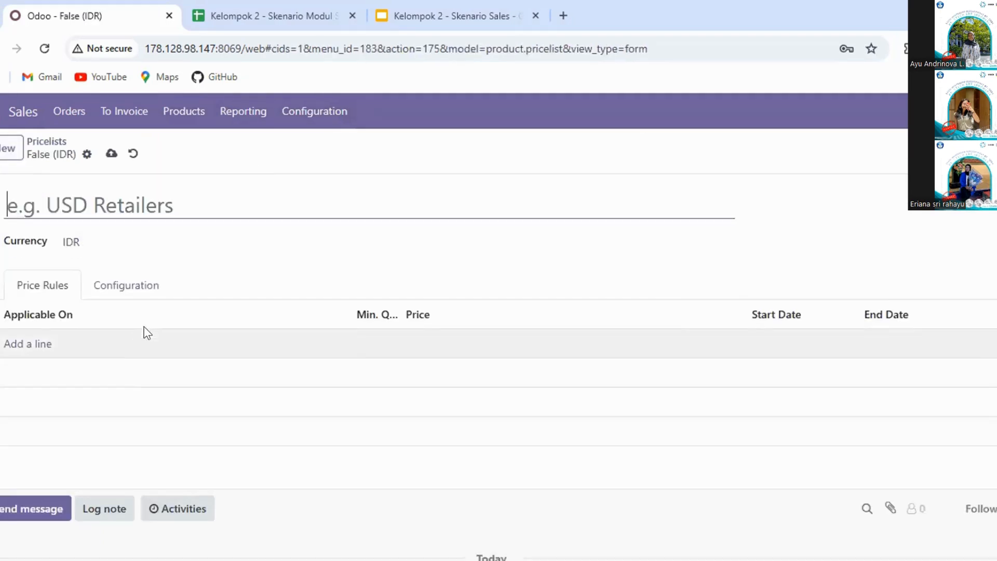
scroll(175, 314, up, 1)
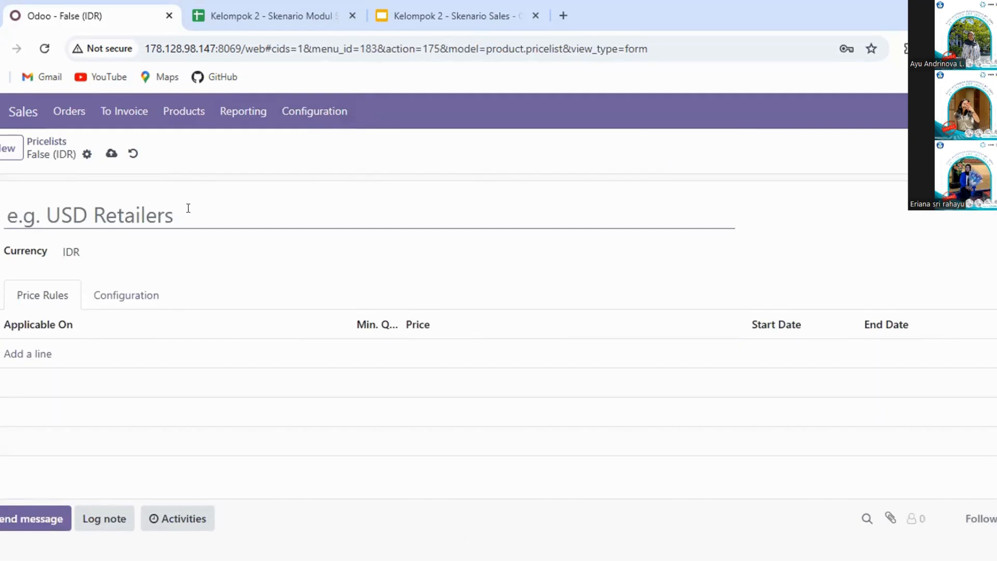
click(187, 208)
text(P)
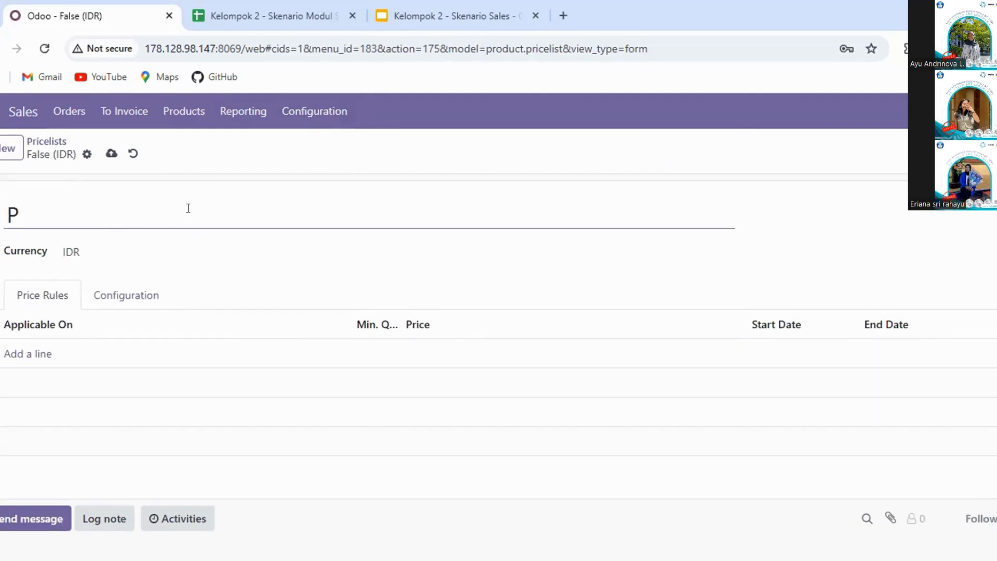
text(T. Baa)
key(BackSpace)
text(ha)
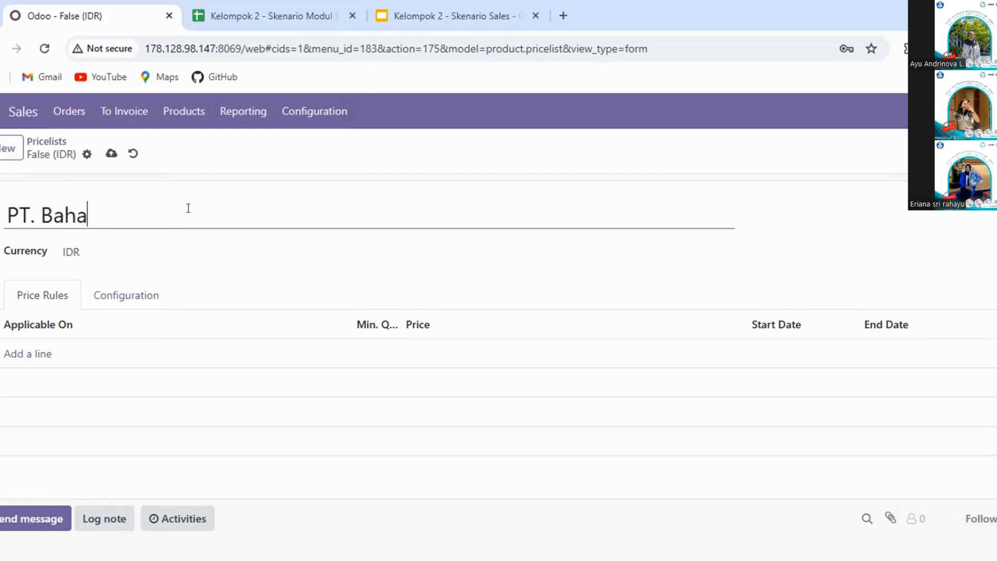
text(ri Jaya)
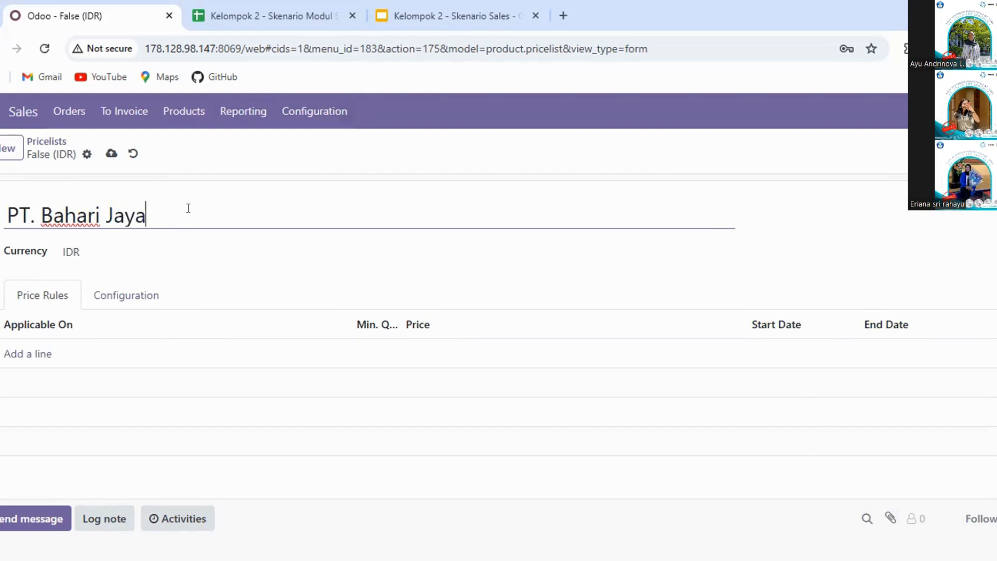
Step: Choose IDR as the currency of the PT. Bahari Jaya pricelist
click(191, 245)
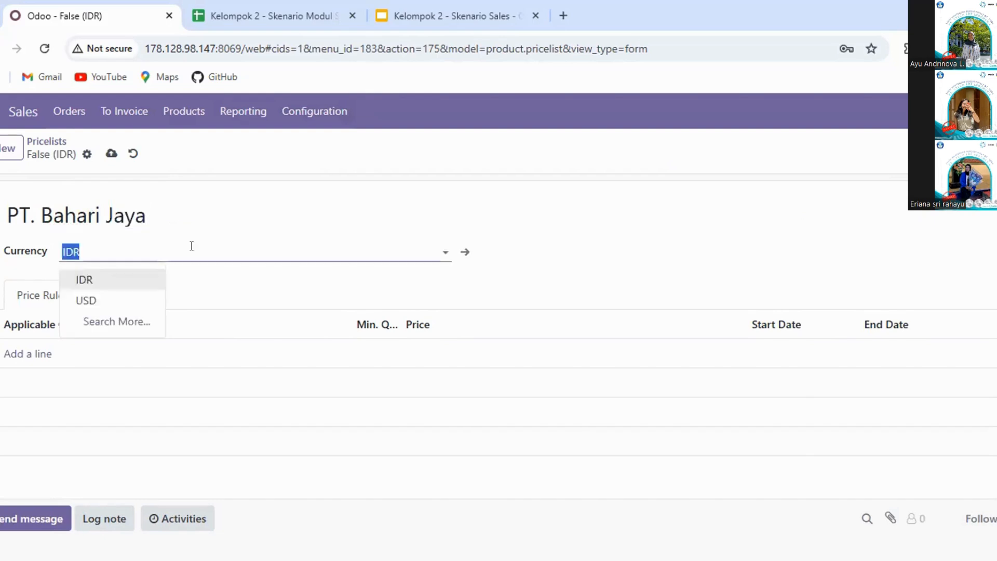
click(128, 281)
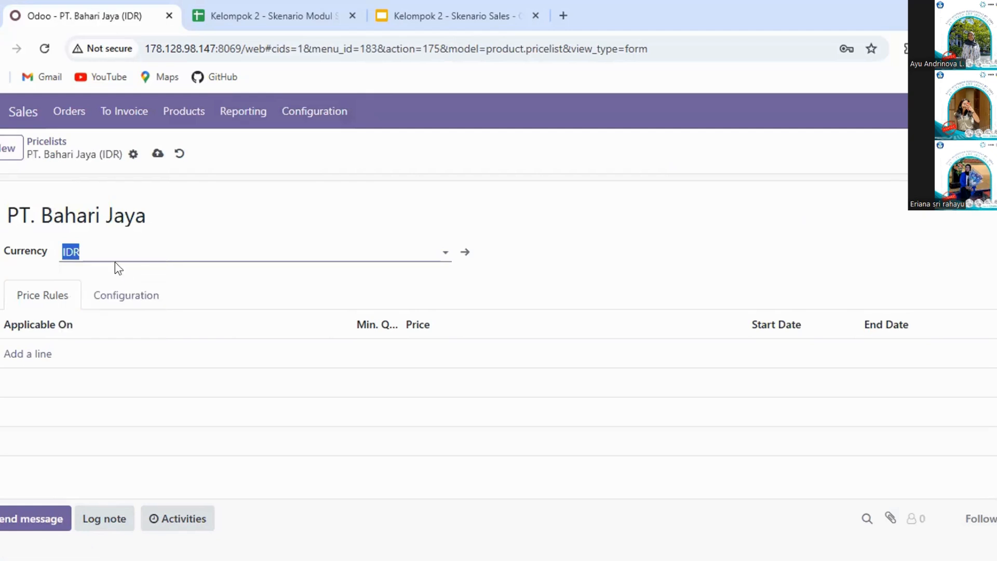
click(210, 393)
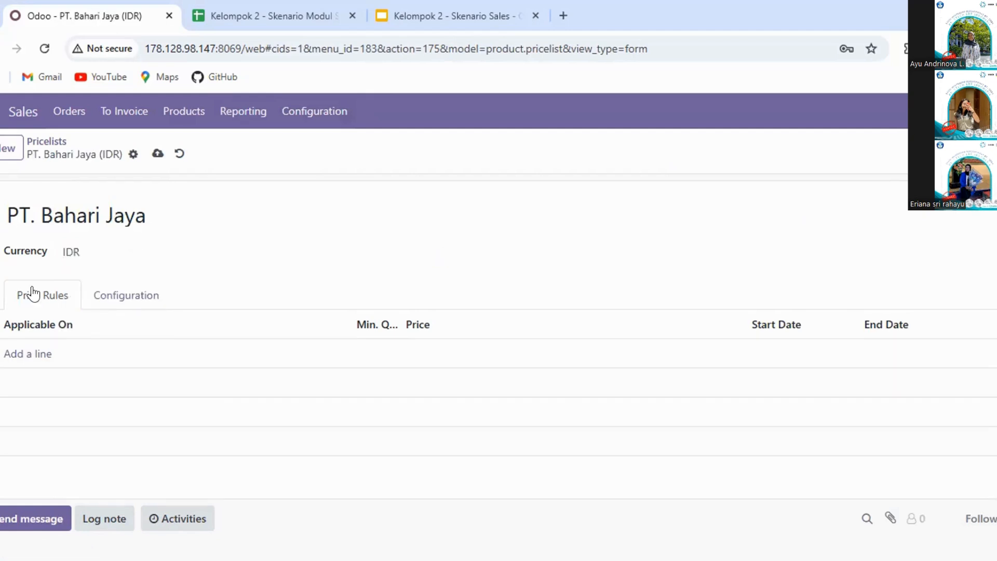
Step: Start a price rule that applies to a single product and choose [RM.2344] Table Leg from the full product list
click(41, 355)
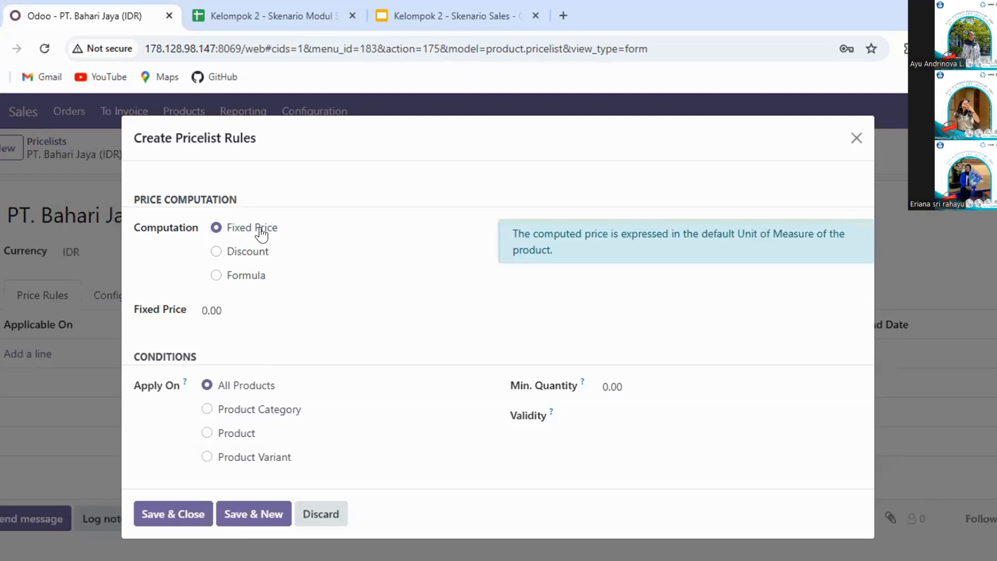
click(232, 435)
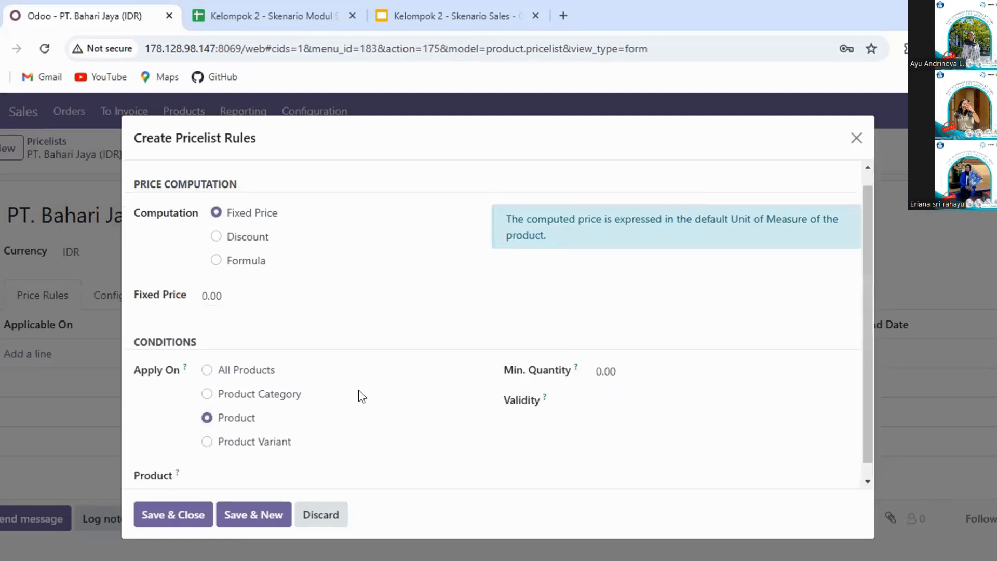
scroll(358, 389, down, 1)
click(358, 457)
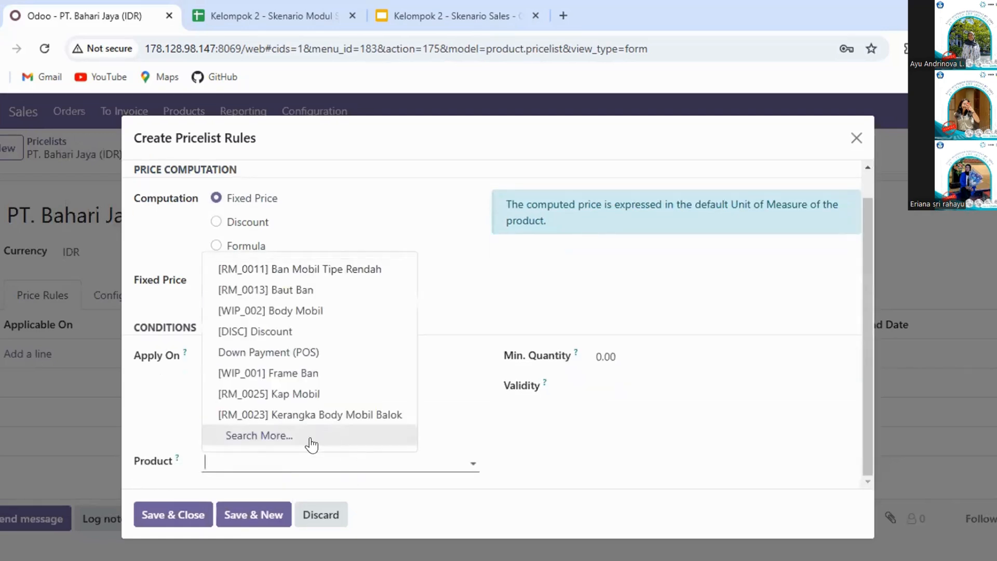
click(281, 439)
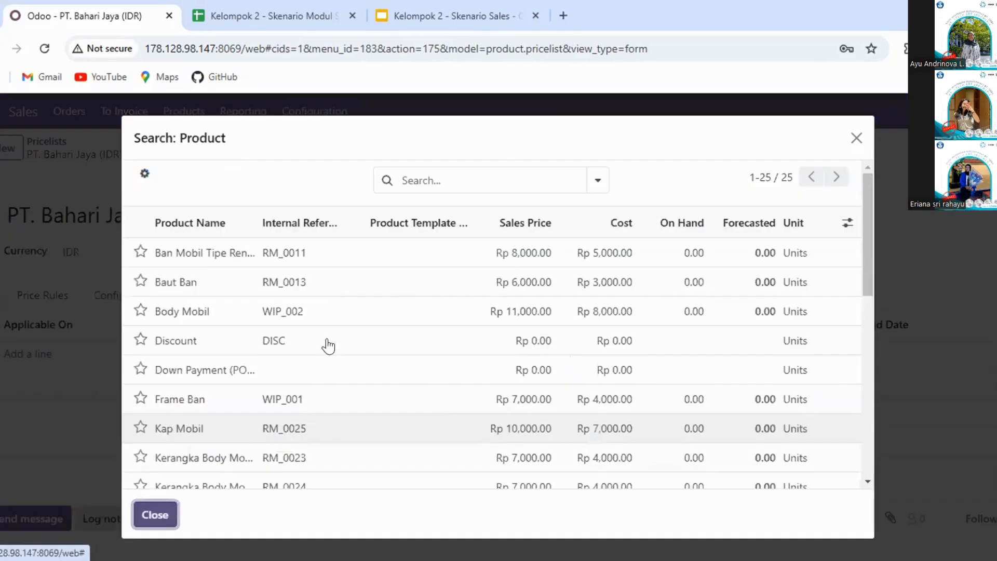
scroll(327, 340, down, 3)
scroll(436, 283, down, 5)
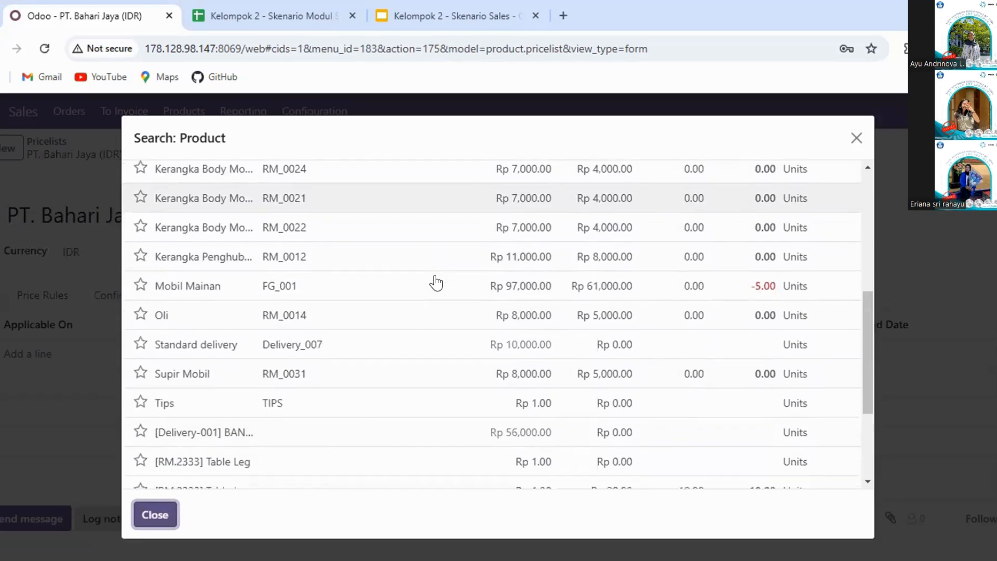
click(422, 357)
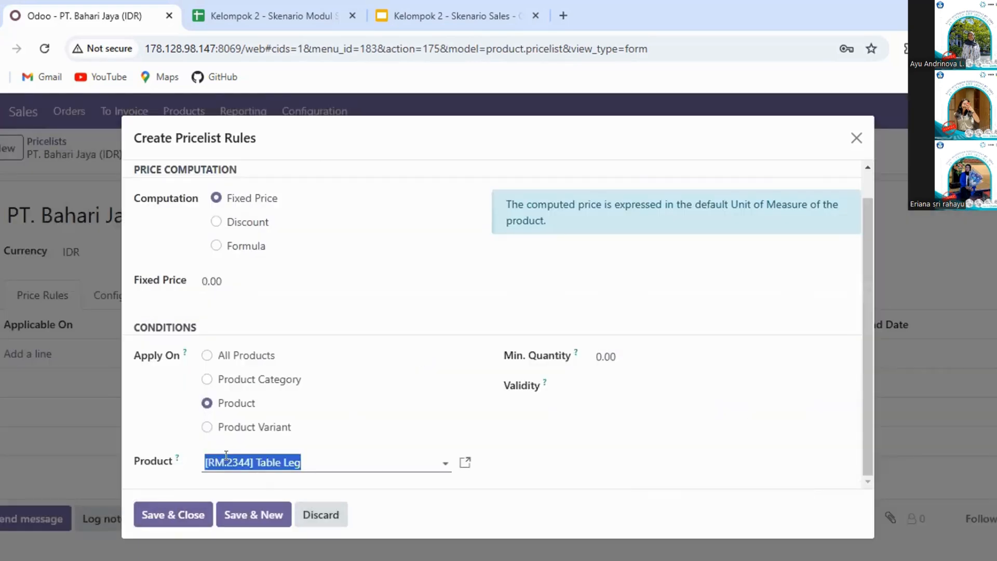
Step: Set the Table Leg rule's minimum quantity to 2 and its fixed price to 150000
click(609, 356)
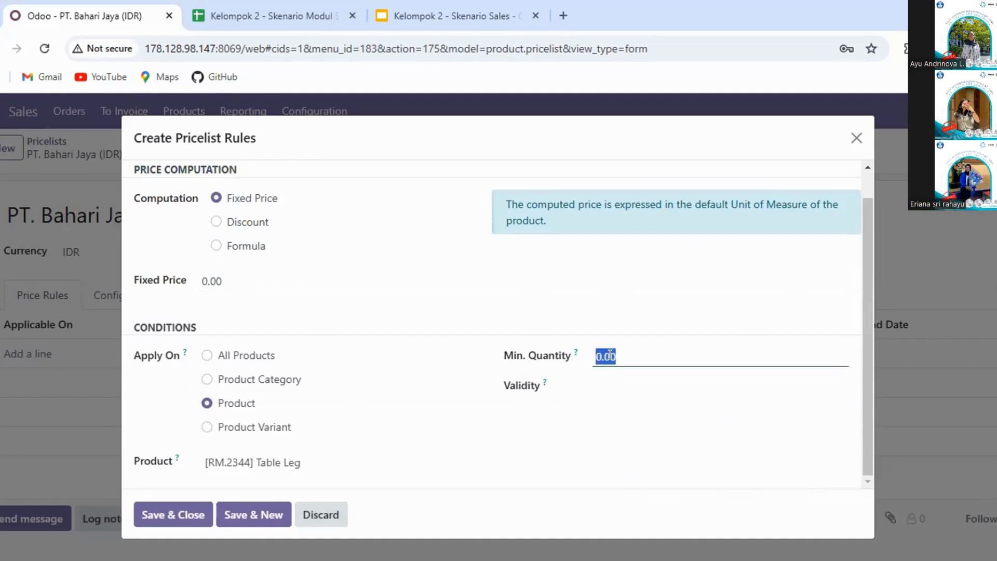
text(2)
click(288, 281)
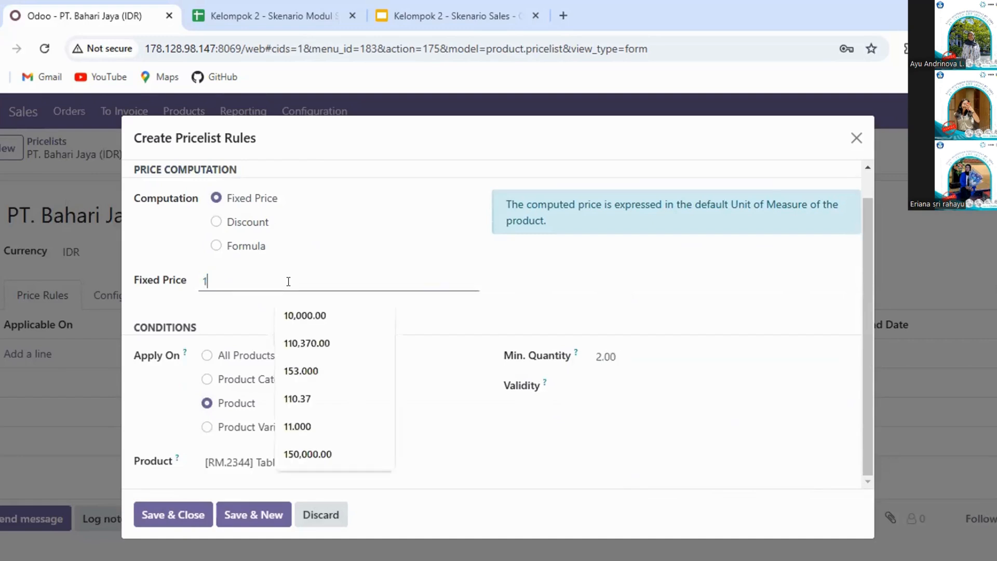
text(50000)
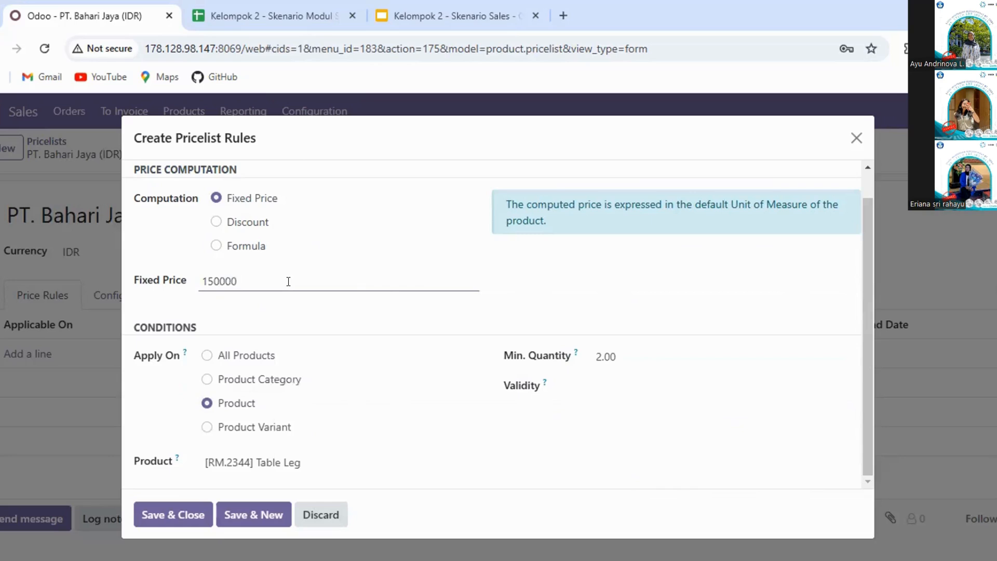
click(322, 318)
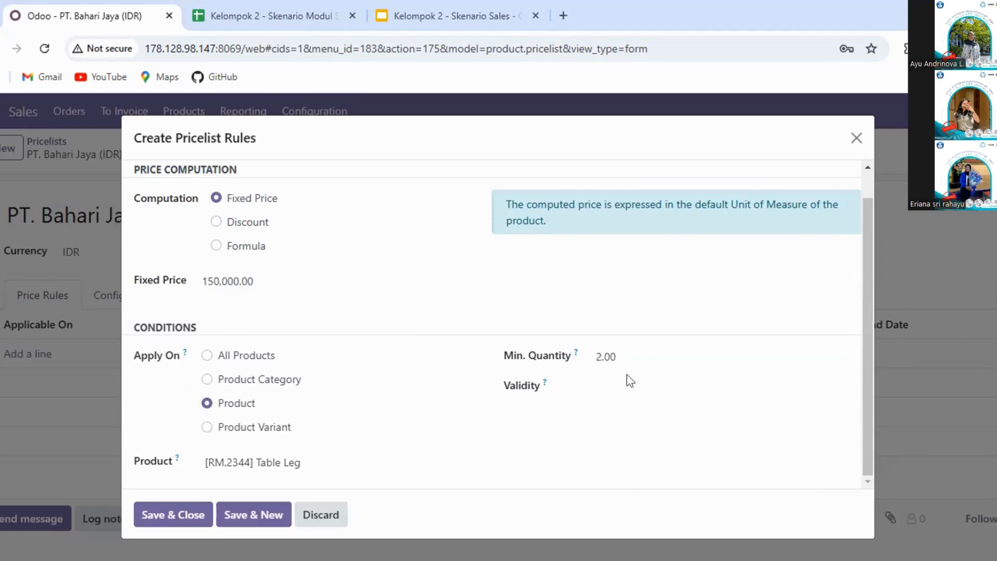
Step: Set the start of the Table Leg rule's validity to 10/28/2024 21:00
click(644, 388)
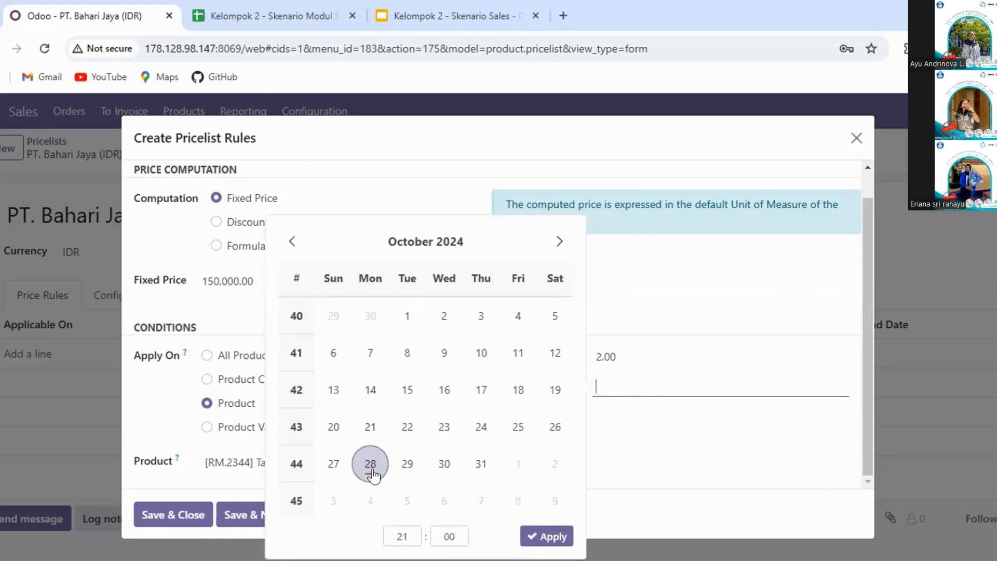
click(540, 537)
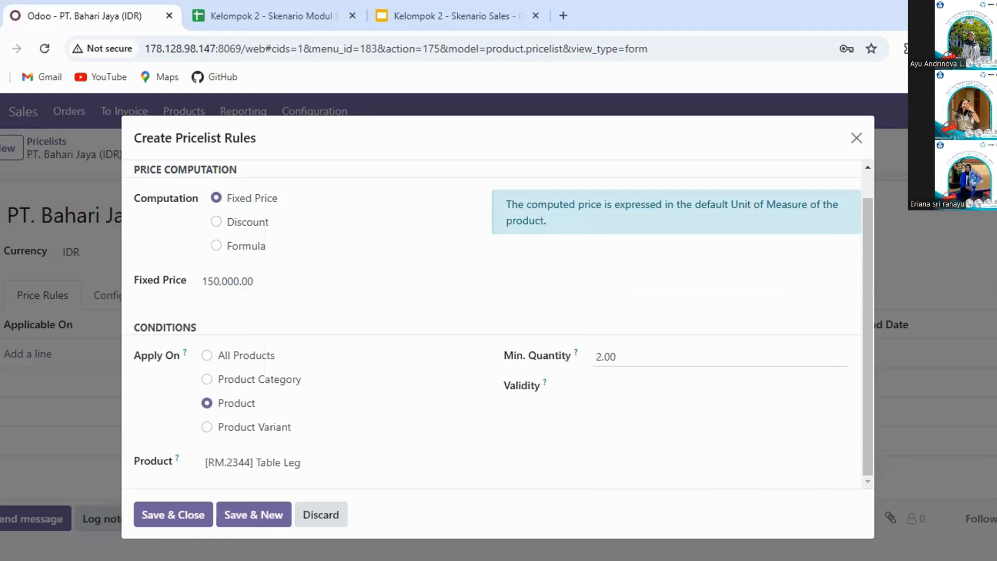
click(623, 387)
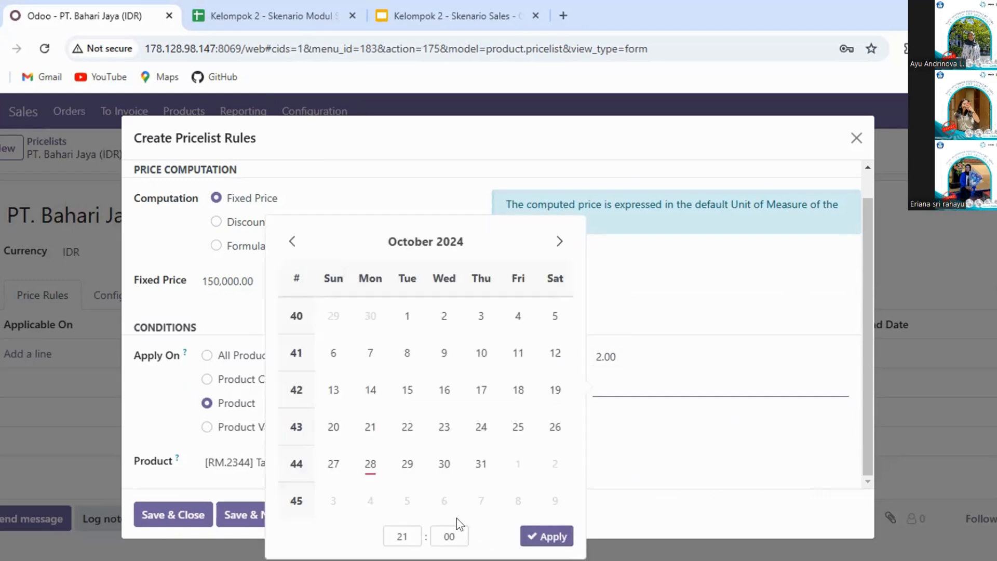
click(370, 463)
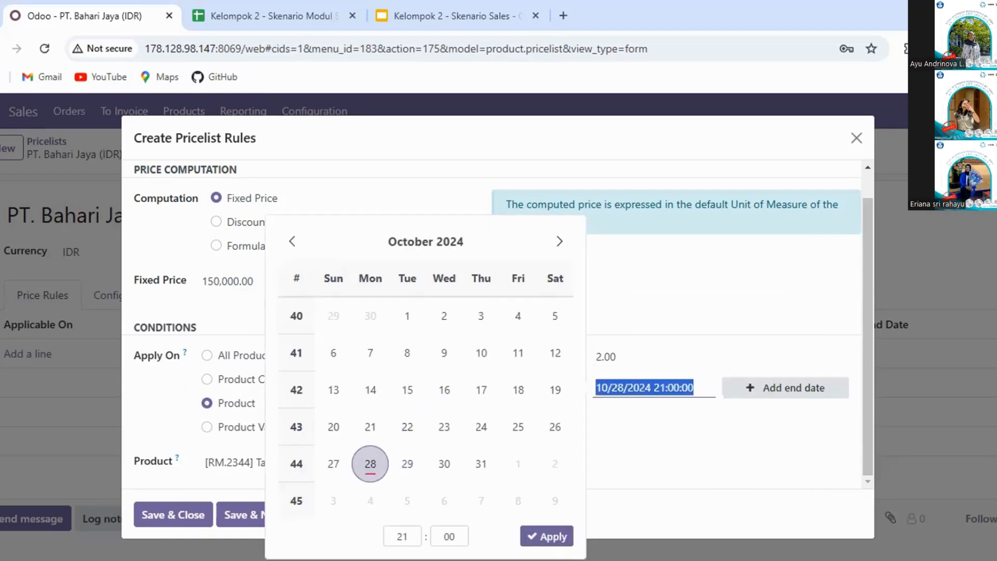
click(547, 536)
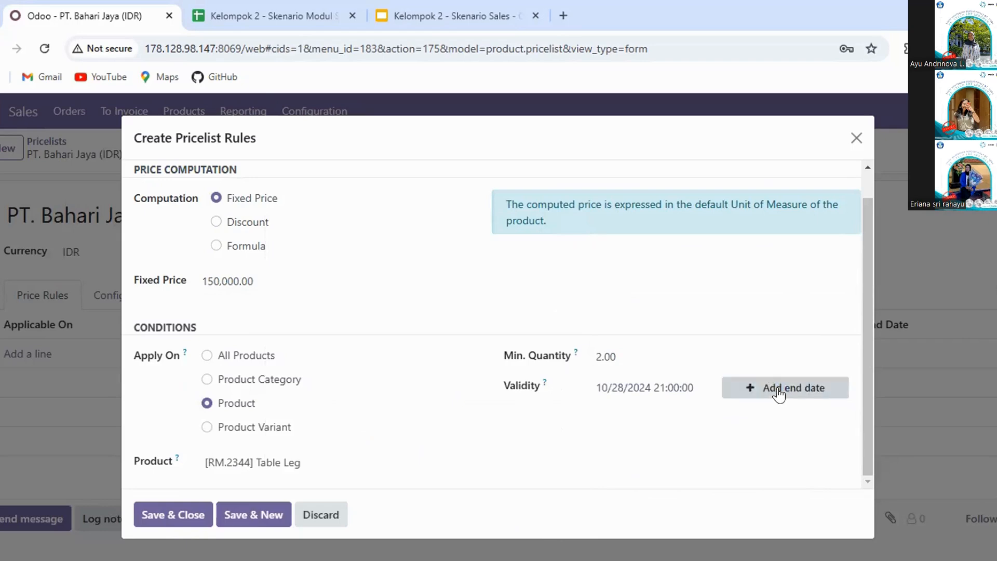
Step: Add the validity end date 12/11/2024 21:00 to the Table Leg rule and save the rule
click(779, 394)
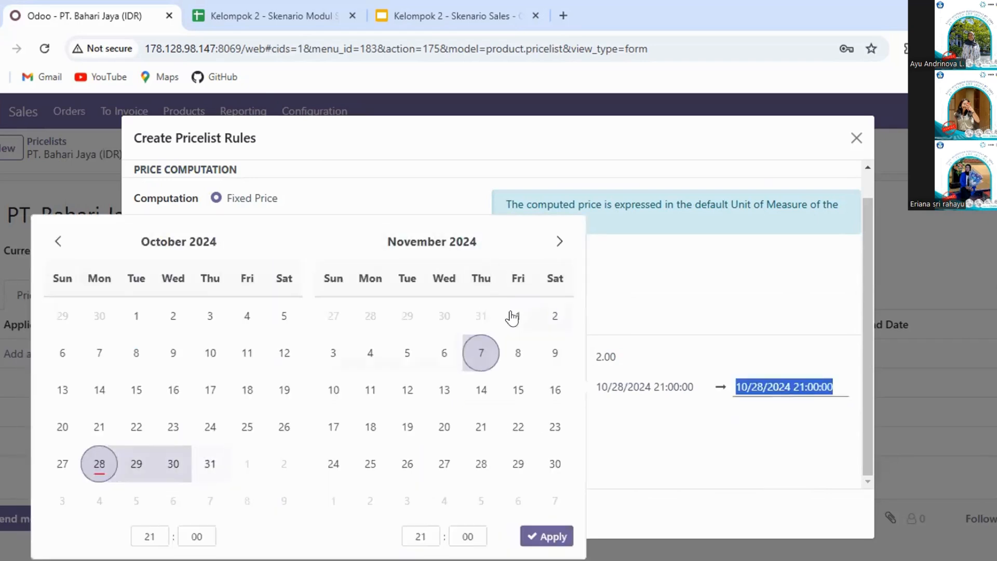
click(557, 242)
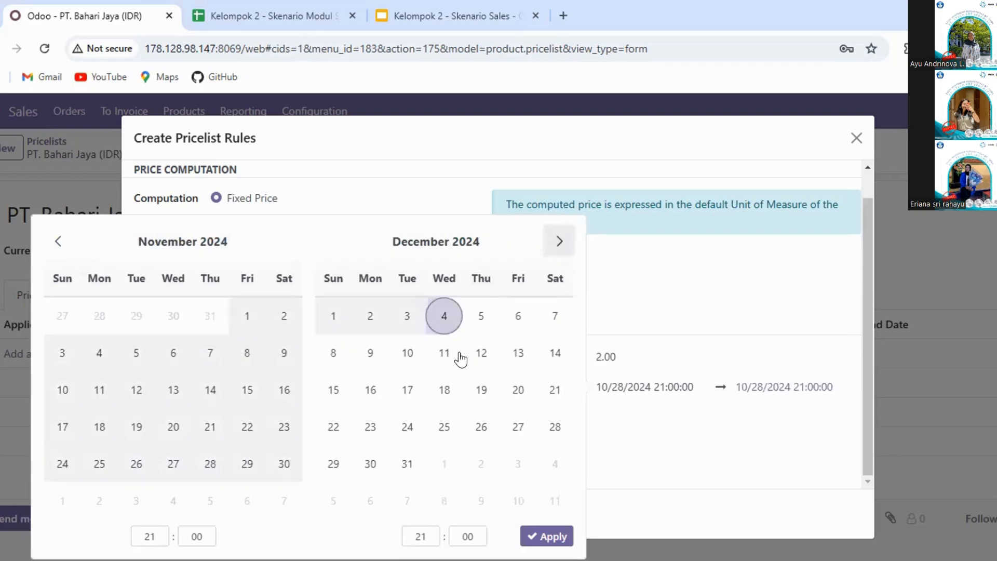
click(445, 353)
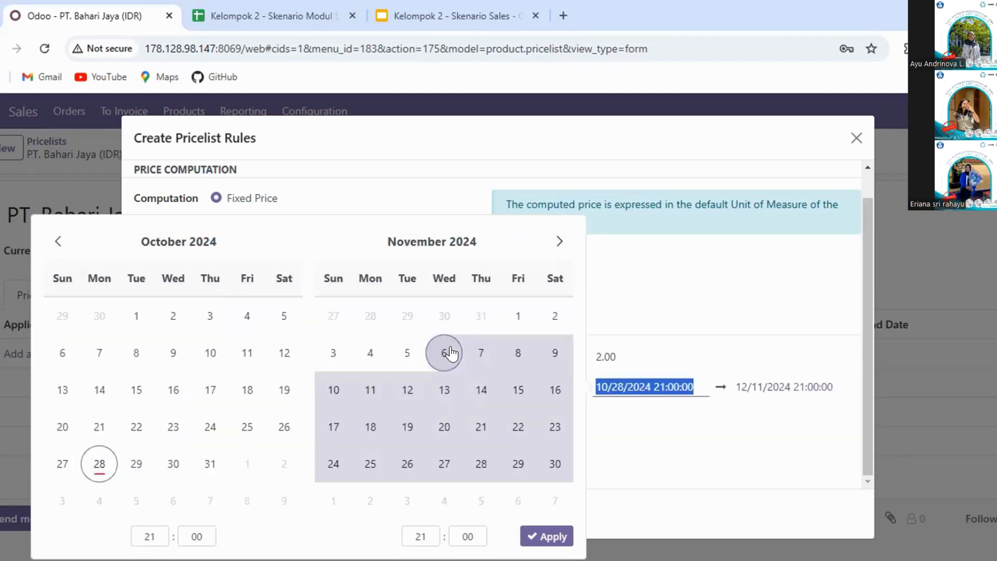
click(557, 242)
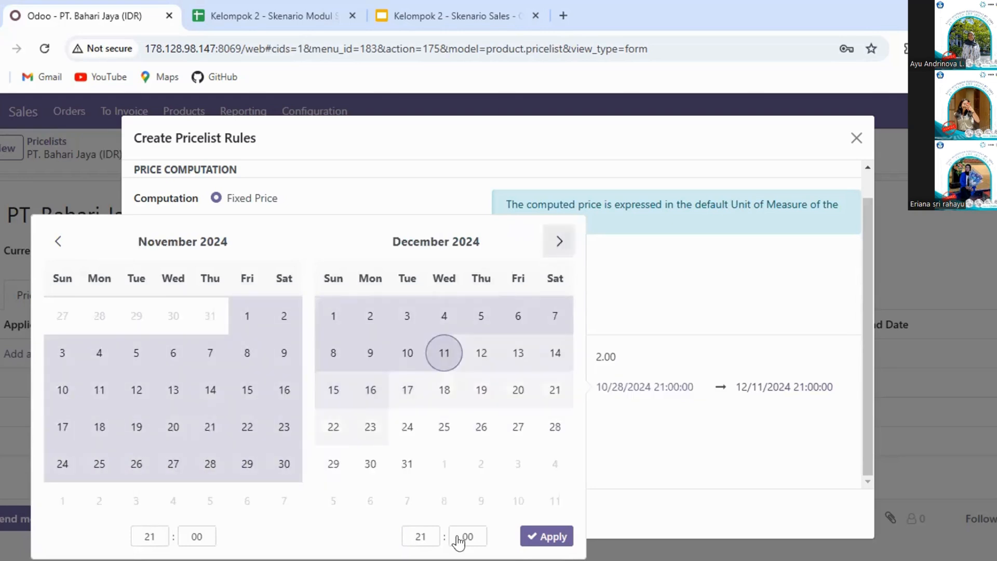
click(551, 540)
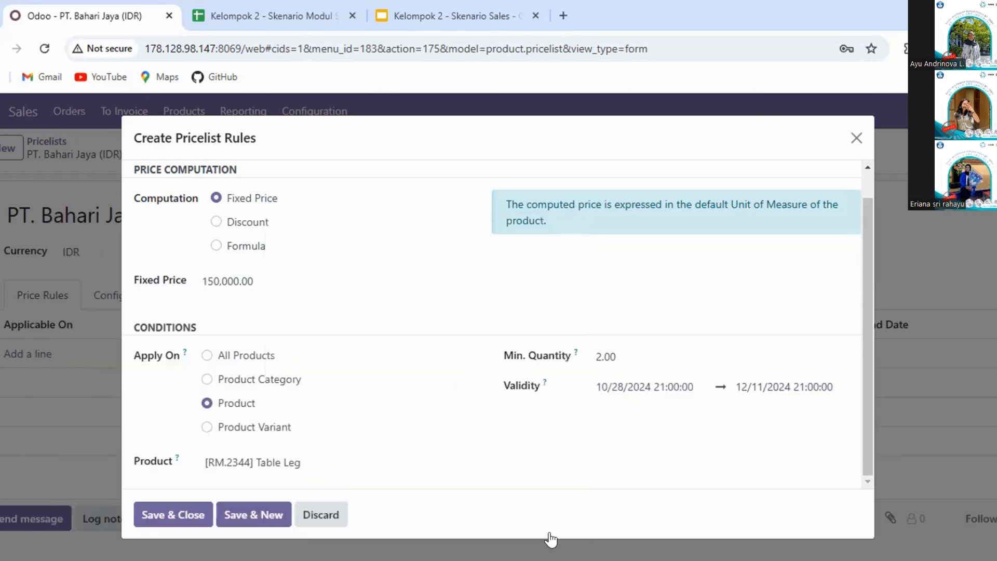
click(180, 517)
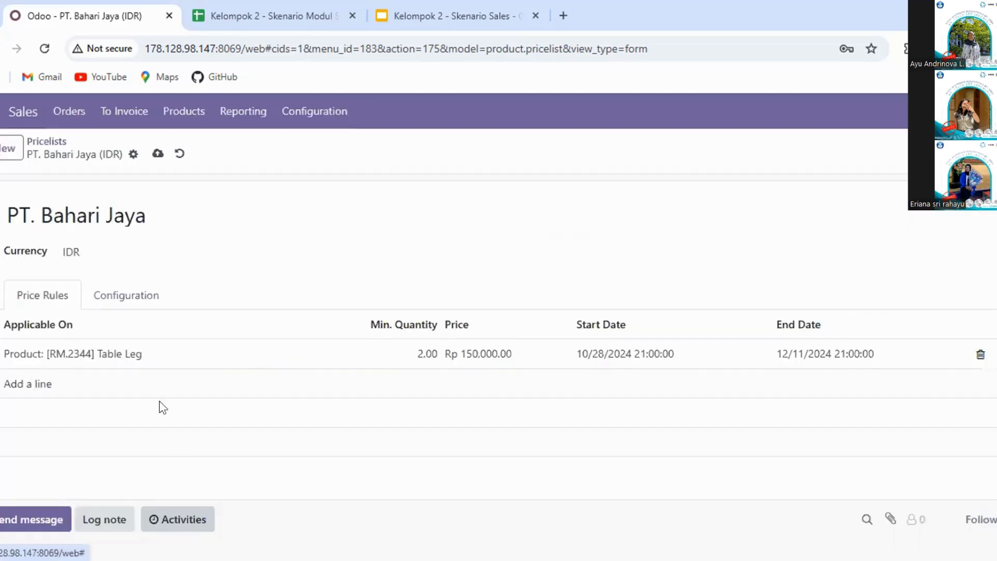
Step: Start a second price rule applied to a single product and choose [RM_7052] Wood Panel from the full product list
click(23, 385)
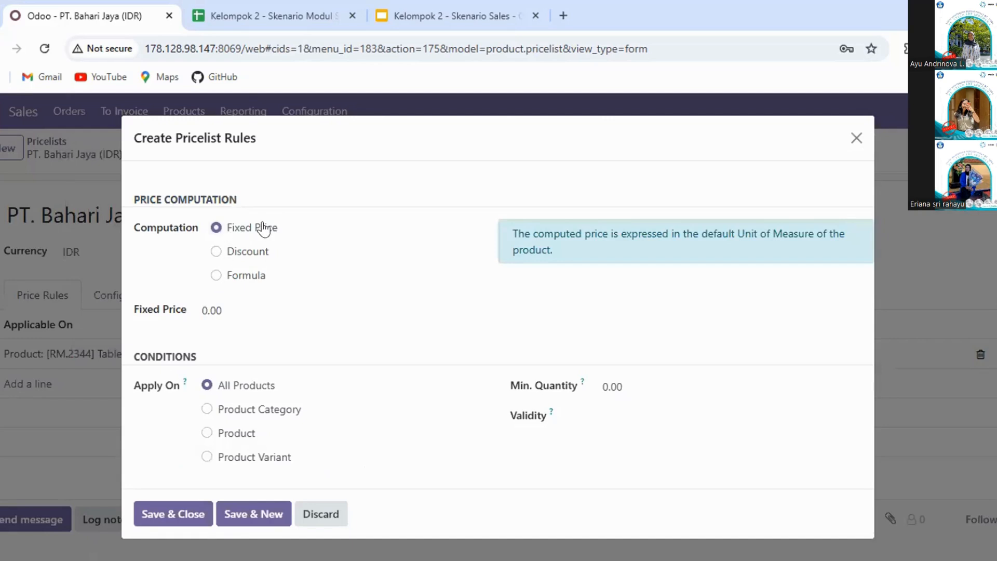
click(223, 437)
click(285, 457)
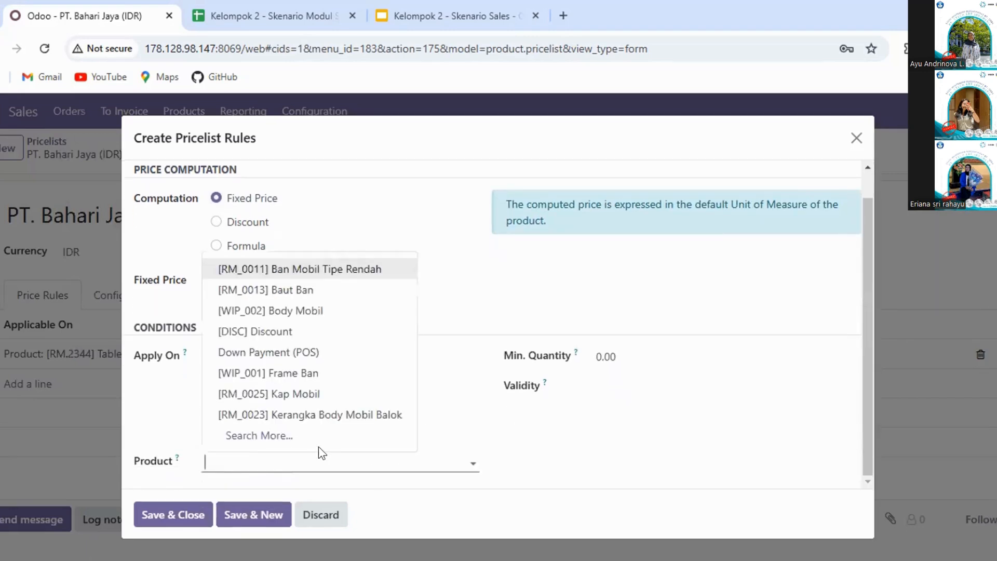
click(318, 436)
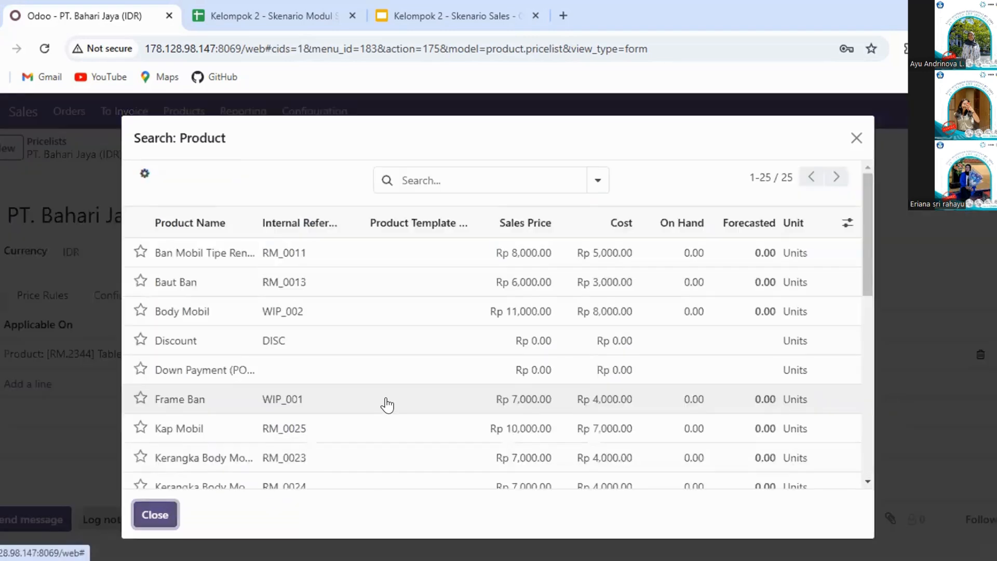
scroll(386, 404, down, 8)
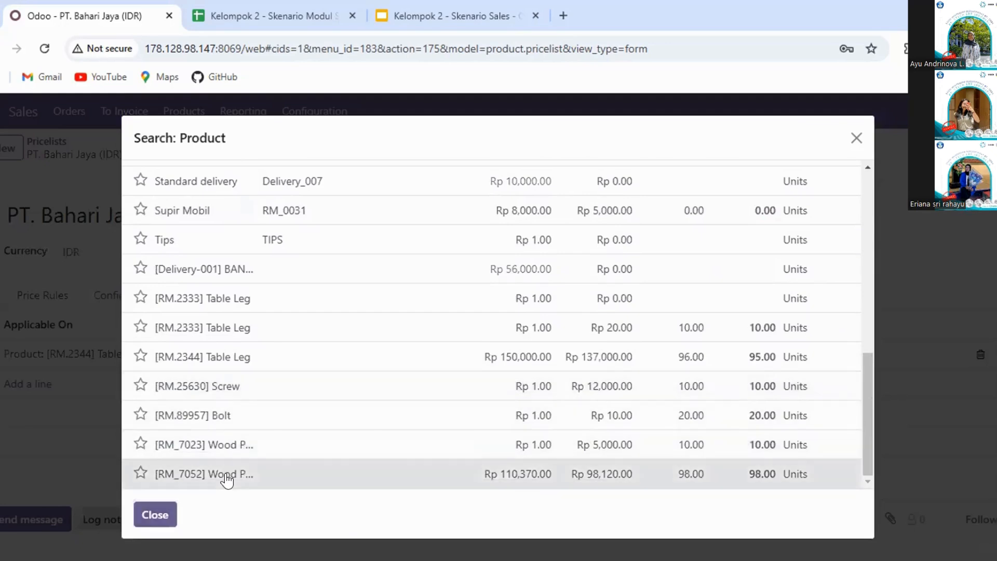
click(227, 480)
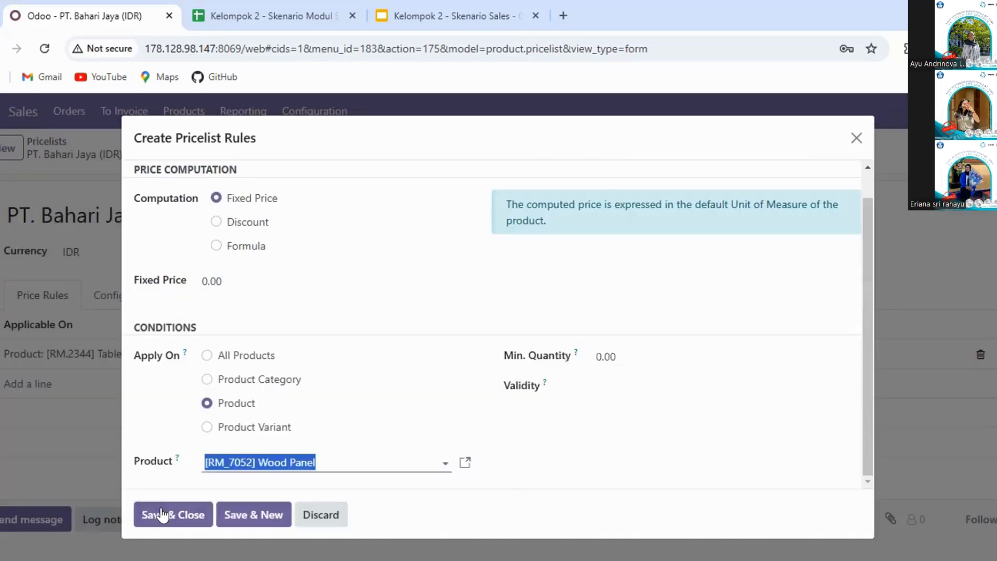
Step: Set the Wood Panel rule's minimum quantity to 1 and fill its fixed price with the suggested 110,370.00
click(624, 364)
text(1)
click(237, 282)
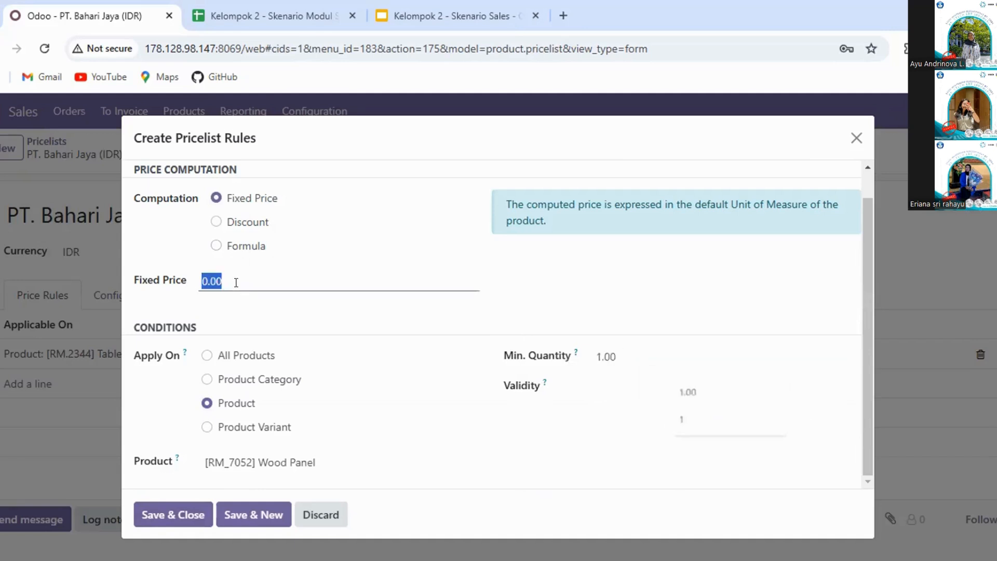
text(11)
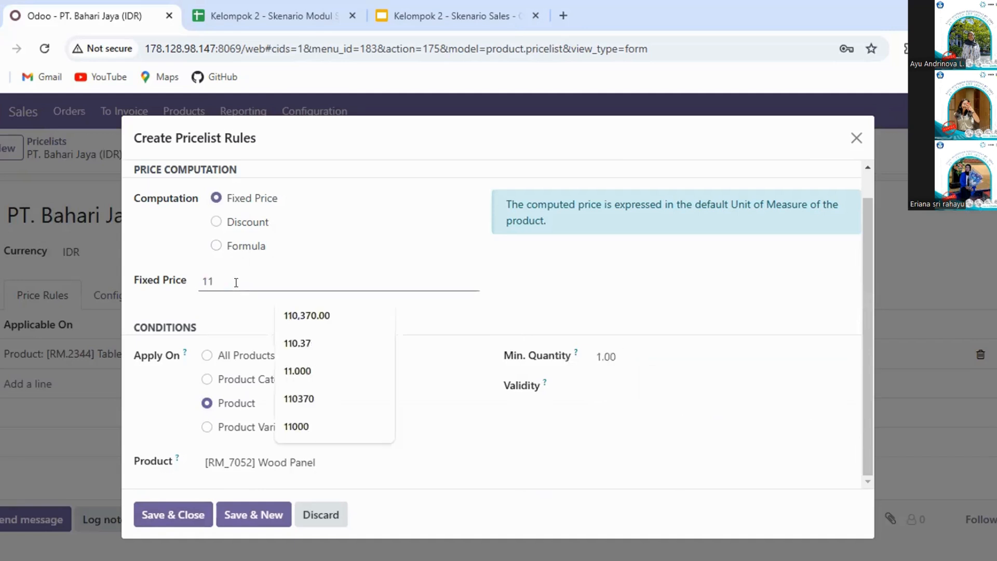
click(330, 321)
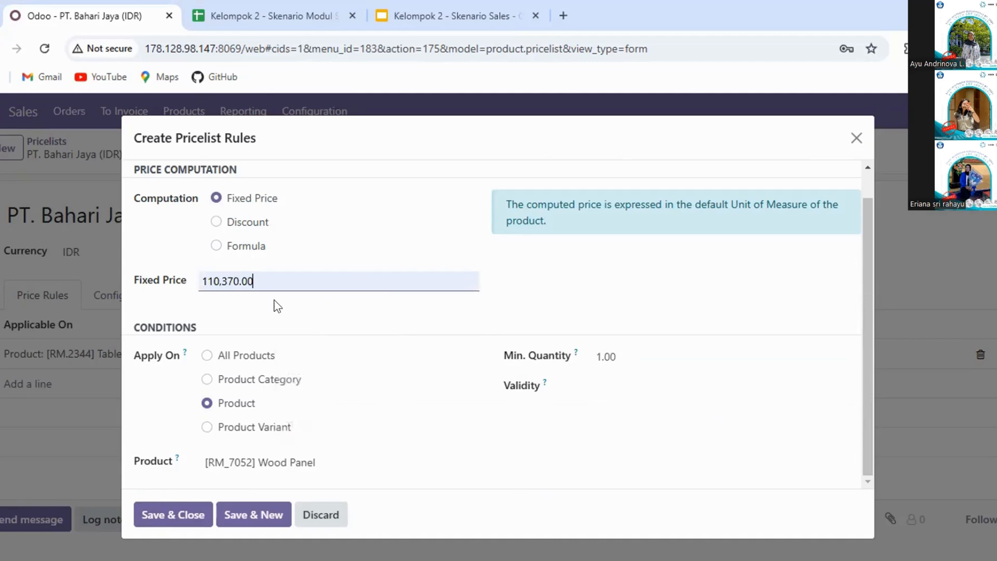
Step: Re-enter the Wood Panel rule's fixed price as 110370, without separator or decimals
click(224, 281)
key(BackSpace)
key(BackSpace)
key(BackSpace)
key(BackSpace)
key(BackSpace)
key(BackSpace)
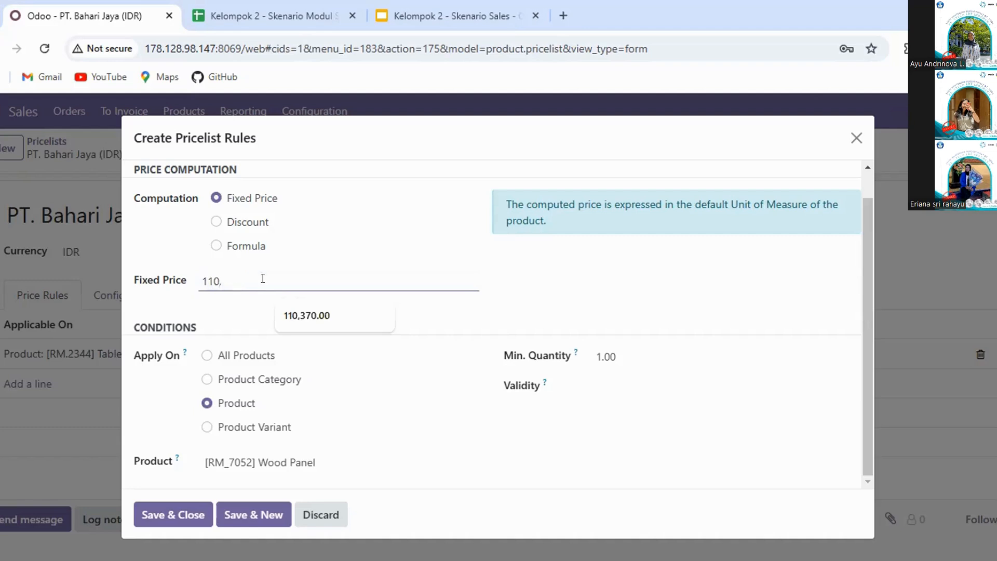
key(BackSpace)
text(370)
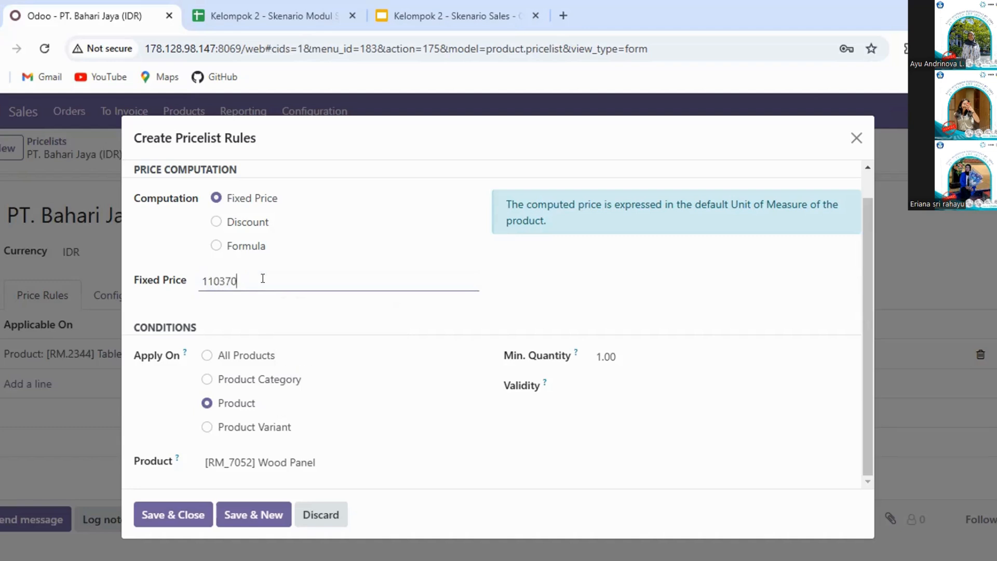
click(522, 455)
click(336, 283)
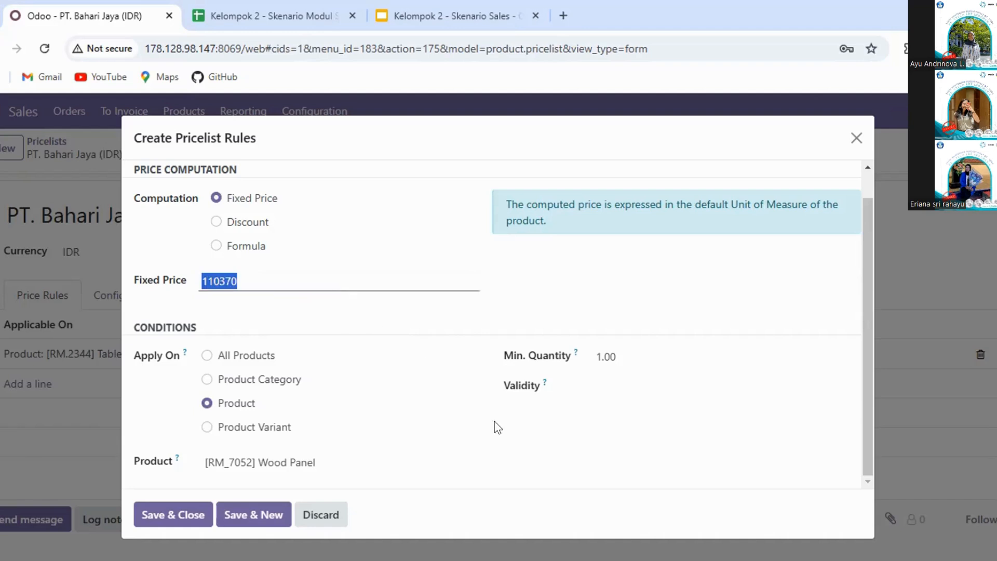
Step: Set the Wood Panel rule's validity from 10/28/2024 21:00 to 12/11/2024 21:00 and save the rule
click(526, 451)
click(634, 385)
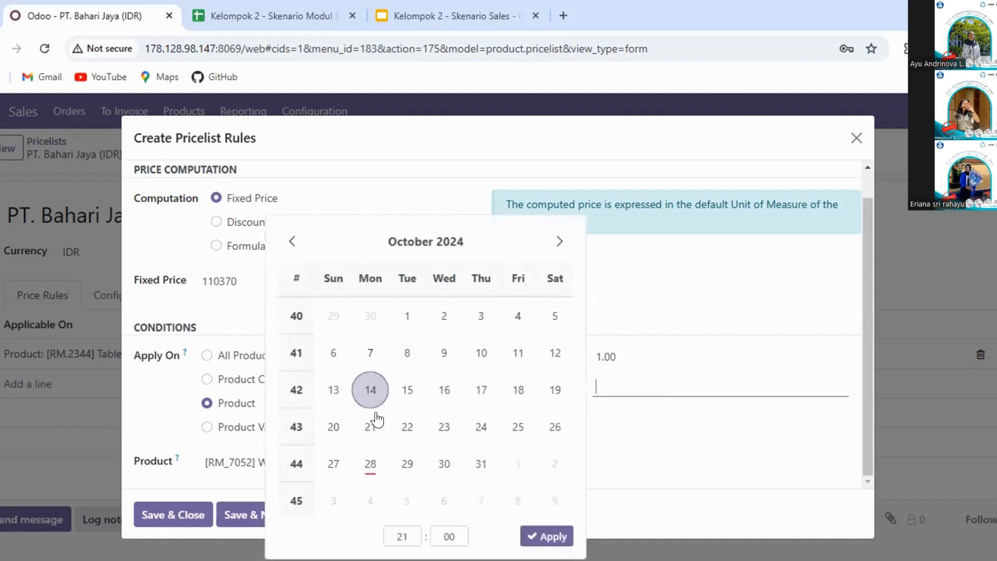
click(370, 462)
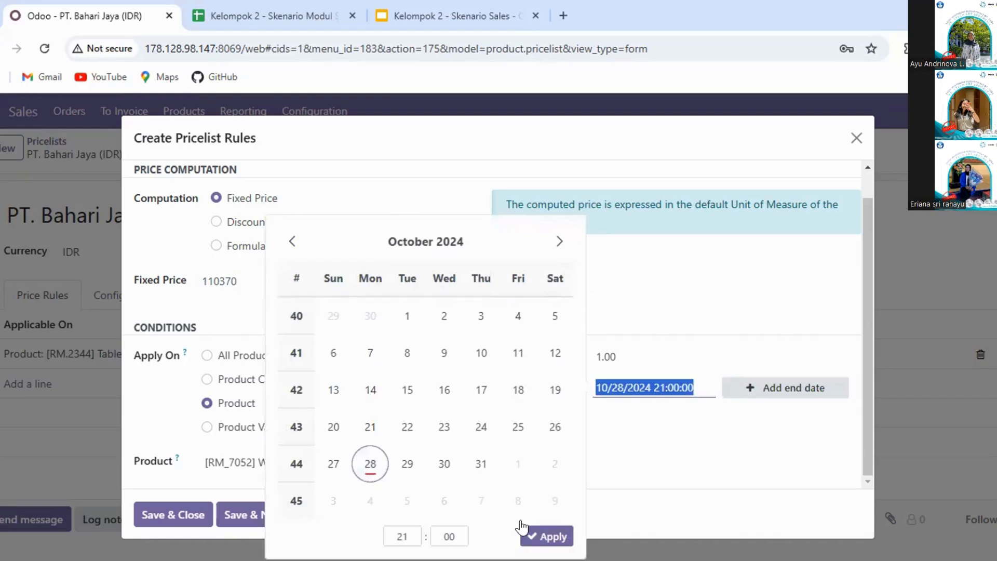
click(533, 535)
click(784, 388)
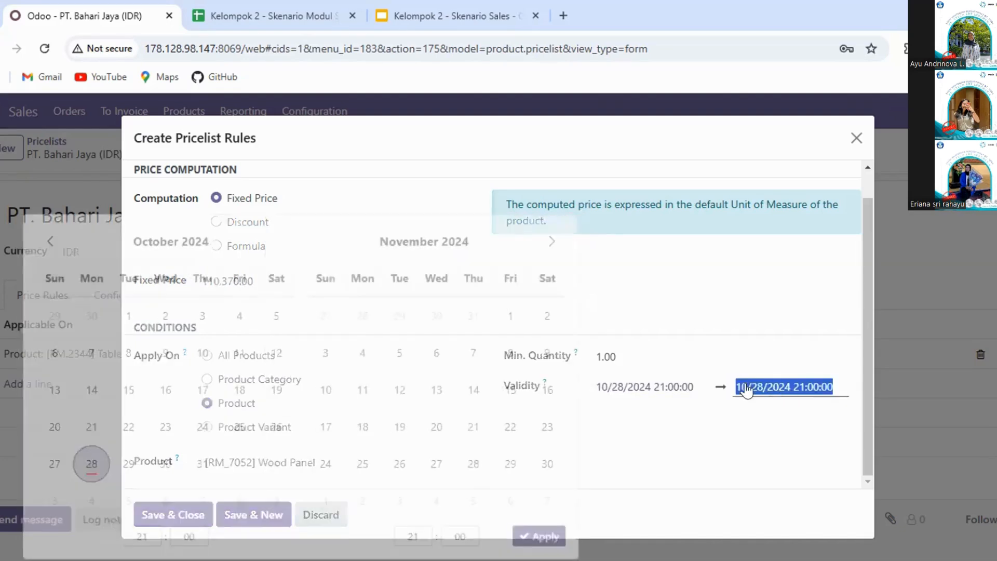
click(560, 240)
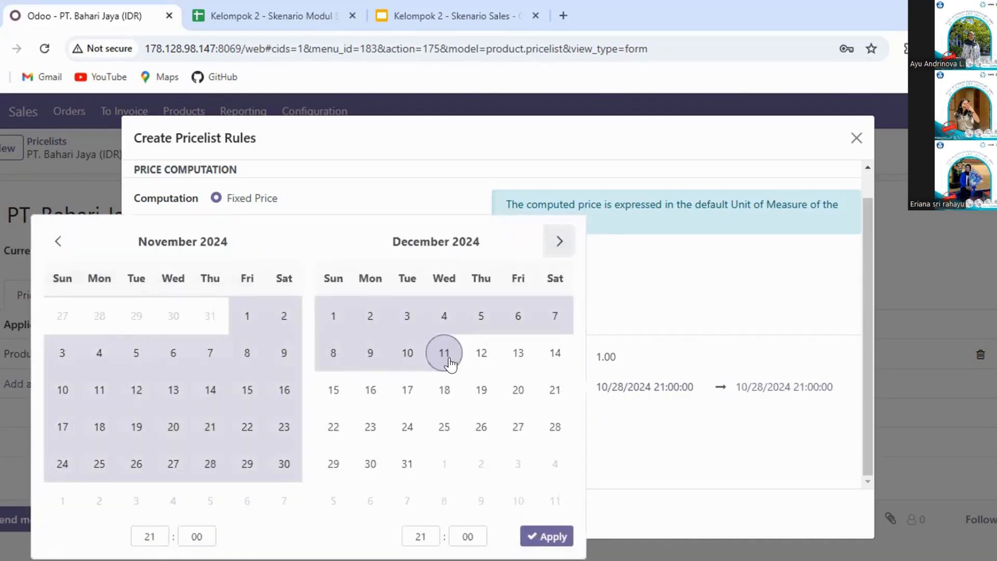
click(461, 353)
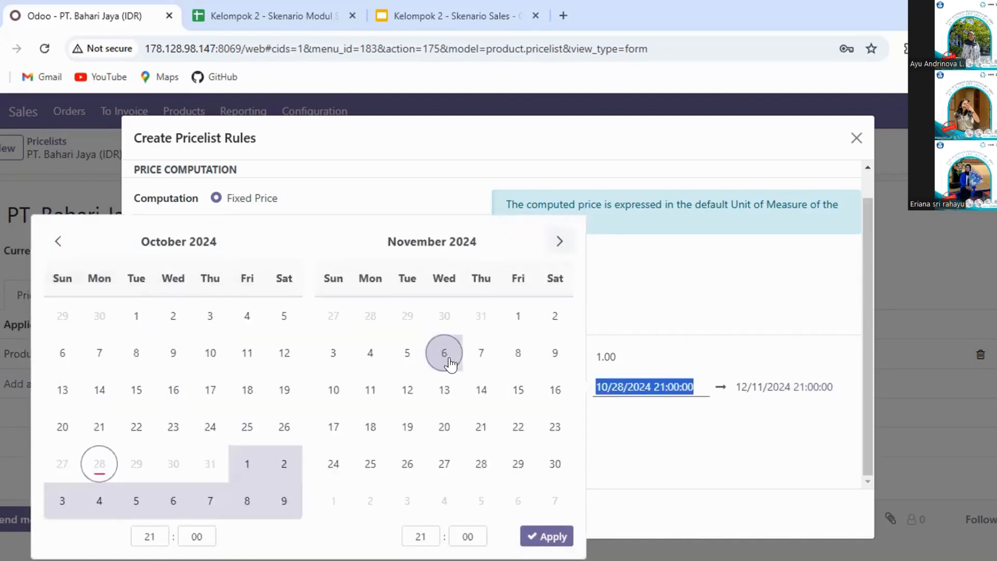
click(546, 536)
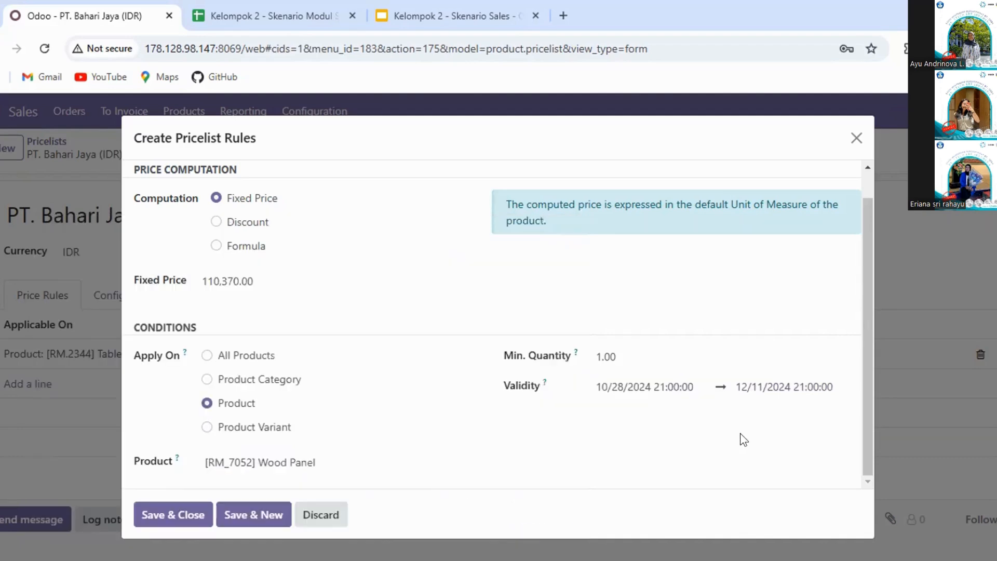
click(185, 513)
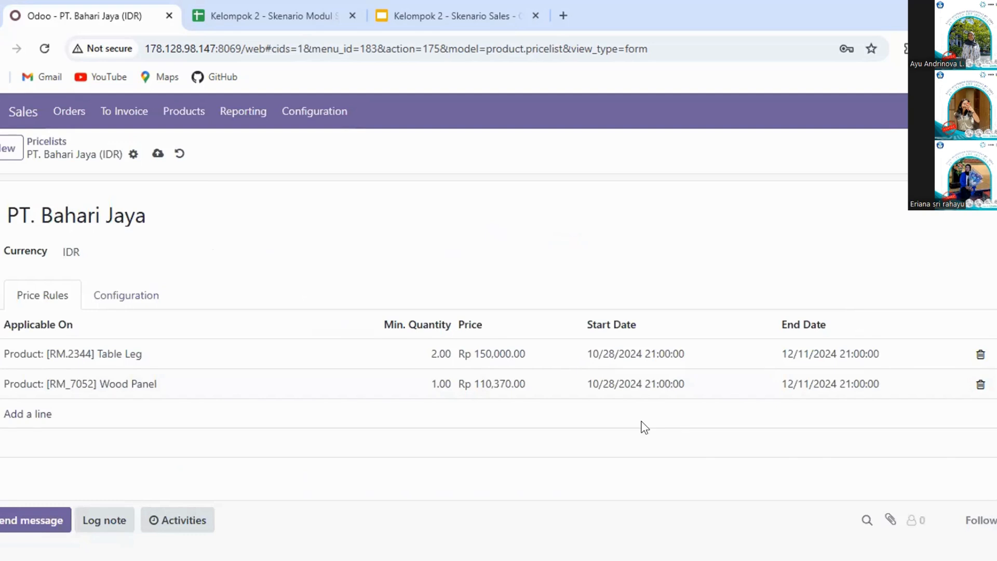
Step: Save the PT. Bahari Jaya pricelist and open the list of pricelists
scroll(666, 397, down, 2)
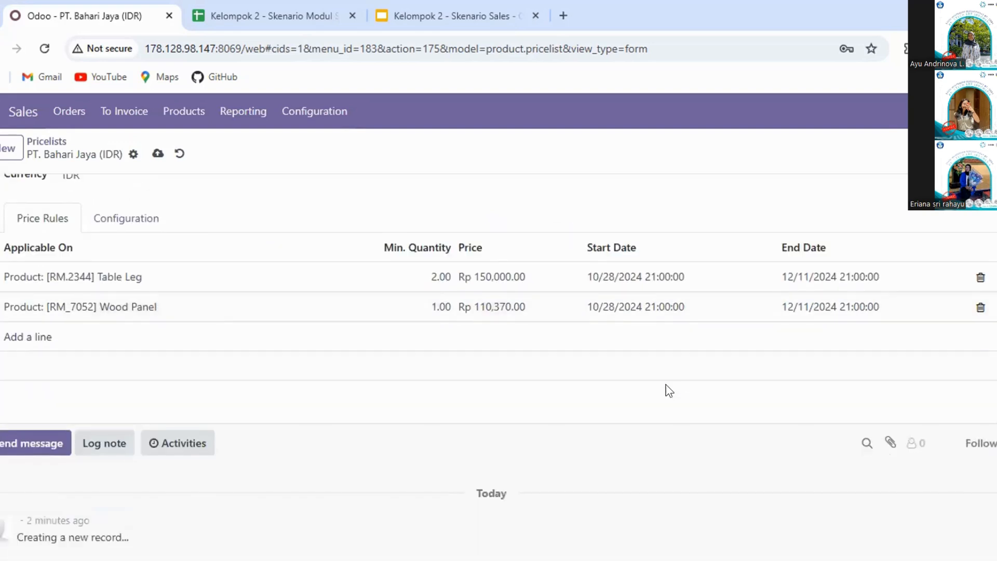
scroll(666, 384, up, 2)
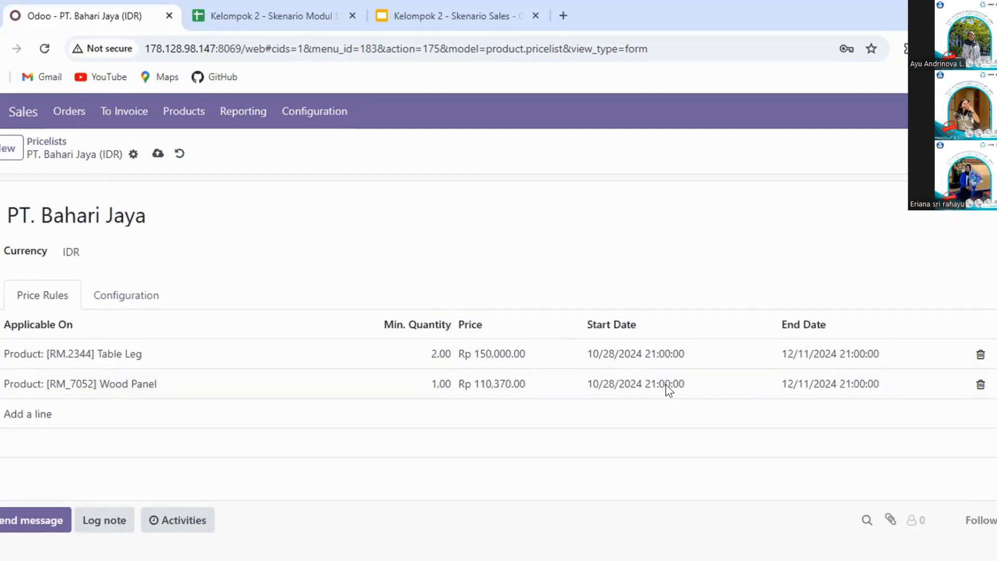
click(157, 154)
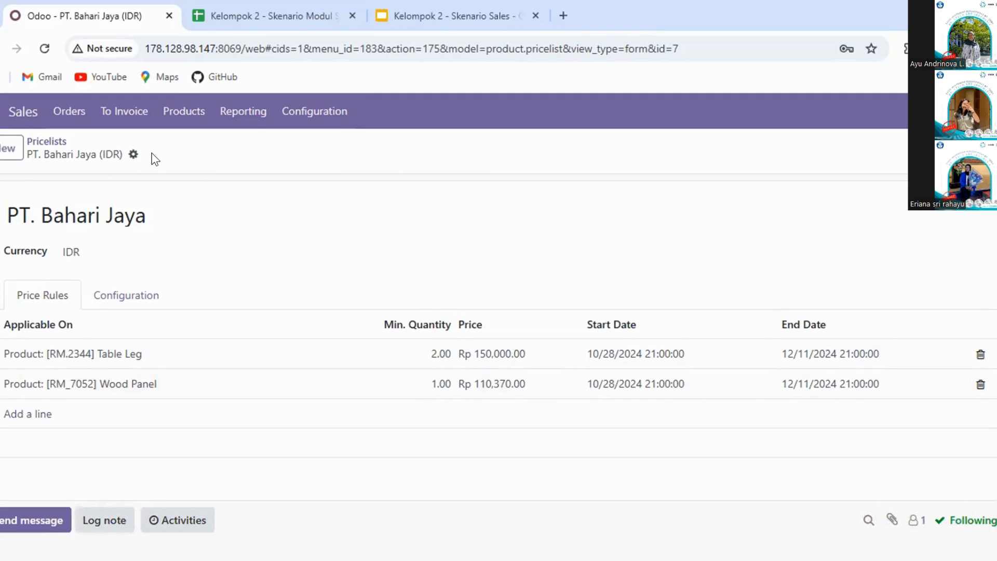
click(184, 111)
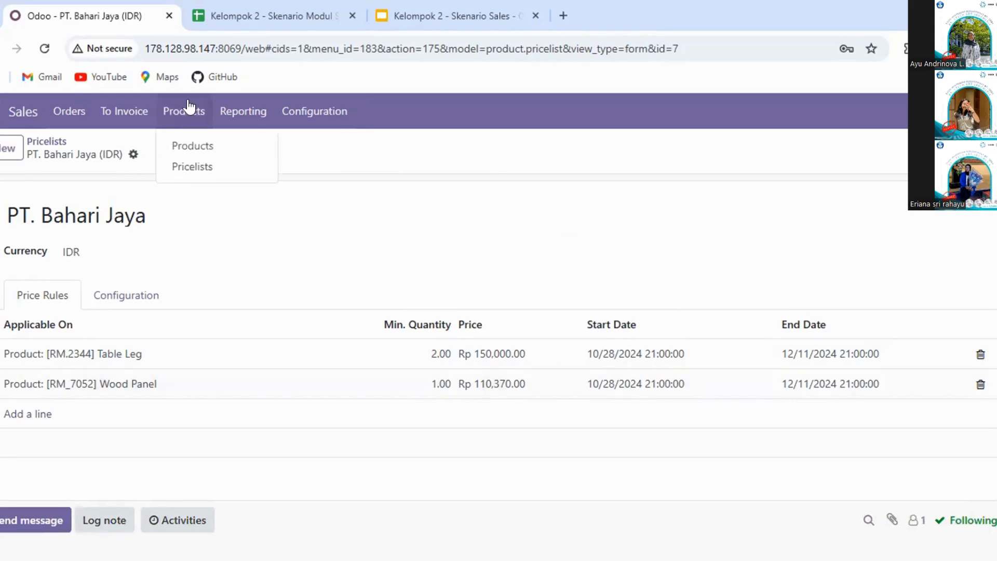
click(201, 166)
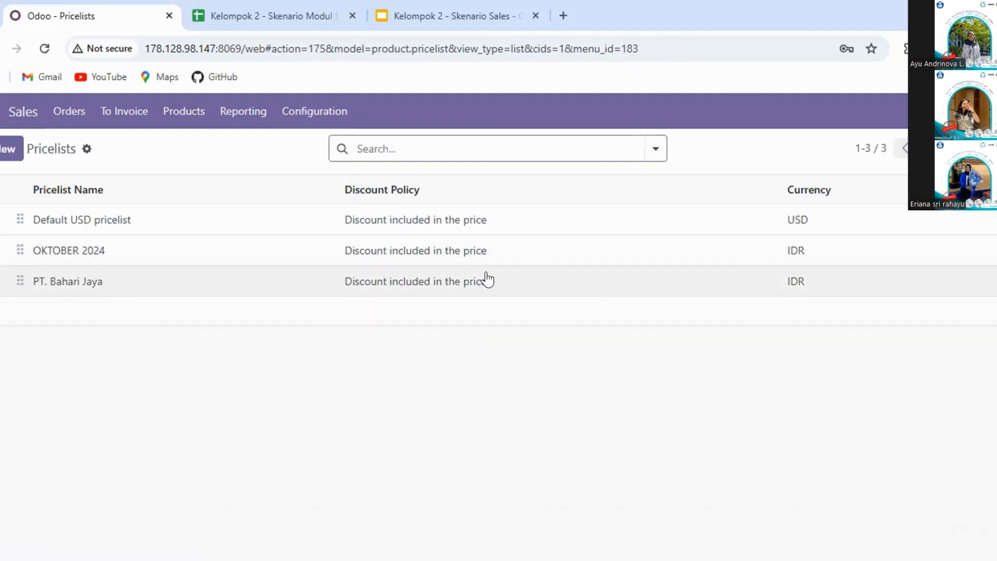
Step: Start a new shipping method in the Sales configuration and name it JNT Express
click(293, 109)
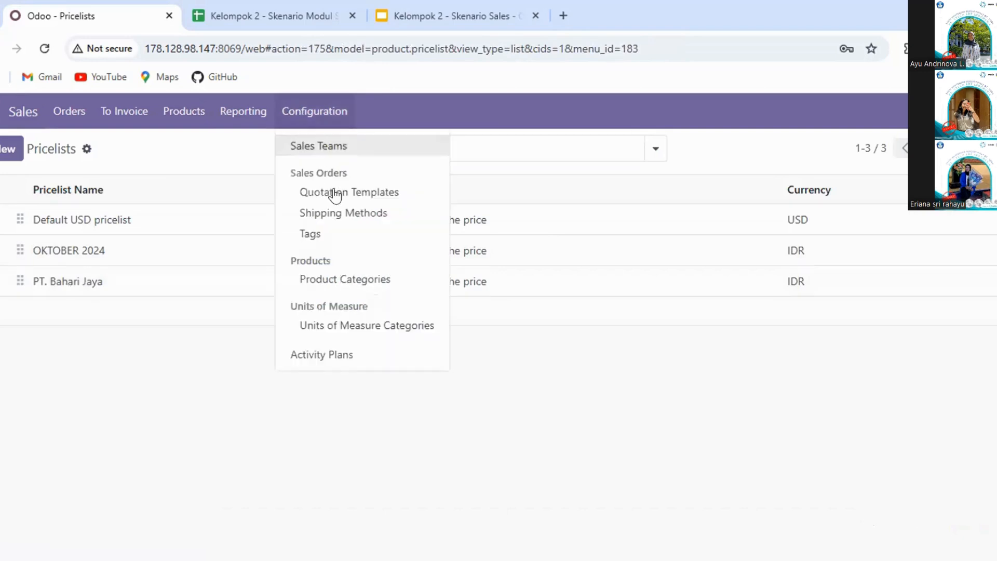
click(344, 214)
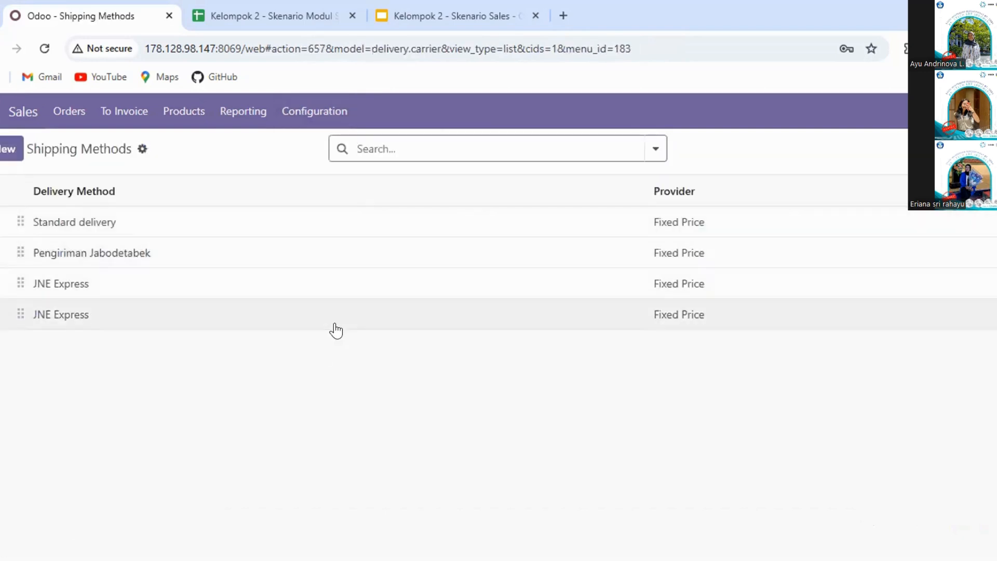
click(299, 111)
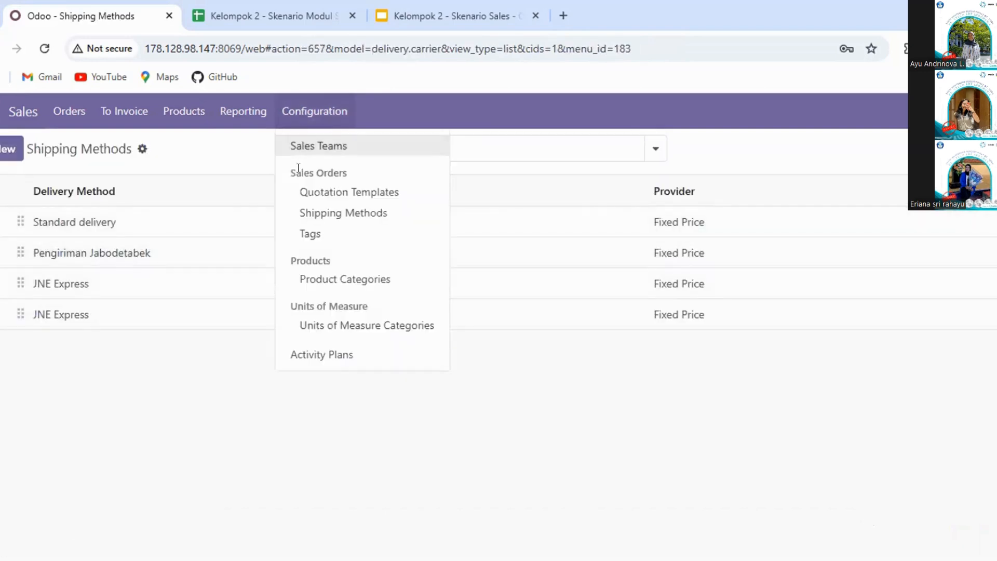
click(347, 214)
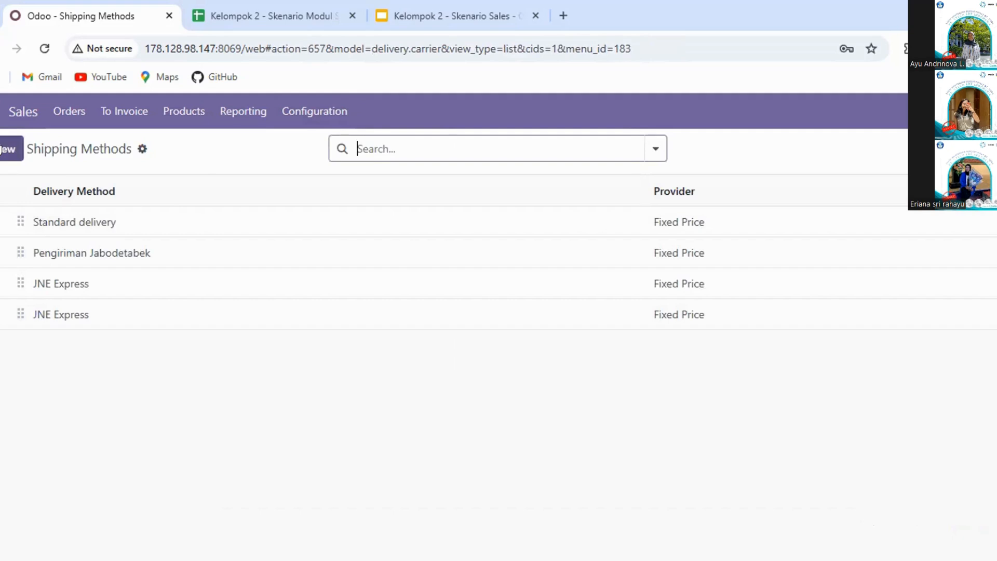
click(10, 149)
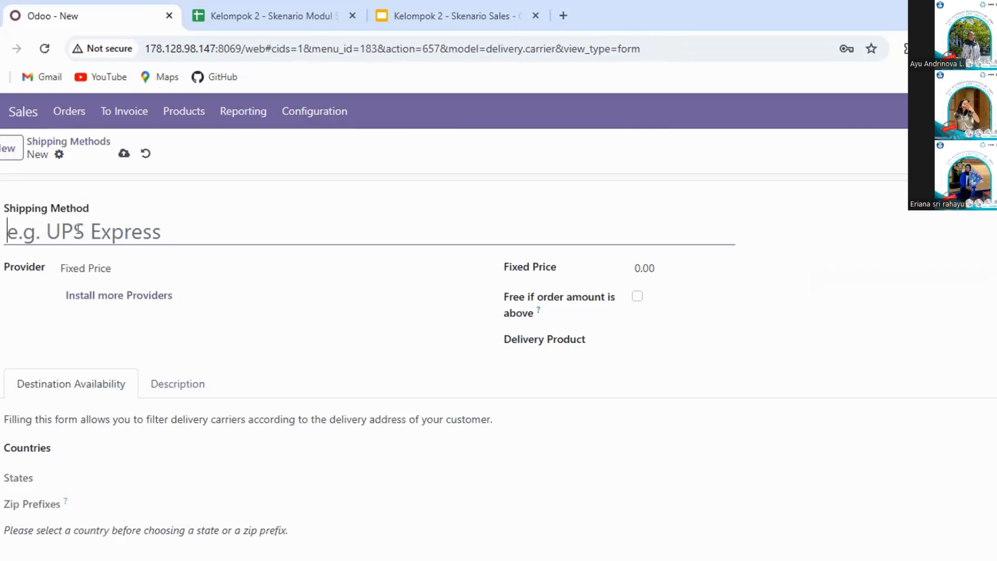
text(JNT )
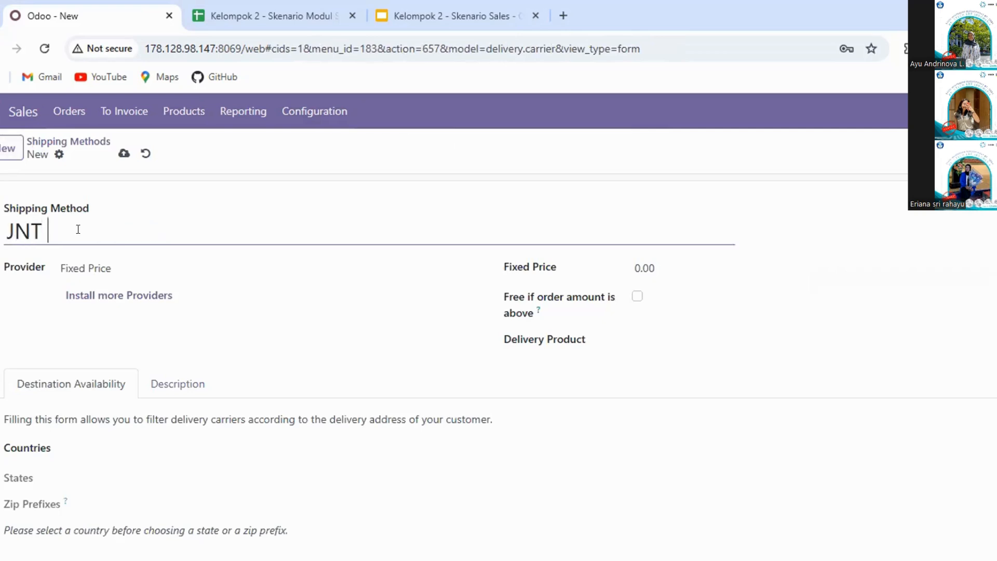
text(Express)
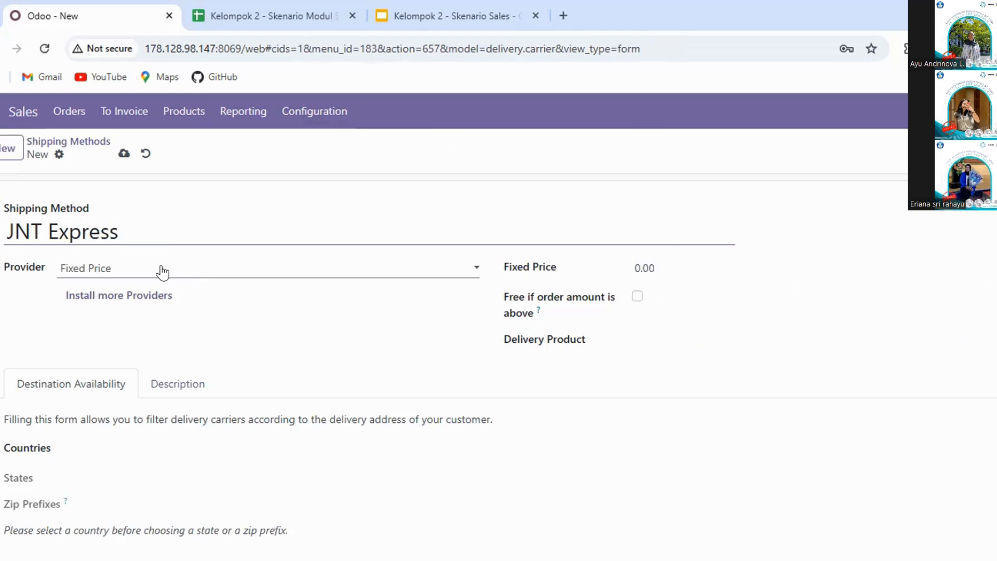
Step: Set the shipping method's provider to Fixed Price with a price of 12000 and try to save it
click(208, 270)
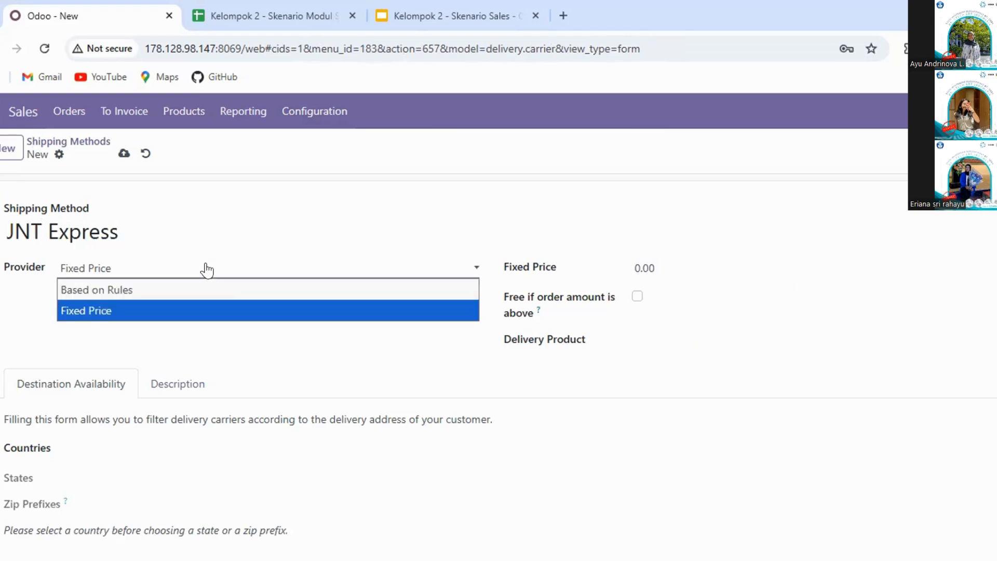
click(210, 301)
click(698, 265)
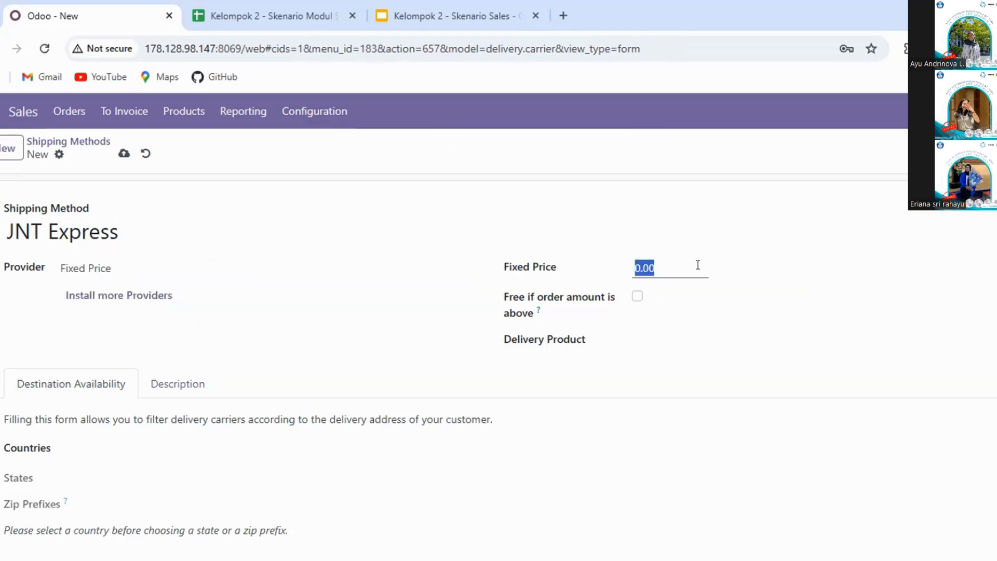
text(12000)
click(641, 403)
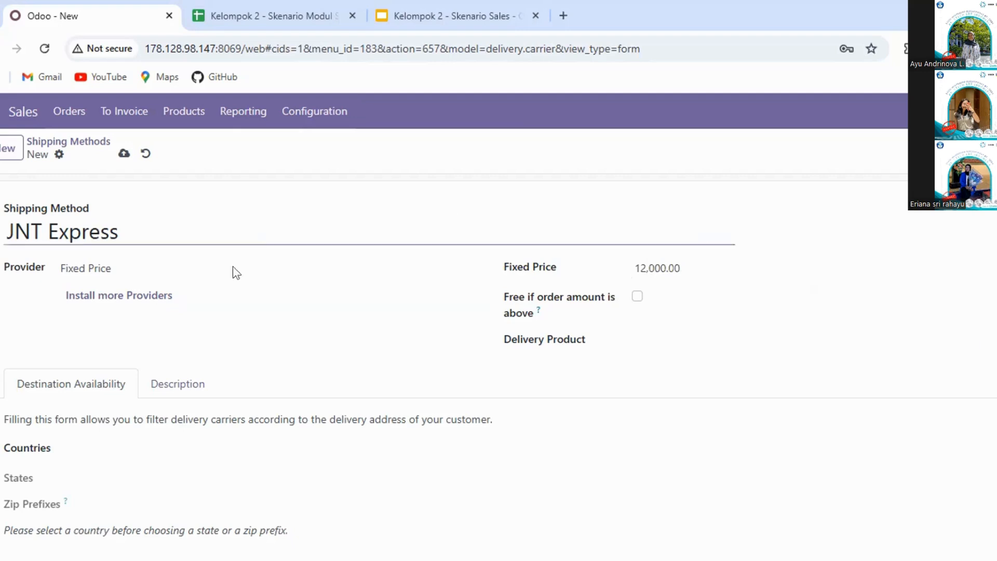
click(125, 155)
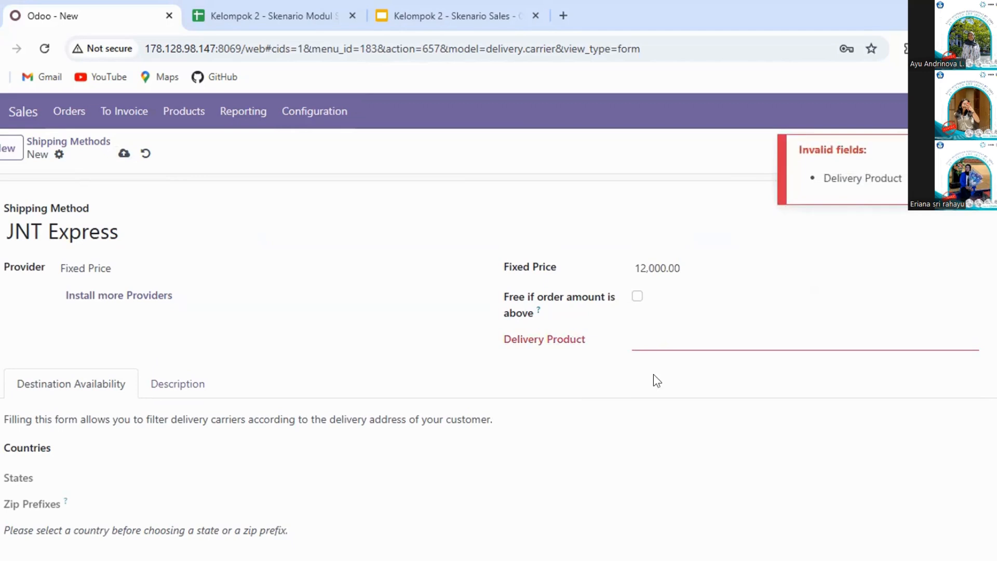
Step: Choose [RM_7052] Wood Panel from the full product list as the shipping method's delivery product
click(652, 340)
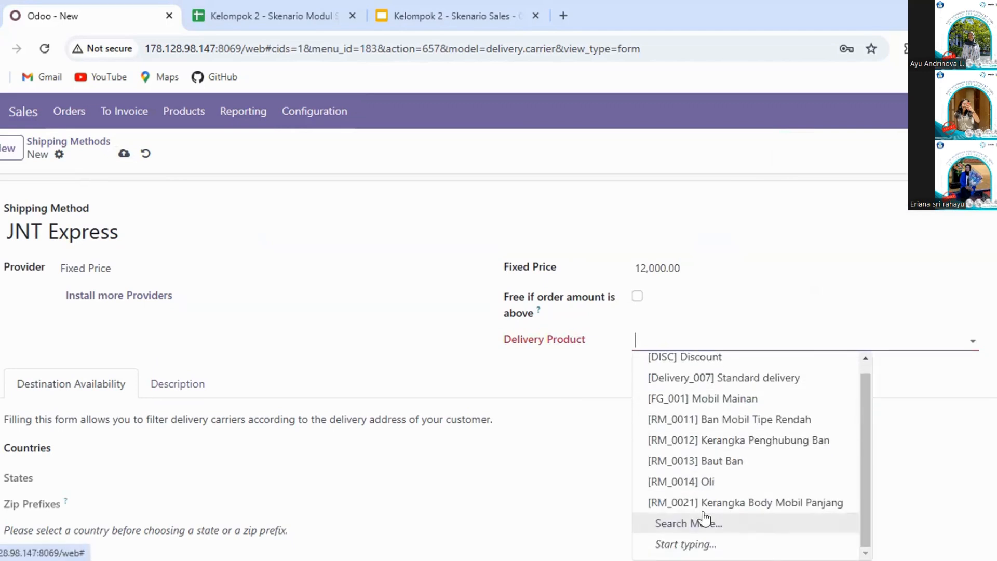
click(701, 522)
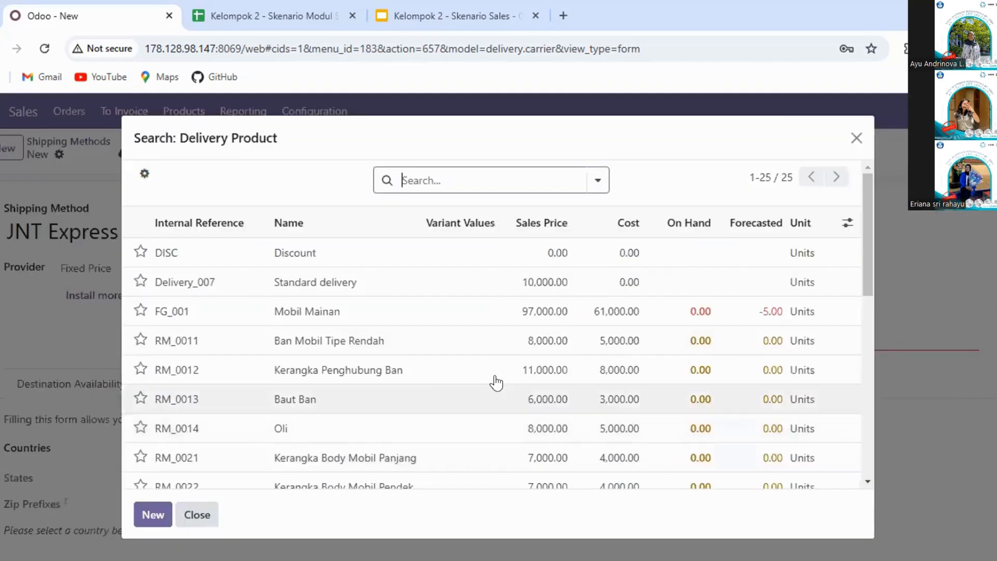
scroll(421, 372, down, 10)
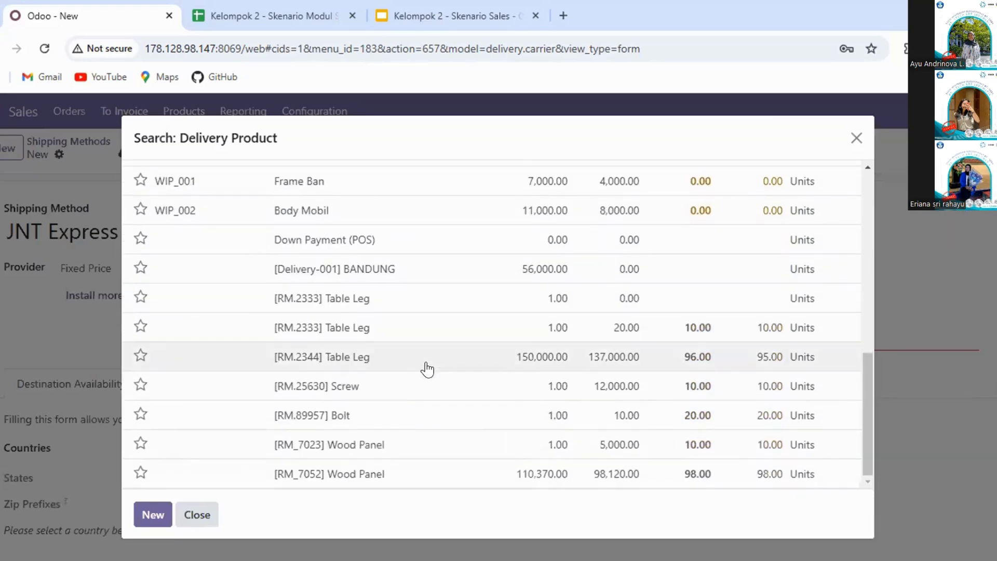
click(461, 482)
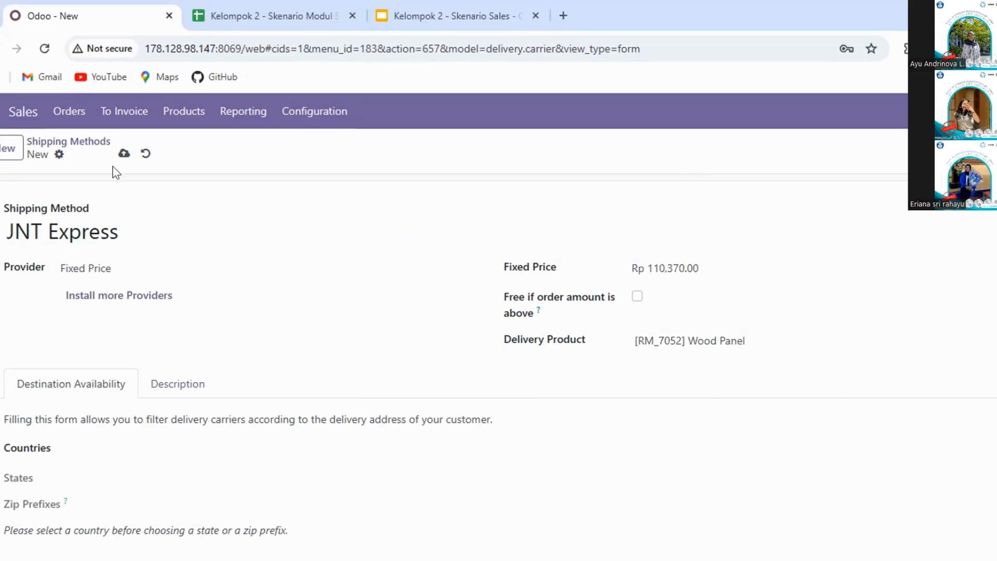
Step: Save the JNT Express shipping method and open the list of shipping methods
click(122, 154)
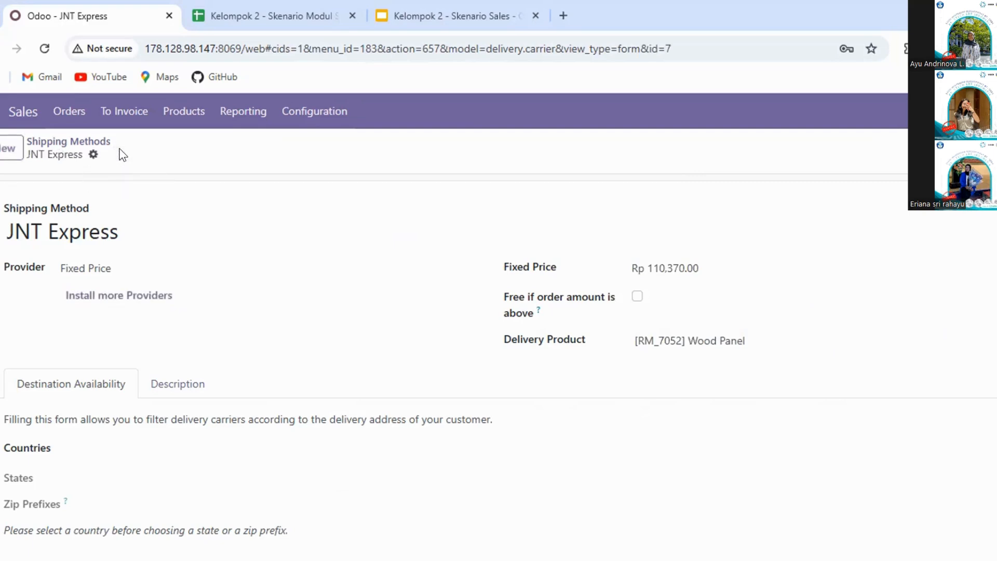
click(291, 122)
click(306, 212)
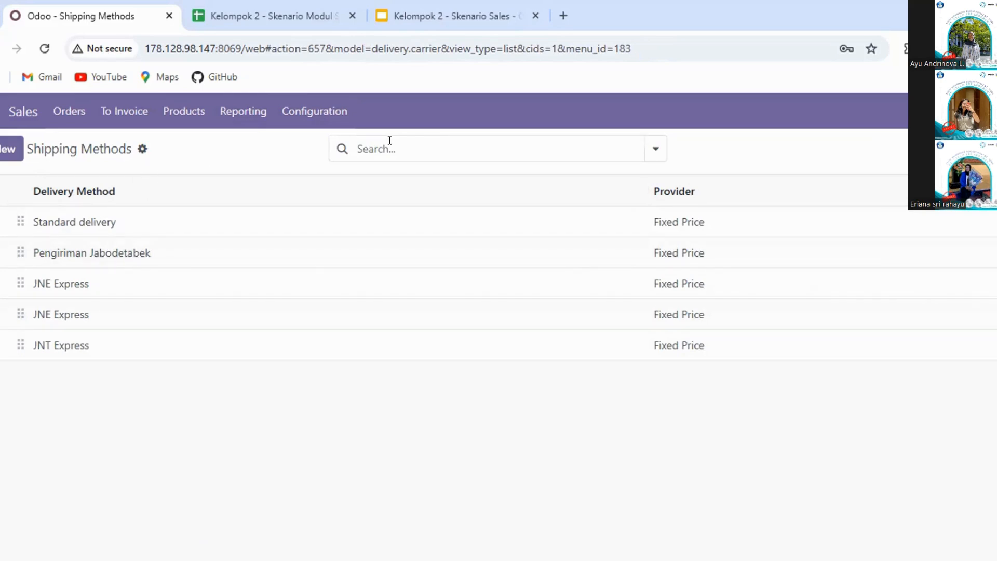
Step: Open the PT. Mitra Abadi 2 customer without a logo and examine its contact details and accounting entries
click(77, 119)
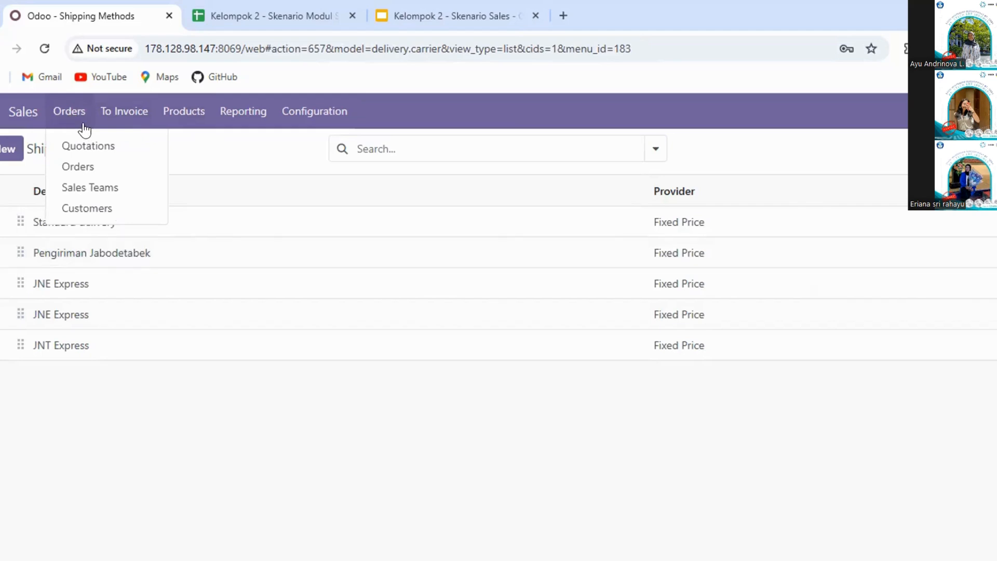
click(101, 208)
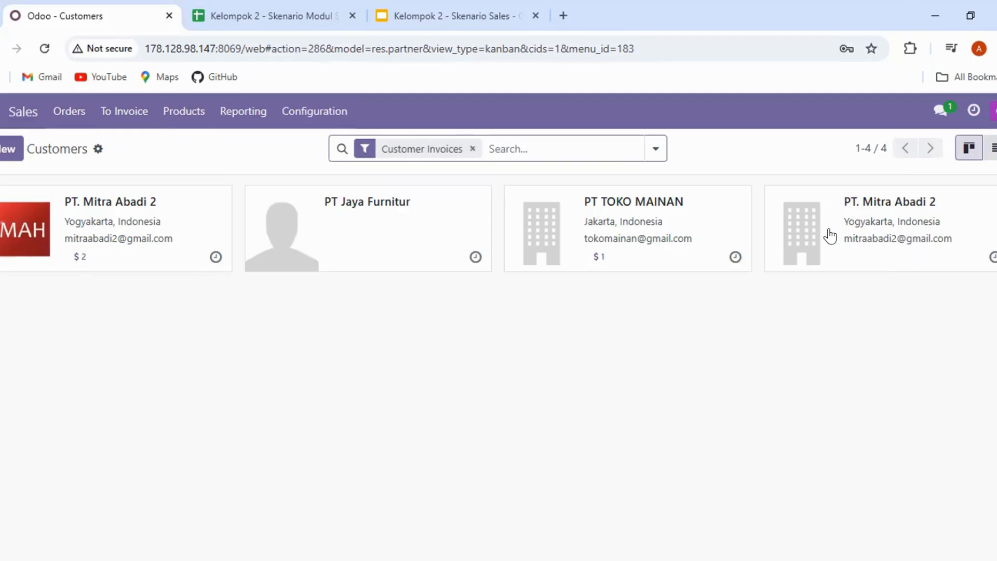
double_click(893, 219)
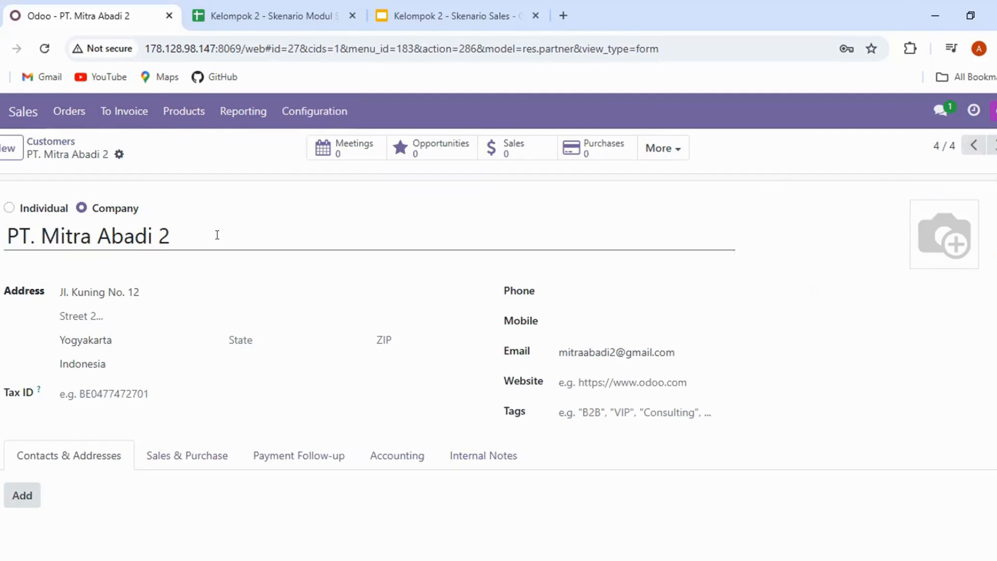
scroll(208, 236, down, 1)
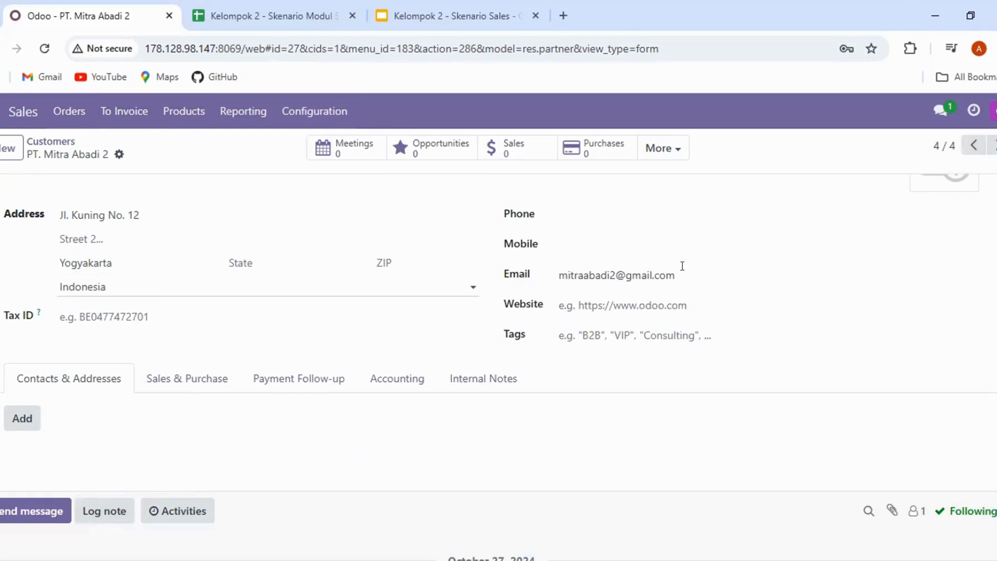
scroll(677, 286, down, 2)
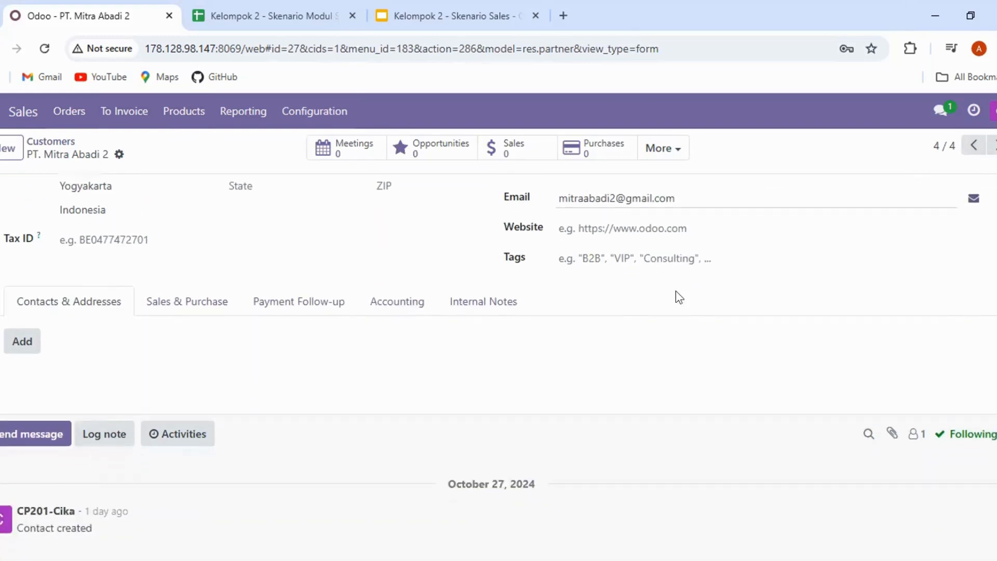
click(386, 303)
scroll(391, 299, down, 1)
scroll(391, 297, down, 4)
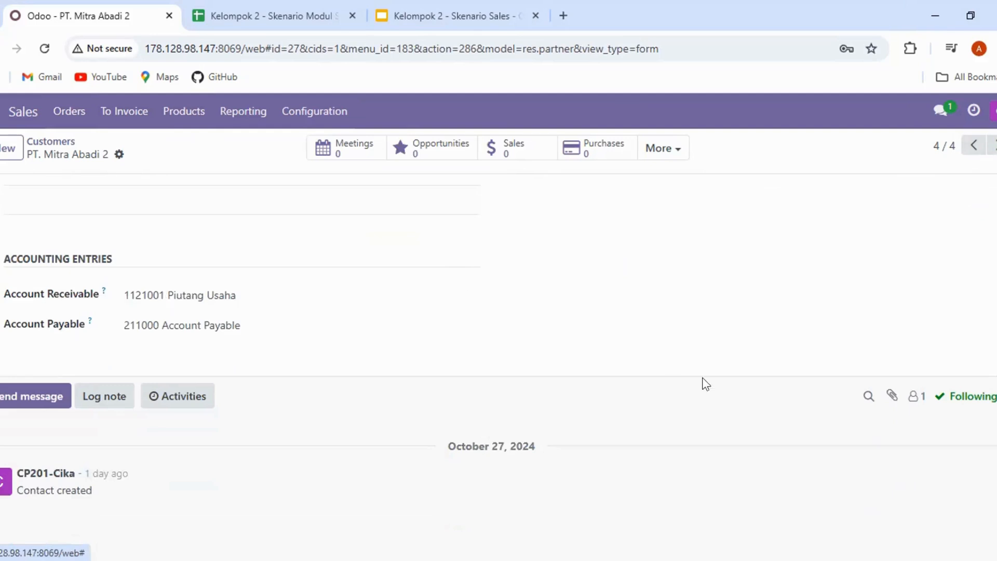
scroll(675, 379, up, 8)
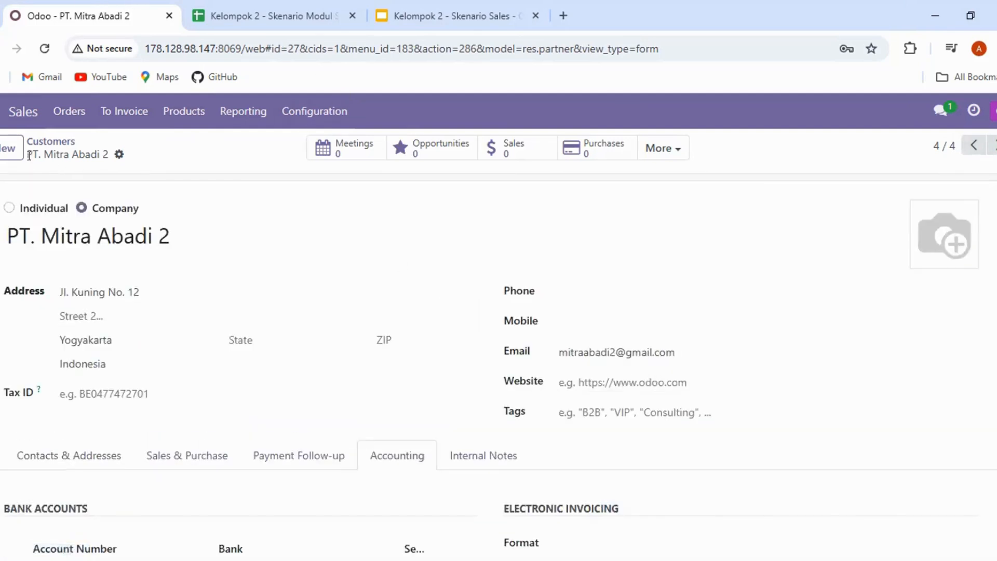
click(12, 148)
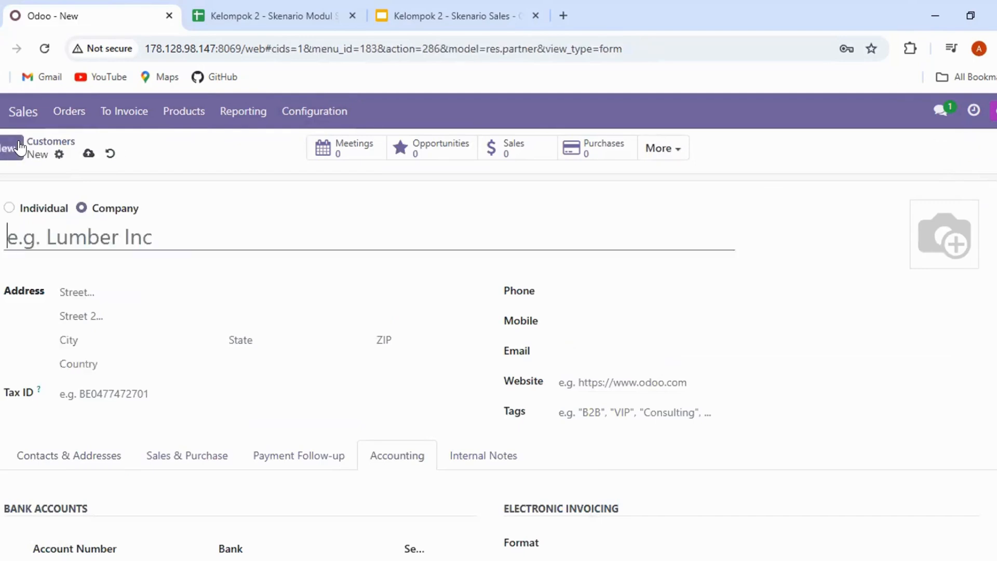
scroll(196, 258, down, 2)
scroll(275, 305, up, 2)
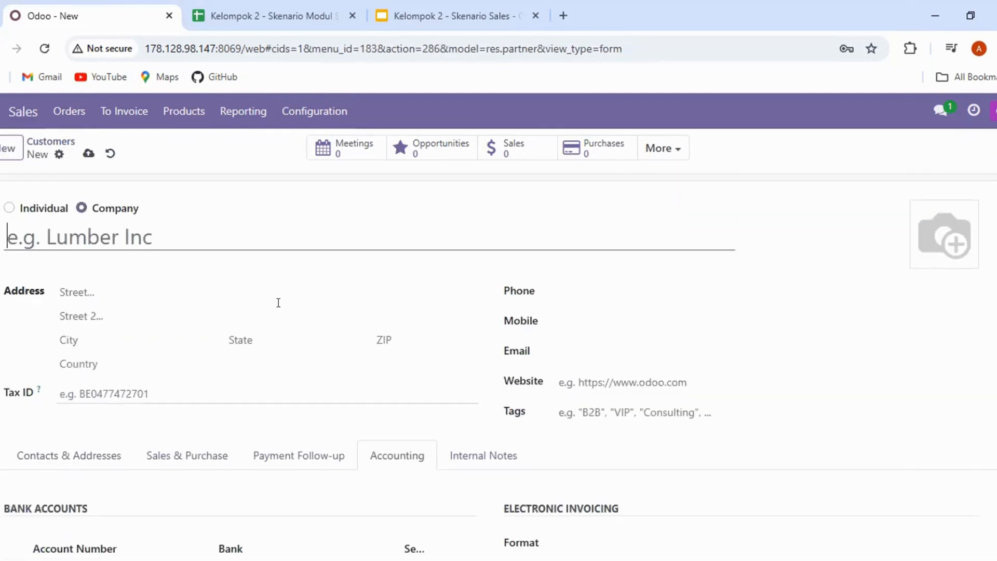
click(111, 151)
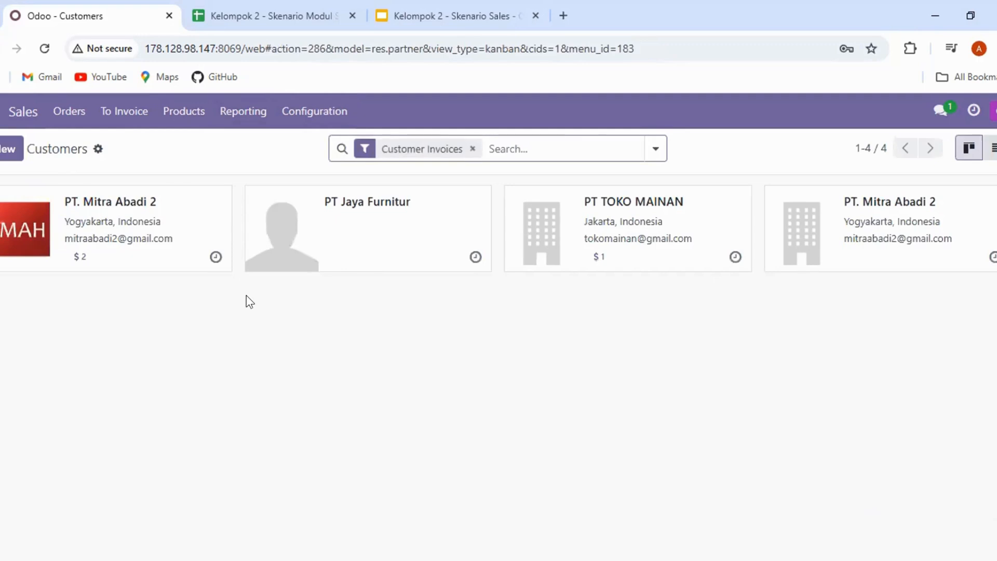
Step: Create a new company customer named PT. Raya Sentosa 2, copying the name from the Data Customer sheet in Google Sheets
click(5, 152)
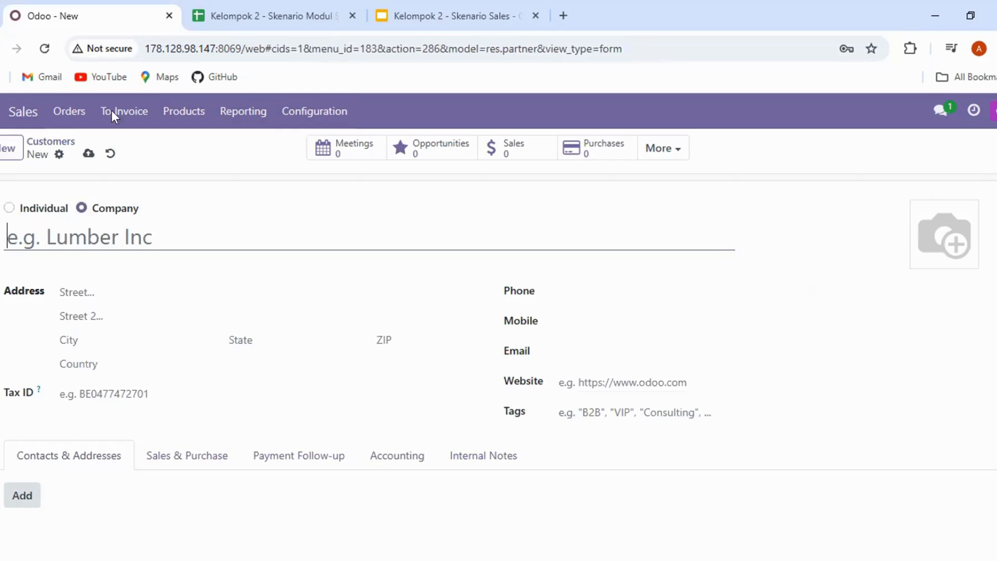
click(194, 14)
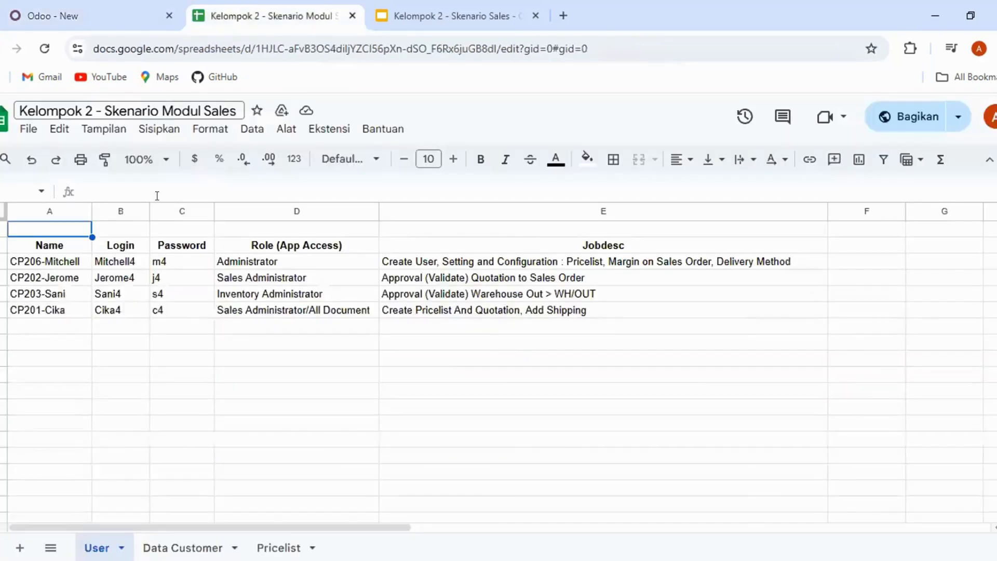
click(184, 548)
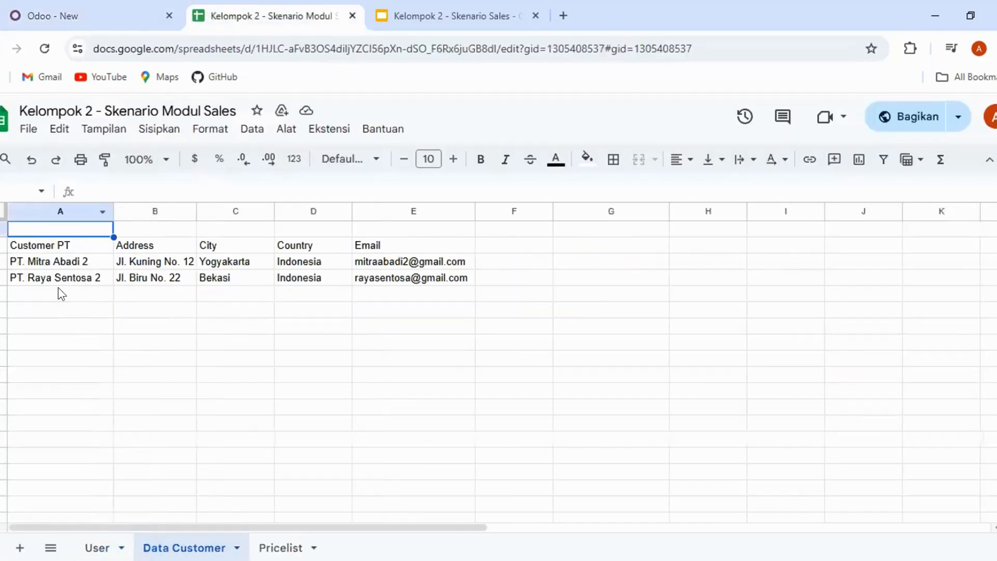
click(99, 280)
drag(33, 272, 4, 277)
key(ctrl+c)
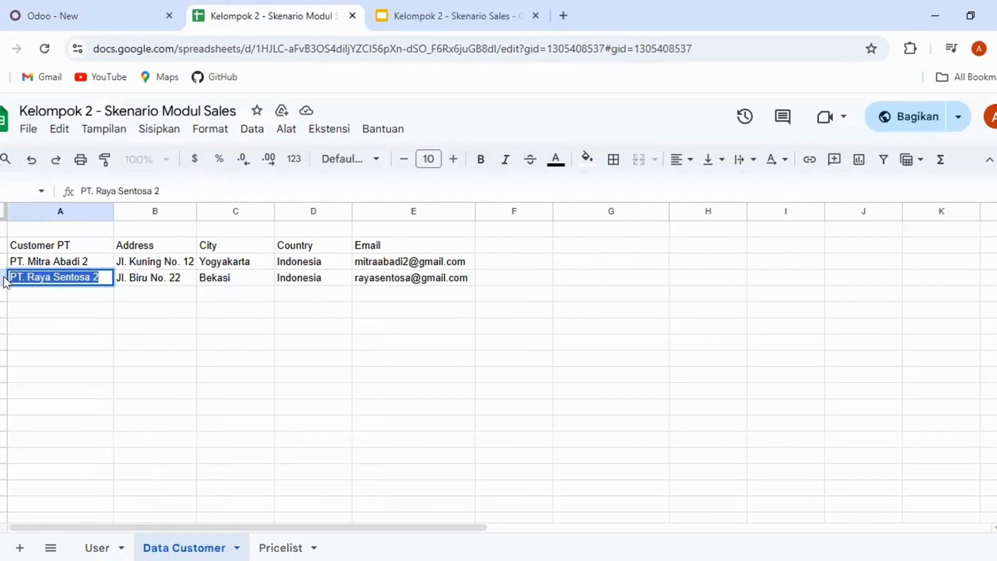
click(58, 7)
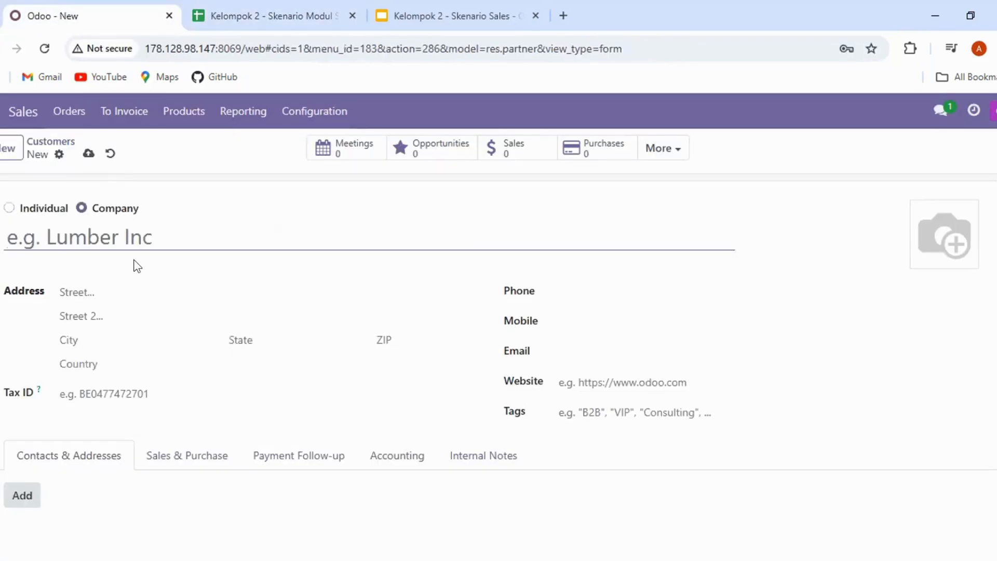
key(ctrl+v)
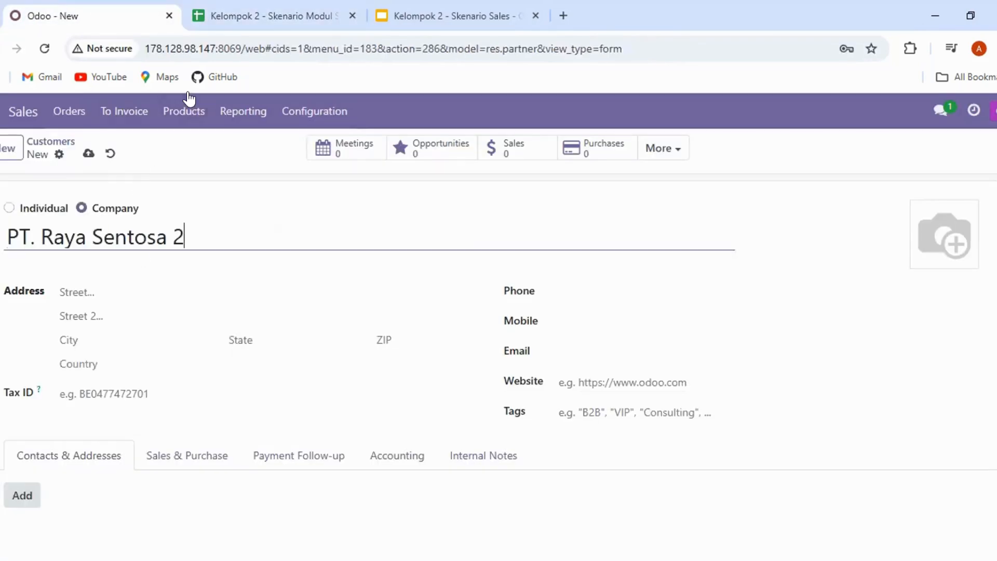
Step: Copy PT. Raya Sentosa 2's street address from the Data Customer sheet into the new Odoo customer's street field
click(192, 14)
click(163, 276)
double_click(179, 278)
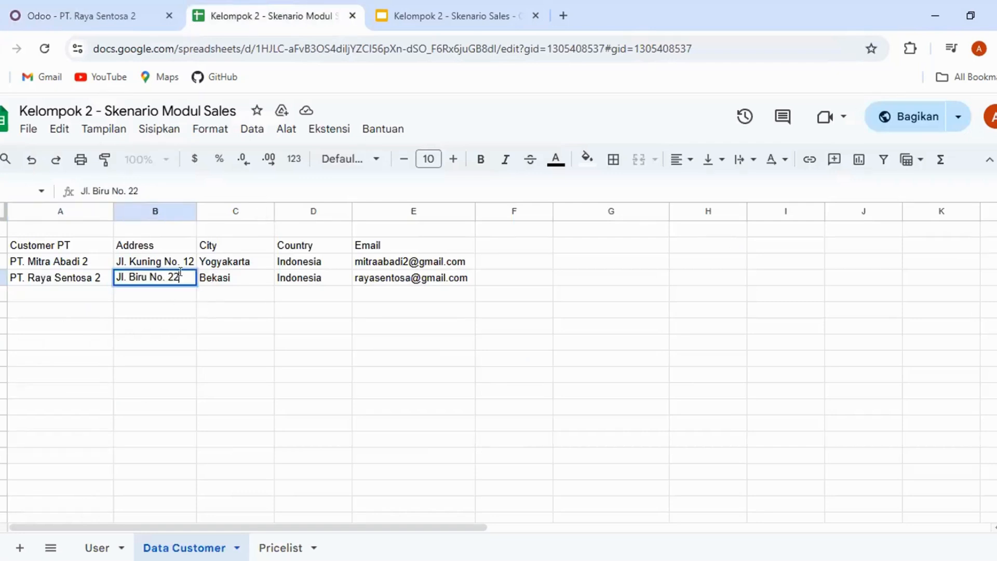
drag(180, 278, 114, 283)
key(ctrl+c)
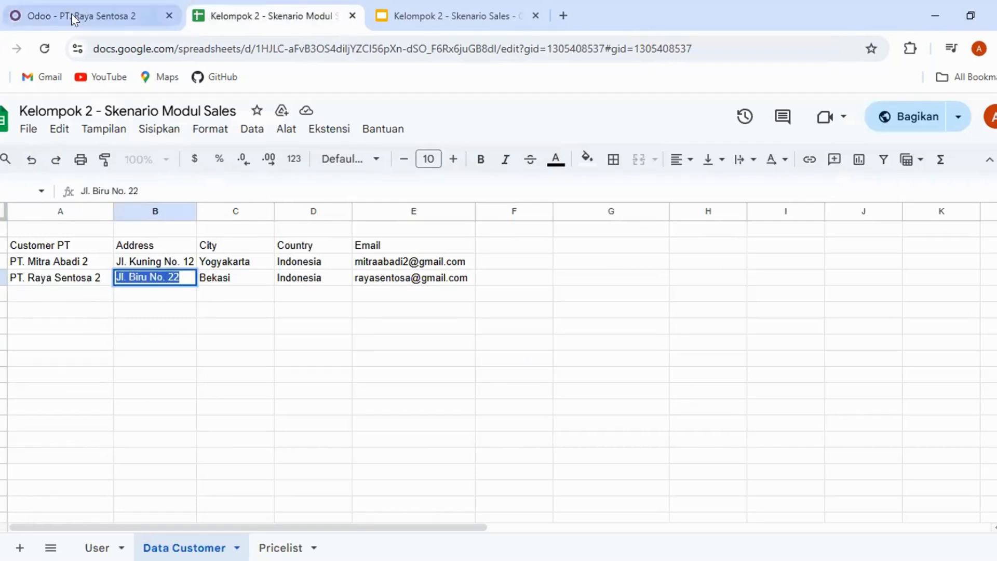
click(73, 11)
click(120, 294)
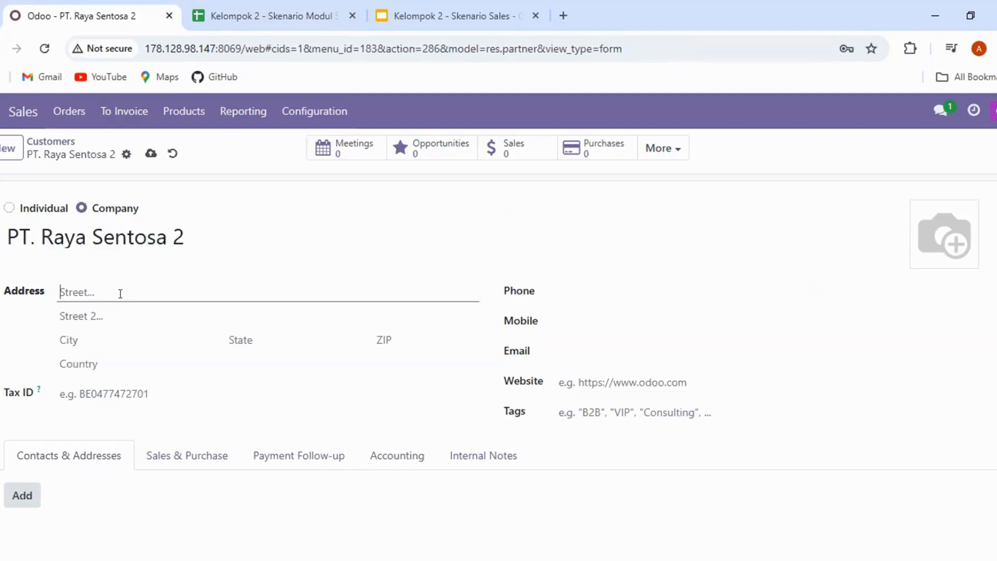
key(ctrl+v)
Step: Copy the city Bekasi from the Data Customer sheet into the customer's city field in Odoo
click(250, 16)
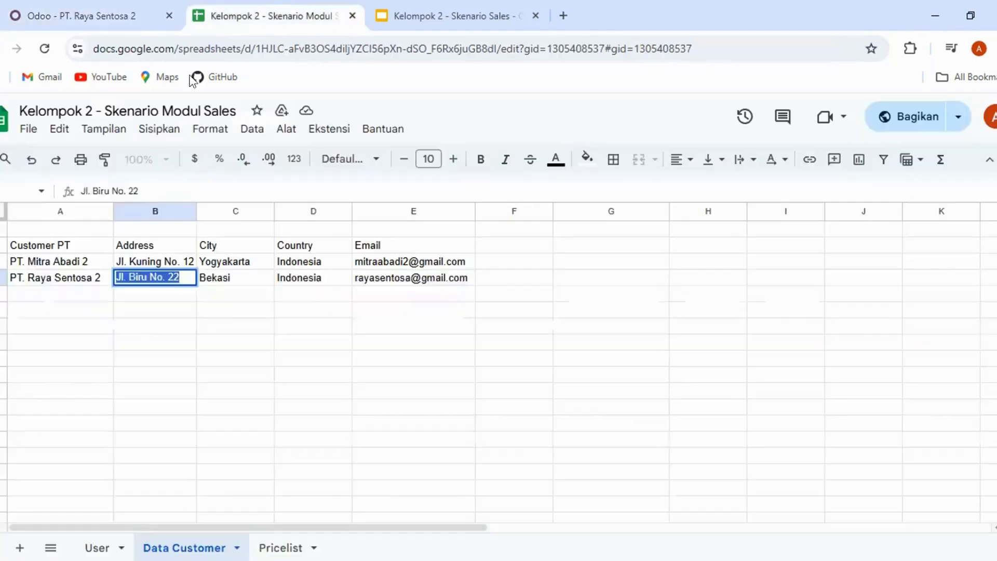
click(236, 278)
double_click(247, 281)
drag(248, 278, 189, 280)
key(ctrl+c)
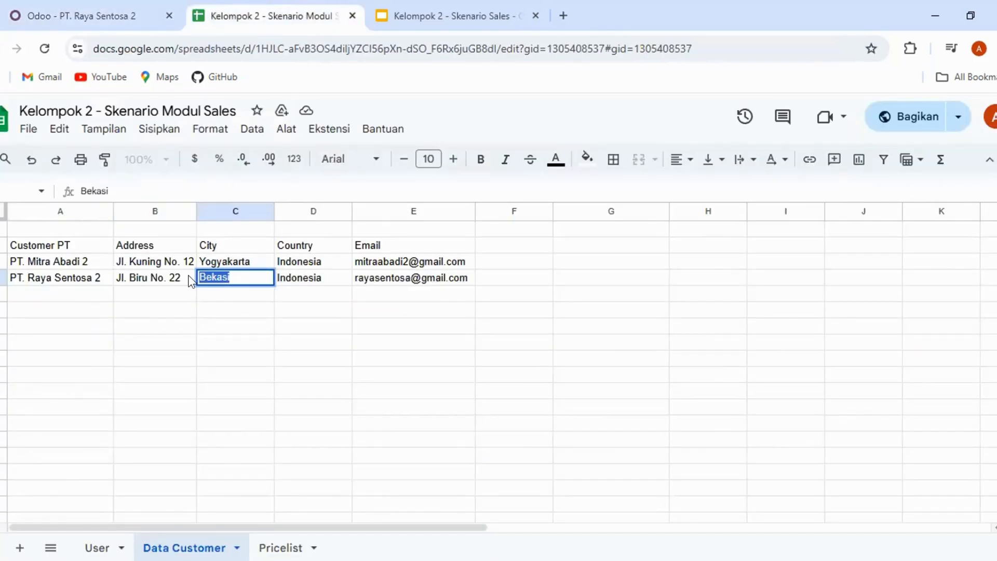
click(70, 24)
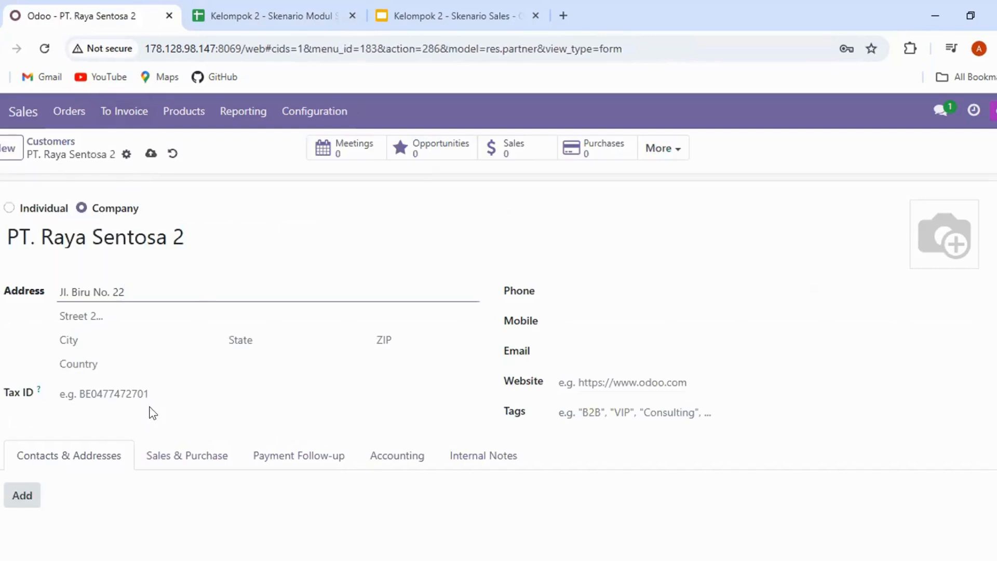
click(126, 342)
key(ctrl+v)
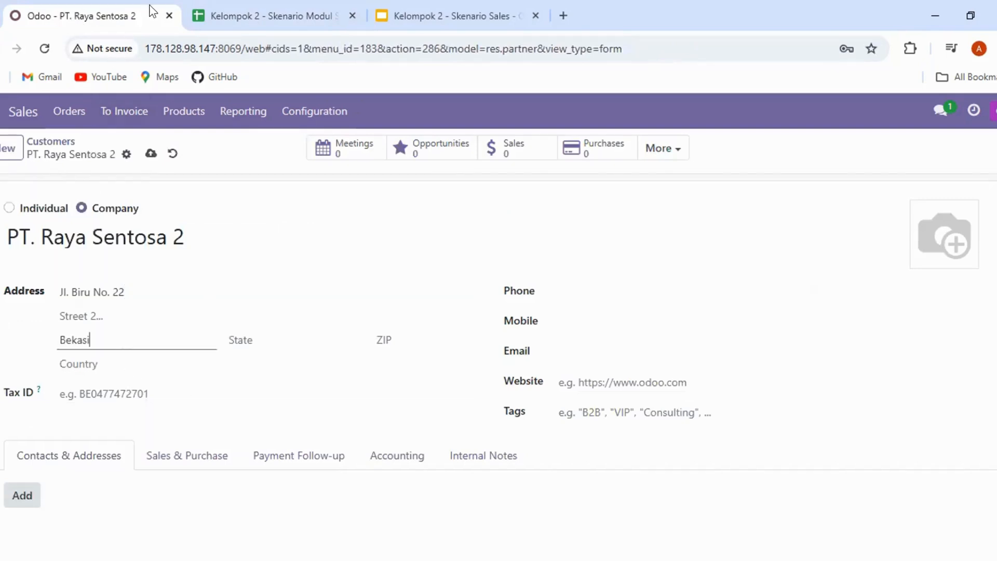
Step: Look up the customer's country in the Data Customer sheet and enter Indonesia as the country in Odoo
click(191, 12)
double_click(327, 276)
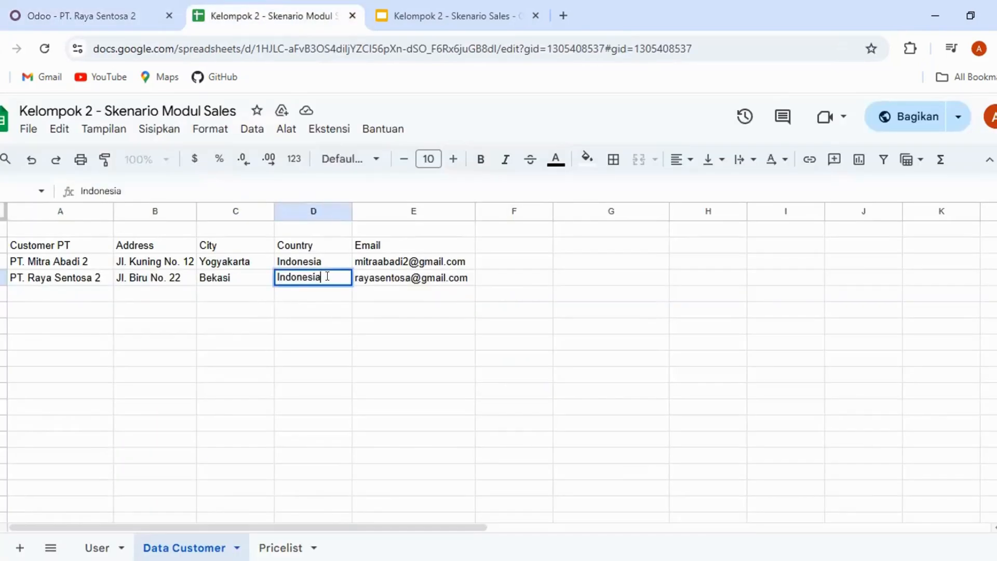
click(70, 15)
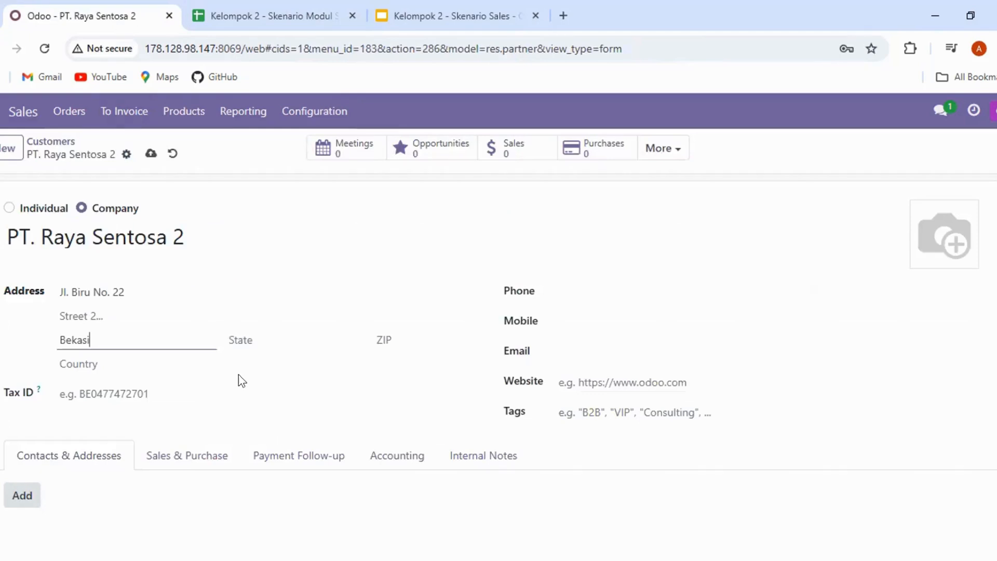
click(141, 363)
text(Indonesia)
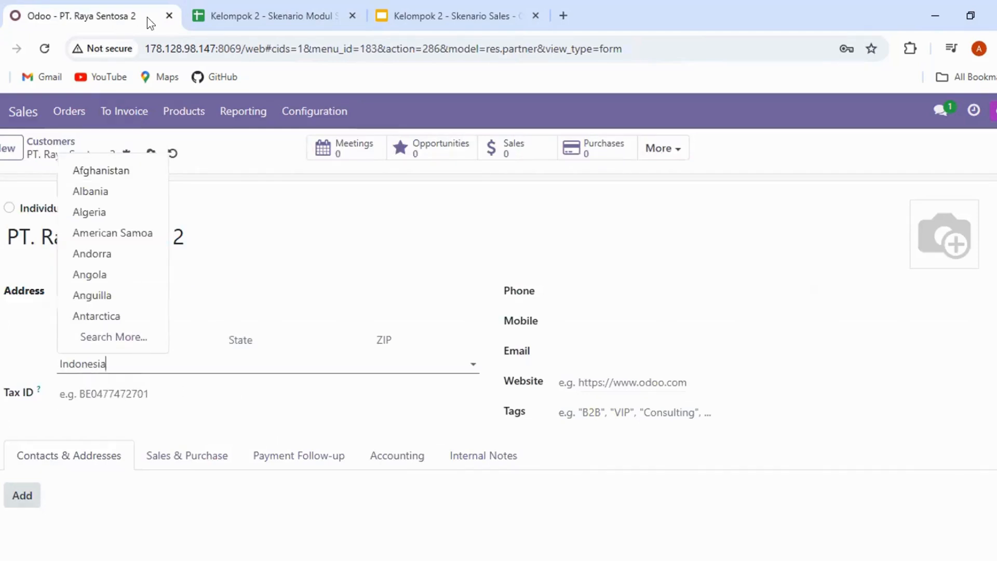
Step: Copy PT. Raya Sentosa 2's e-mail address from the Data Customer sheet into the customer's email field in Odoo
click(188, 8)
double_click(456, 277)
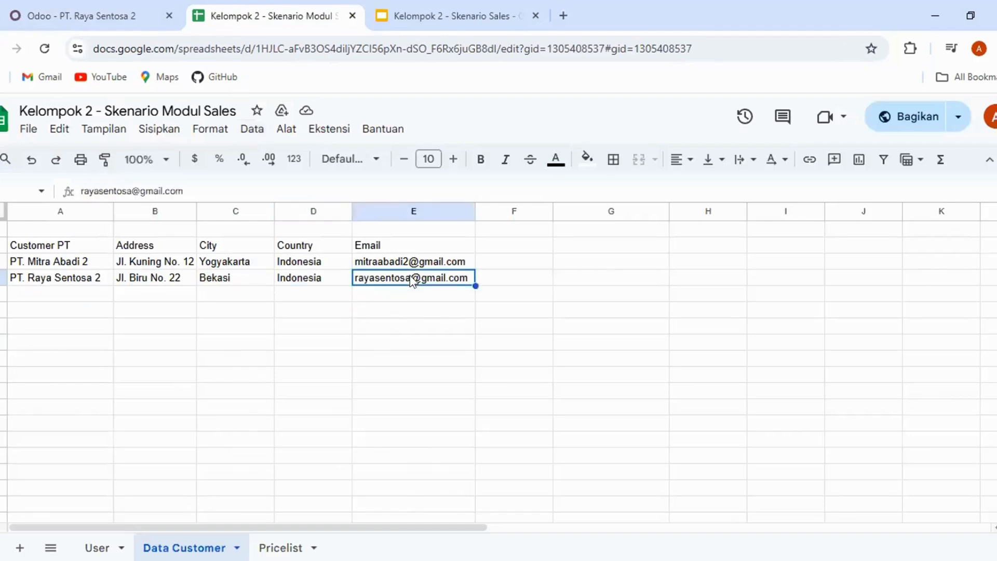
click(445, 276)
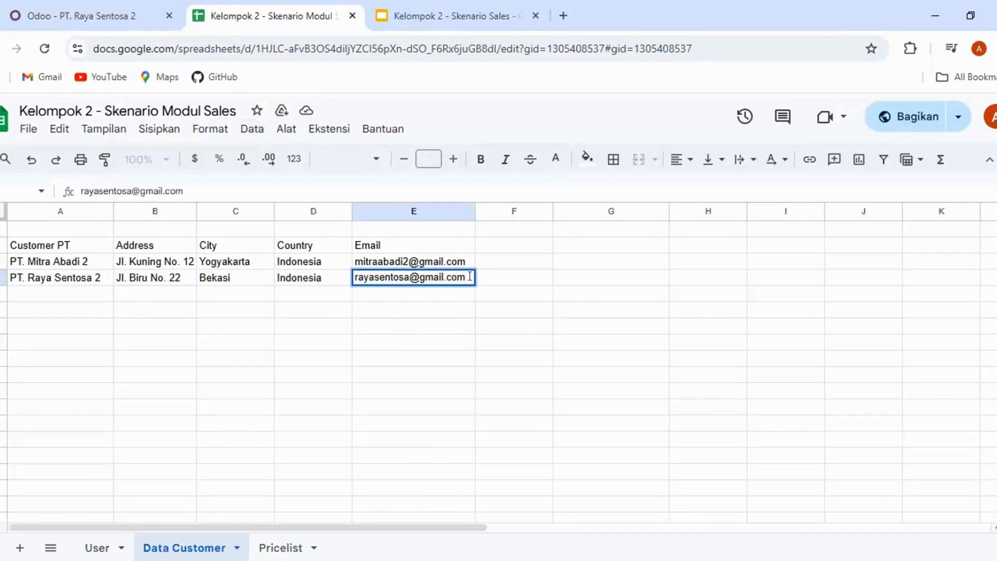
drag(469, 271, 360, 277)
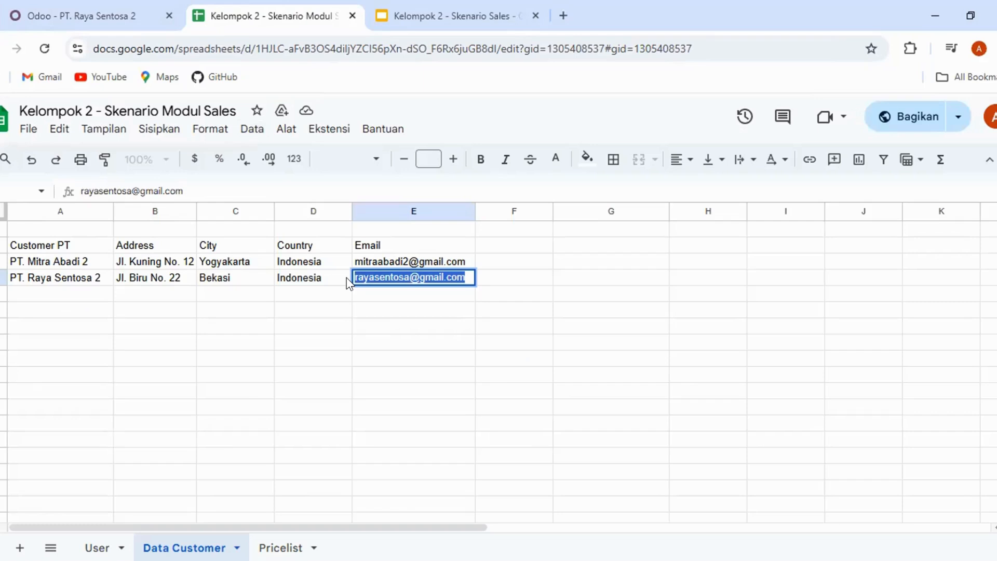
click(139, 11)
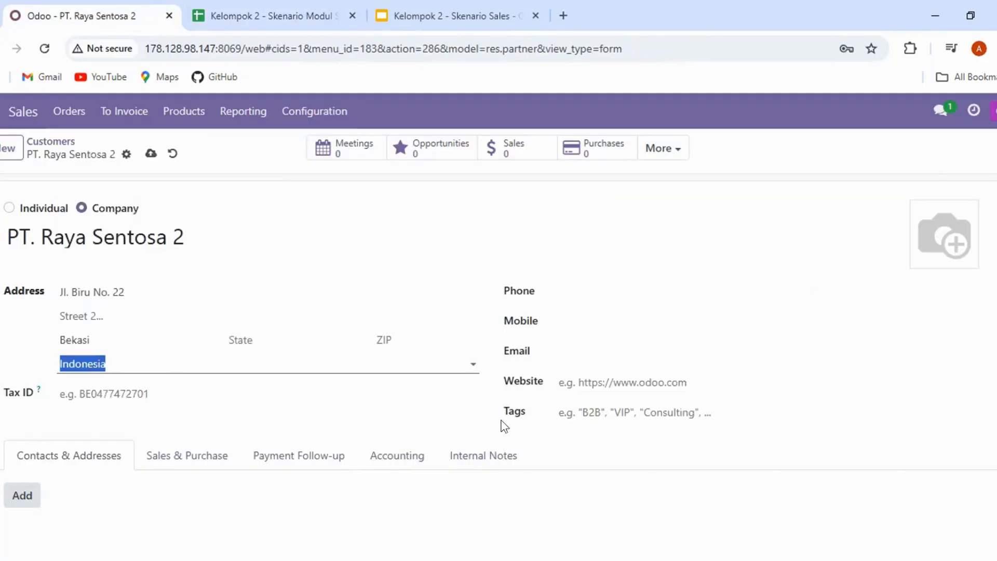
click(559, 353)
key(ctrl+v)
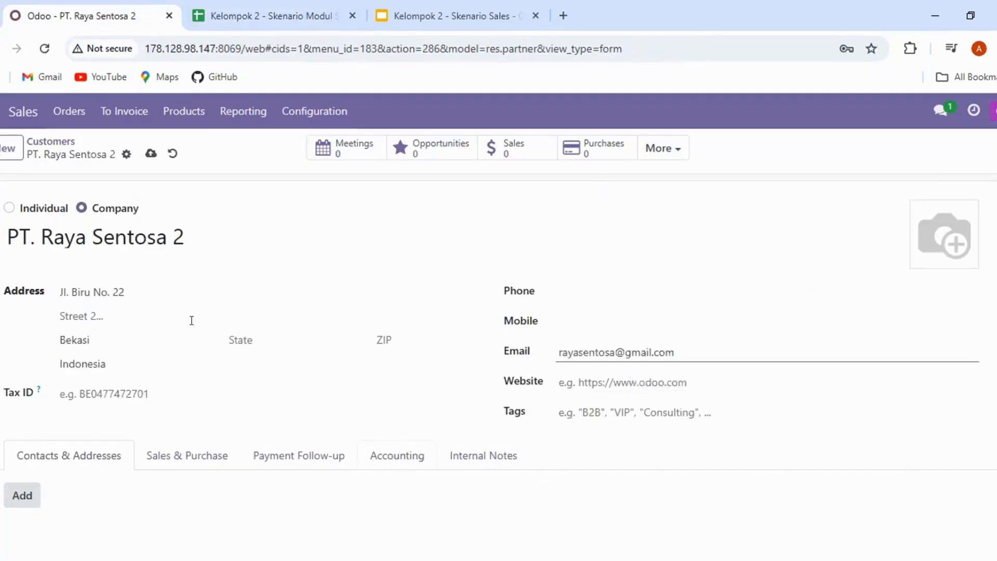
Step: Set the Account Receivable in the customer's accounting entries to 1121001 Piutang Usaha
click(695, 508)
scroll(830, 447, down, 2)
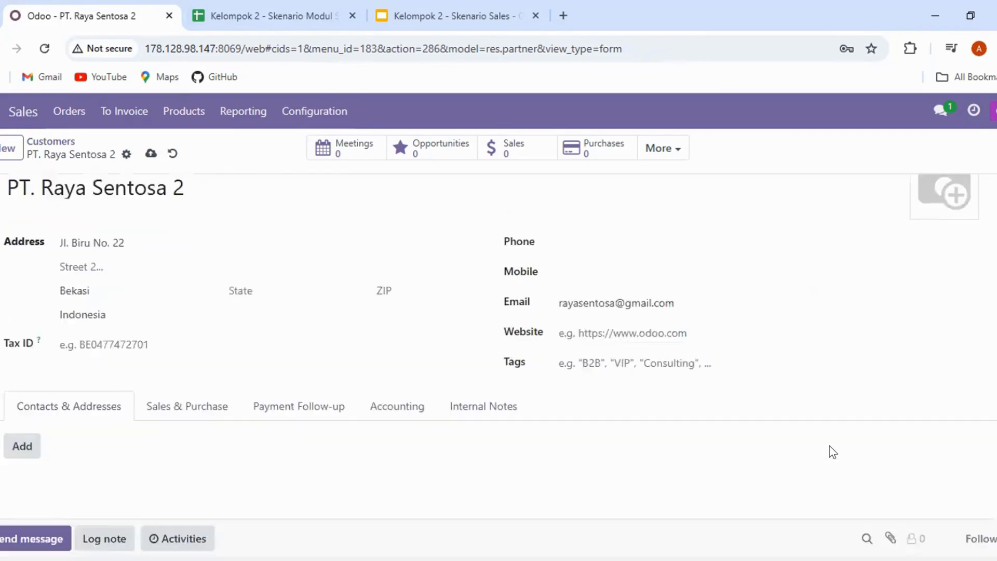
click(415, 378)
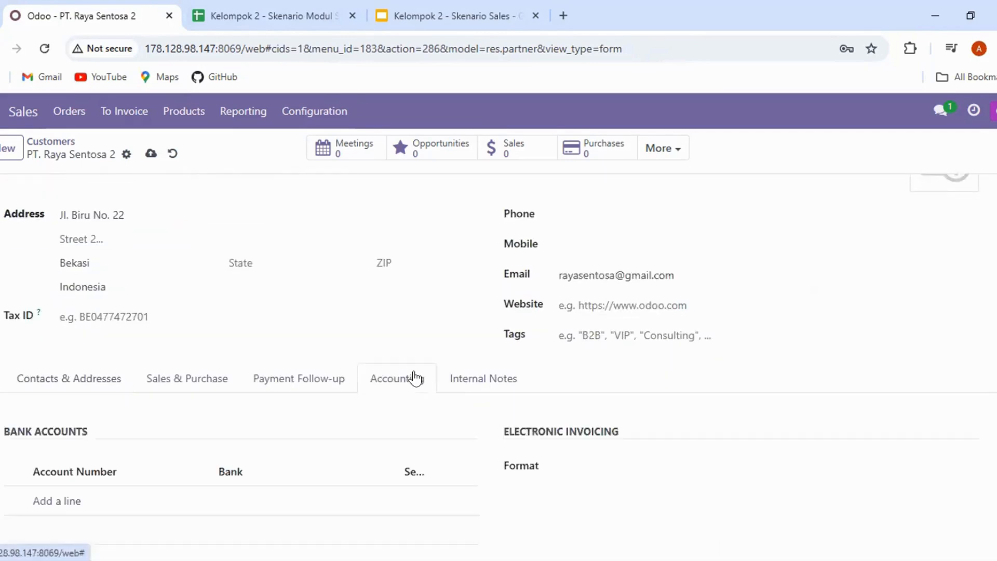
scroll(416, 395, down, 6)
scroll(84, 367, up, 2)
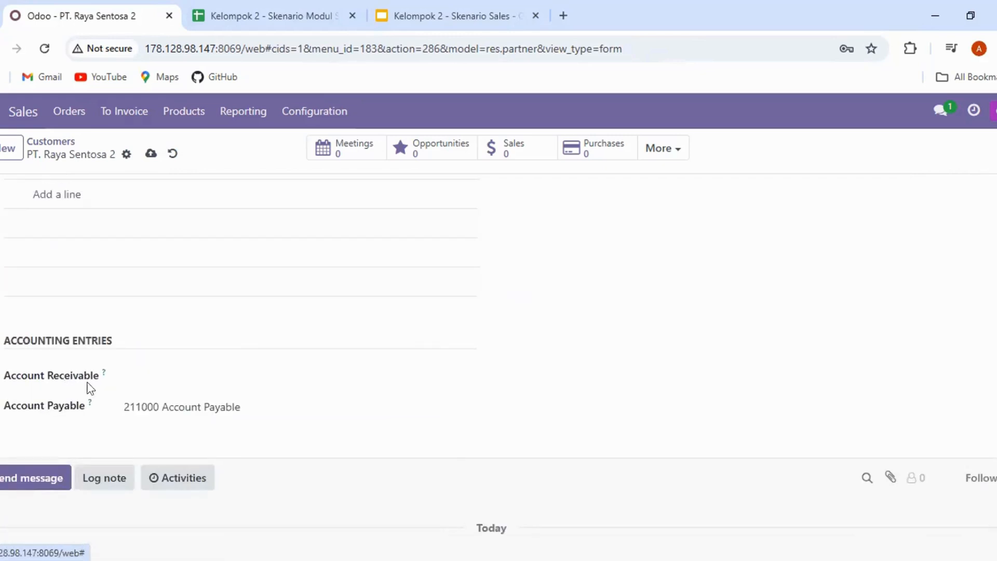
click(227, 377)
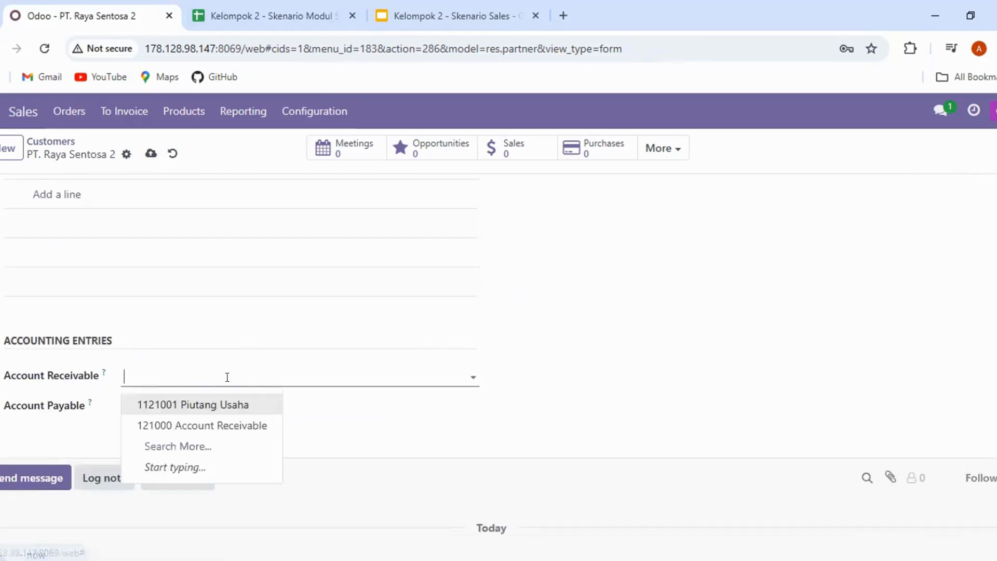
click(206, 416)
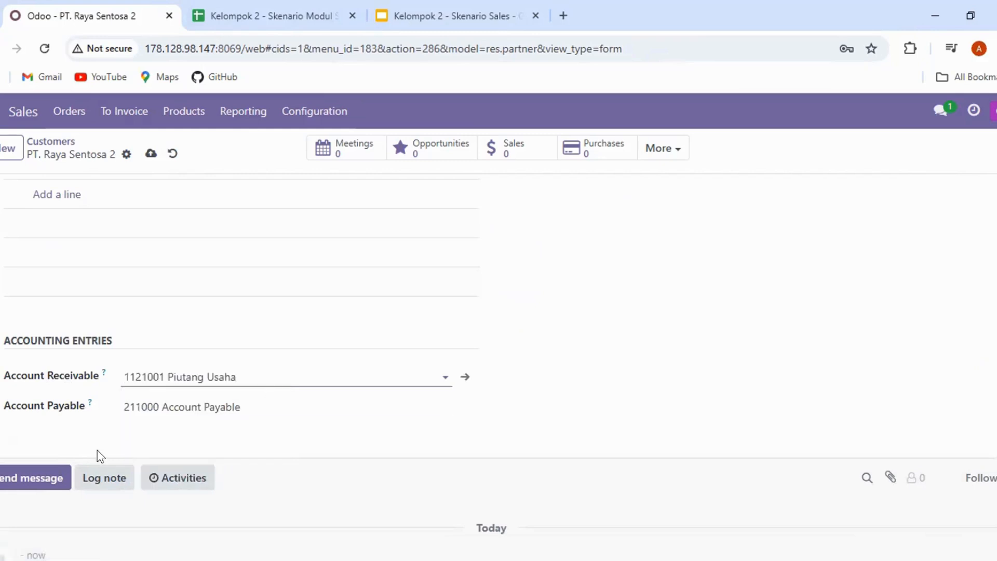
Step: Check the entered customer data, save PT. Raya Sentosa 2 and open the list of customers
scroll(657, 345, up, 6)
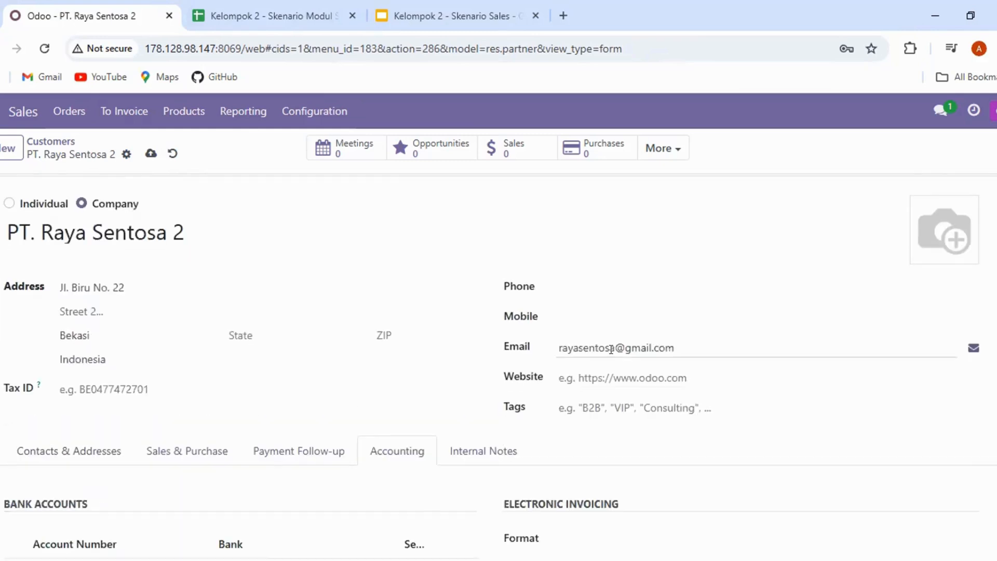
scroll(614, 353, down, 4)
scroll(616, 355, up, 1)
scroll(616, 355, up, 3)
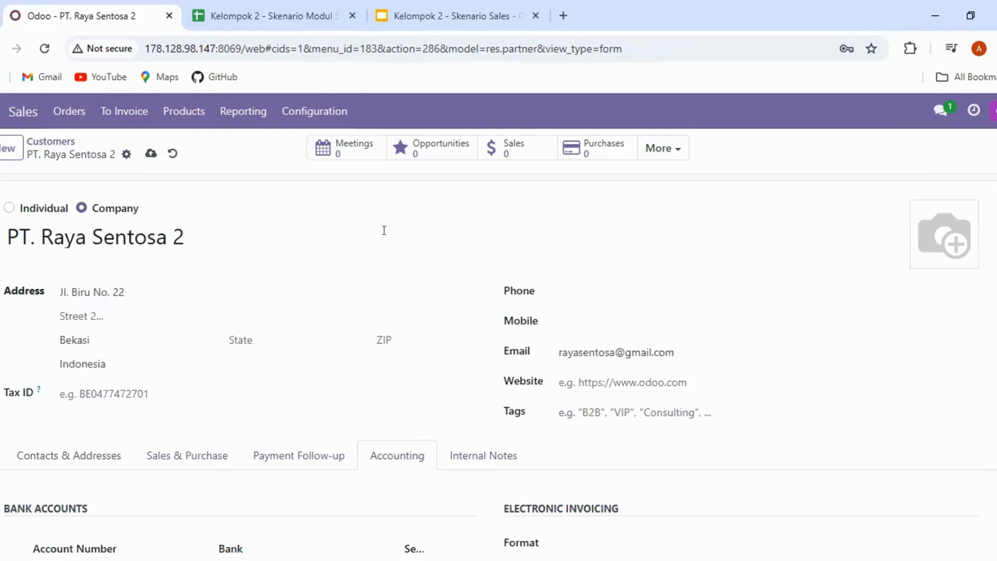
click(150, 155)
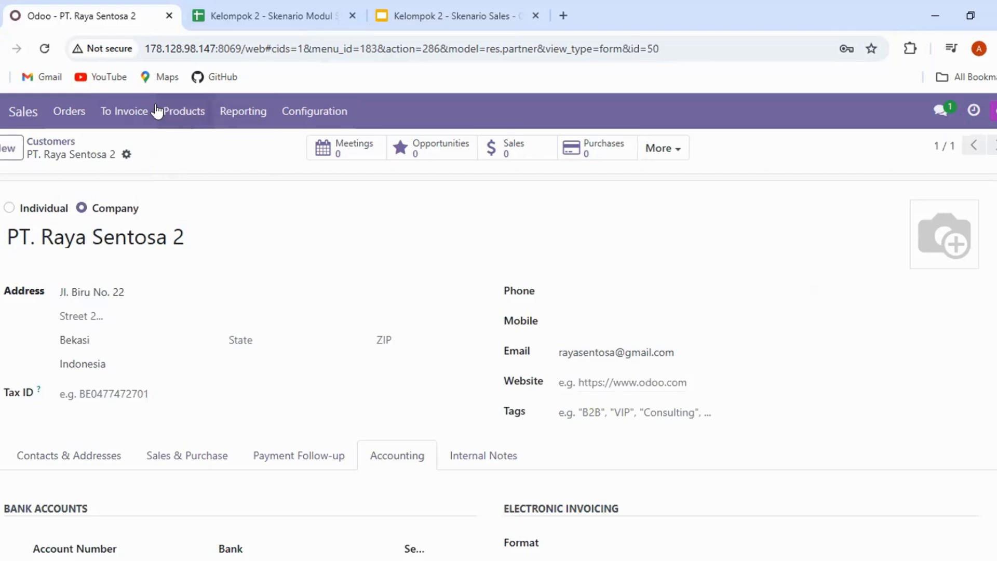
click(58, 112)
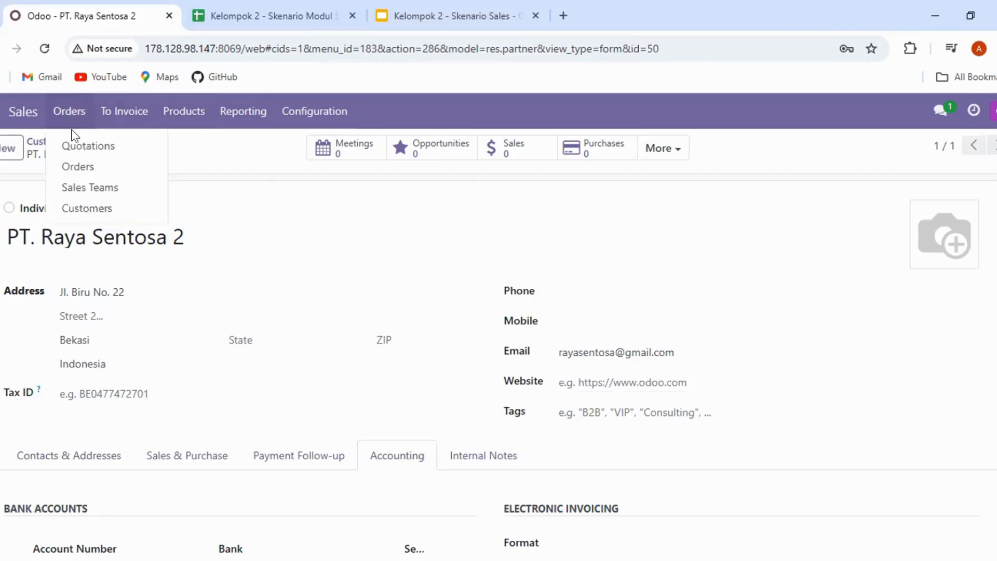
click(83, 206)
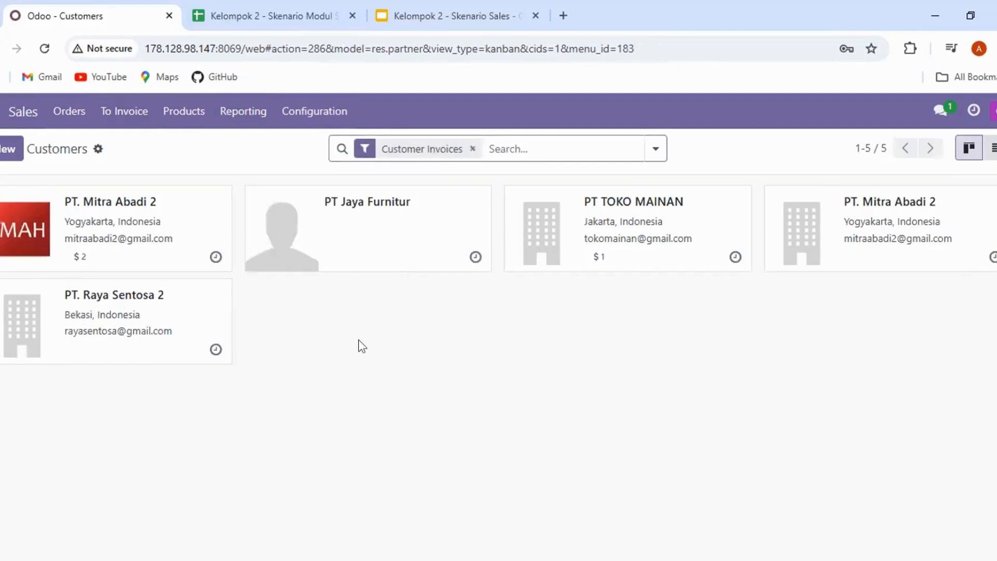
Step: Open the quotations list and start a new quotation for the customer PT. Mitra Abadi 2
click(32, 111)
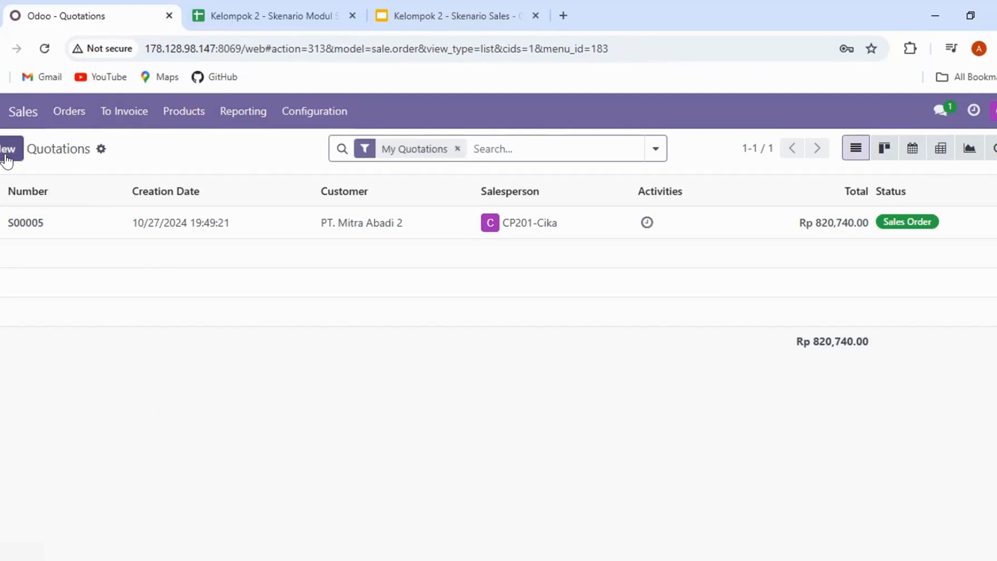
click(23, 120)
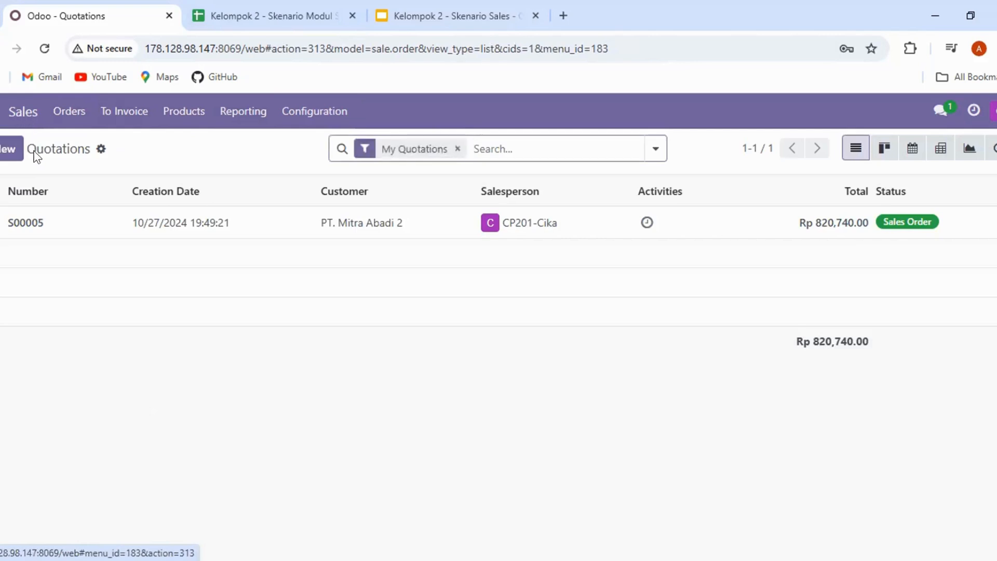
click(5, 149)
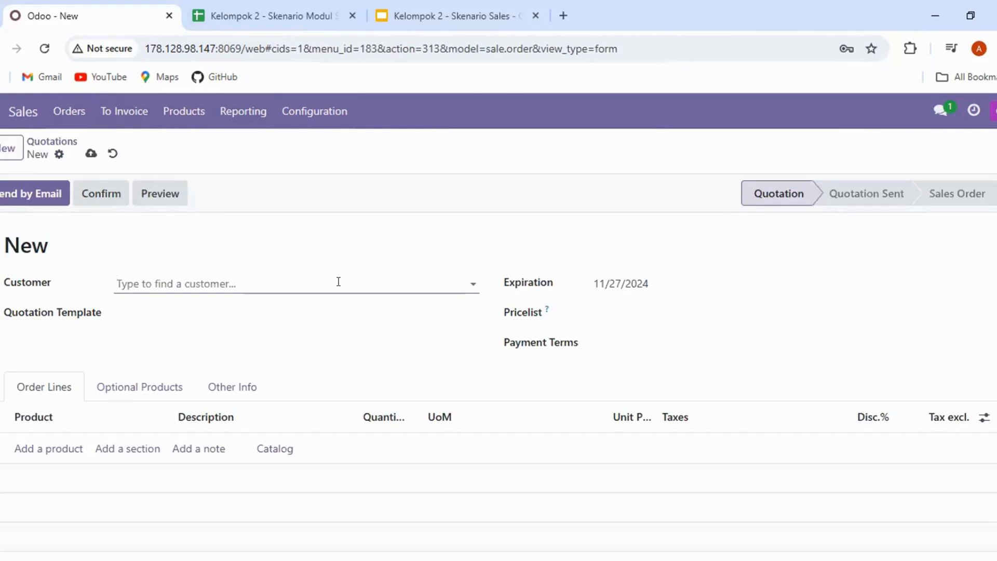
click(243, 279)
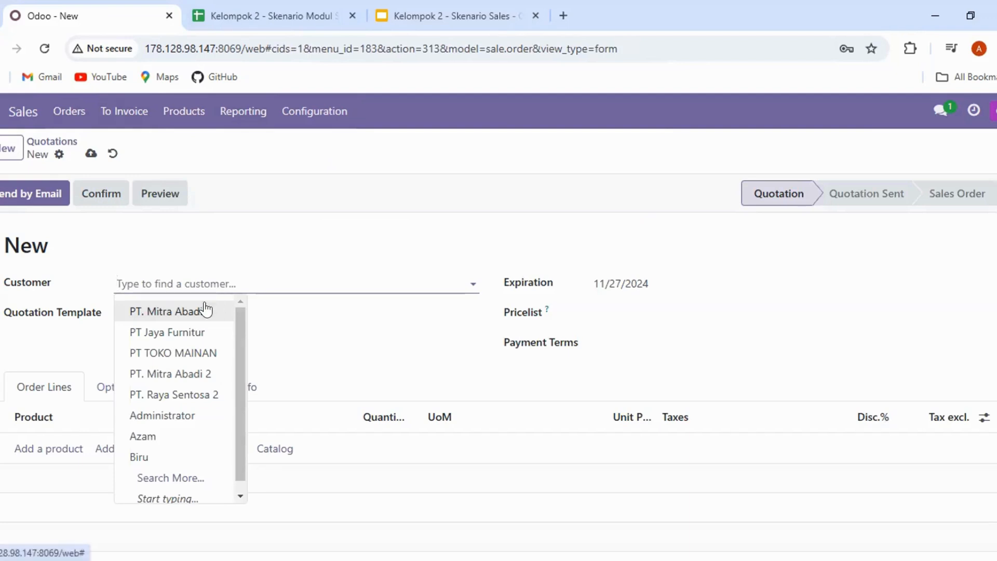
click(206, 310)
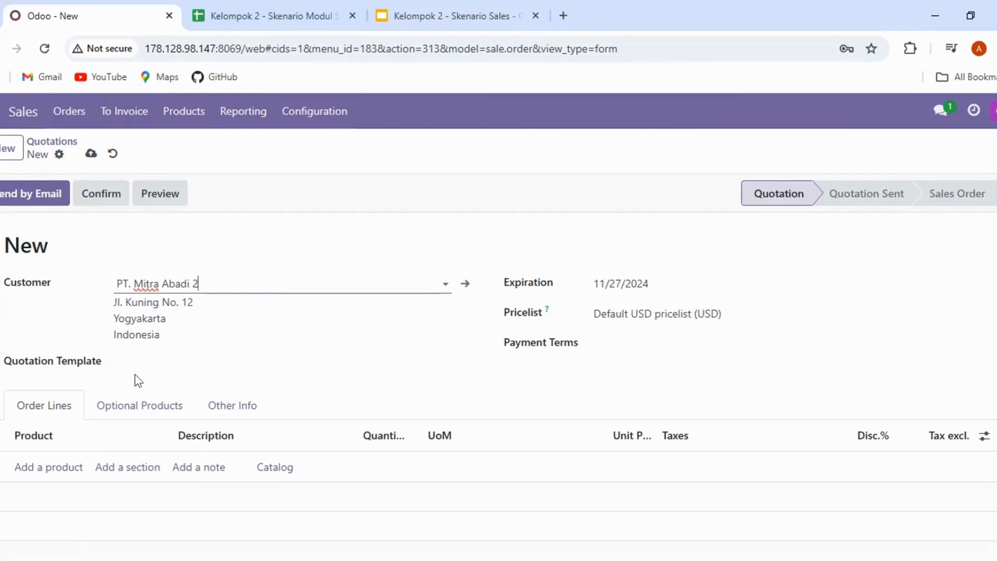
Step: Set the quotation's pricelist to PT. Bahari Jaya (IDR) and its payment terms to Immediate Payment
click(688, 314)
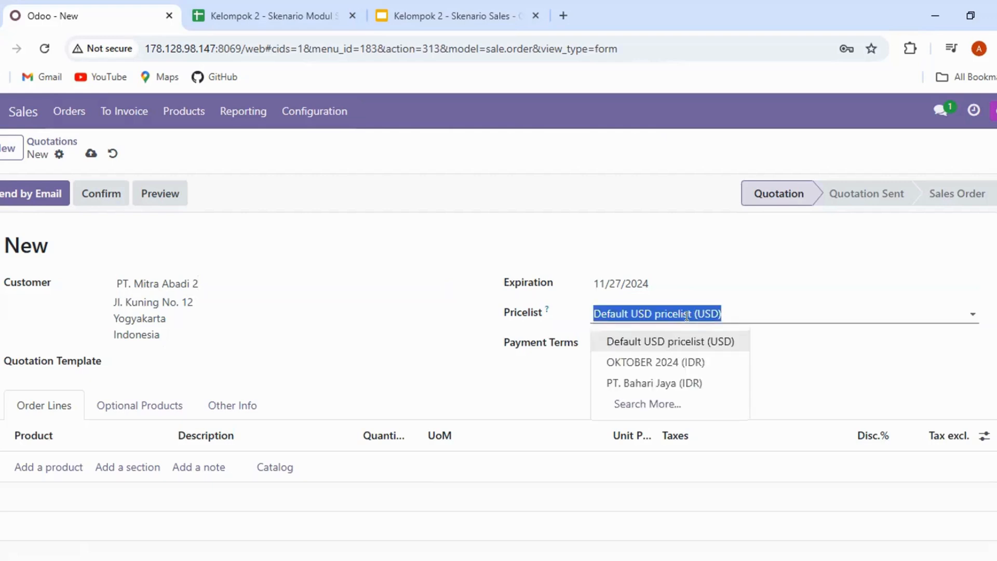
click(683, 383)
click(643, 336)
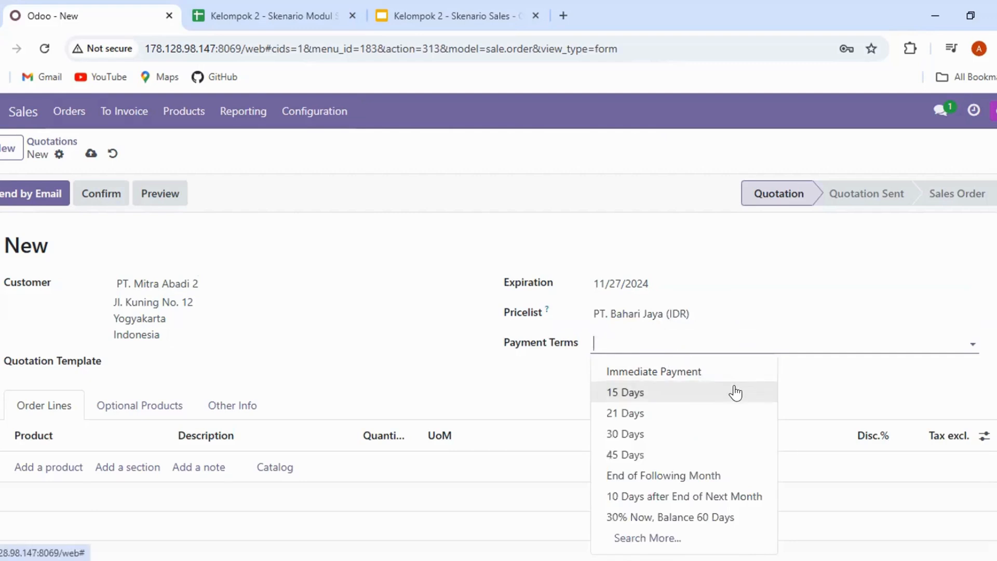
click(707, 376)
Step: Add the product [RM.2344] Table Leg to the order lines from the full product search
scroll(768, 400, down, 2)
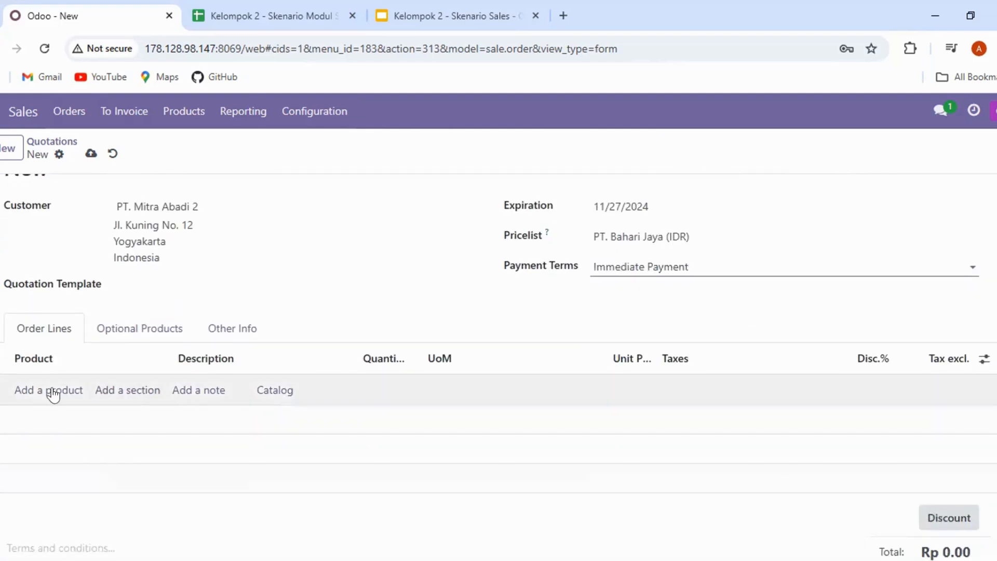
scroll(57, 374, down, 1)
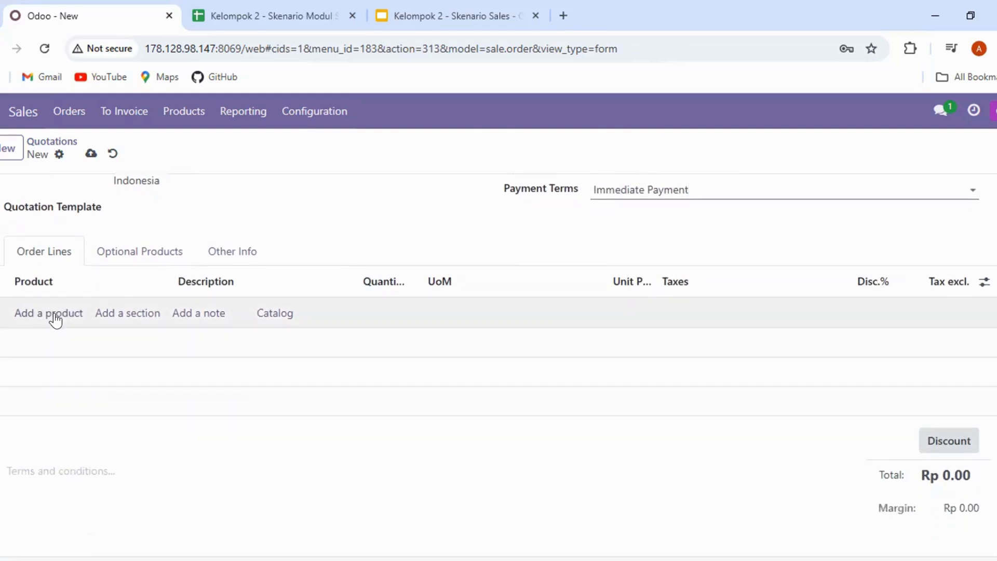
click(53, 313)
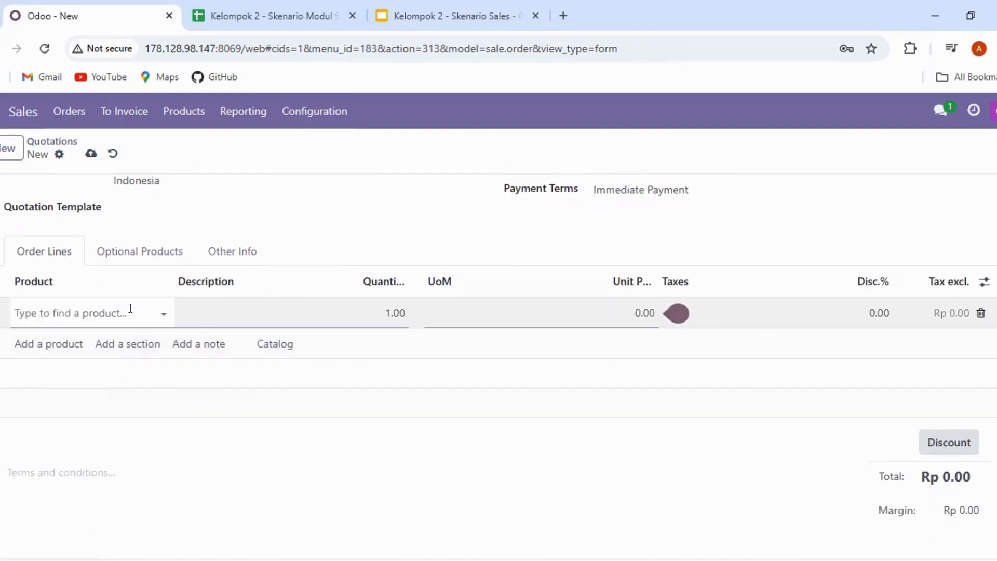
click(162, 309)
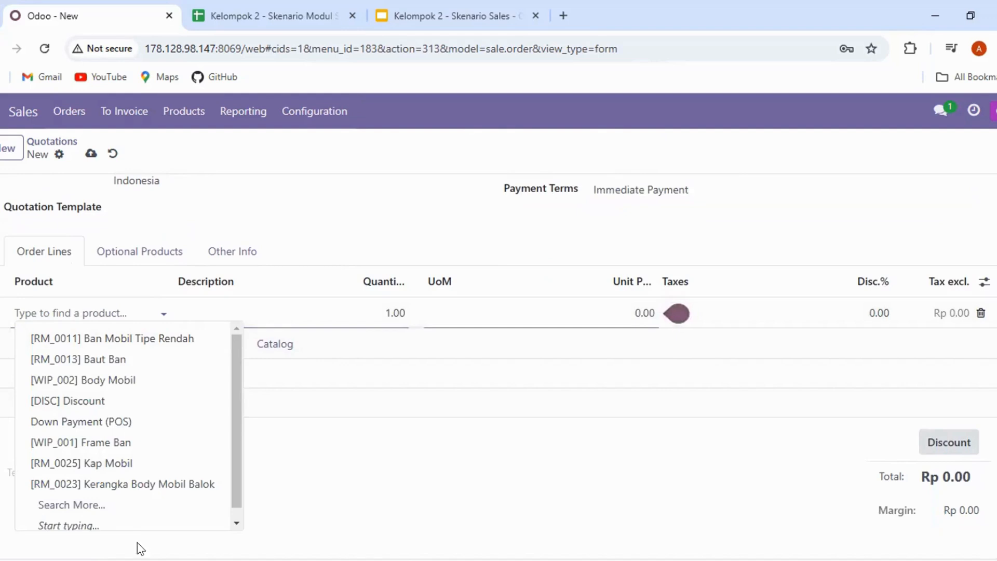
click(78, 505)
scroll(237, 249, down, 2)
scroll(236, 257, down, 5)
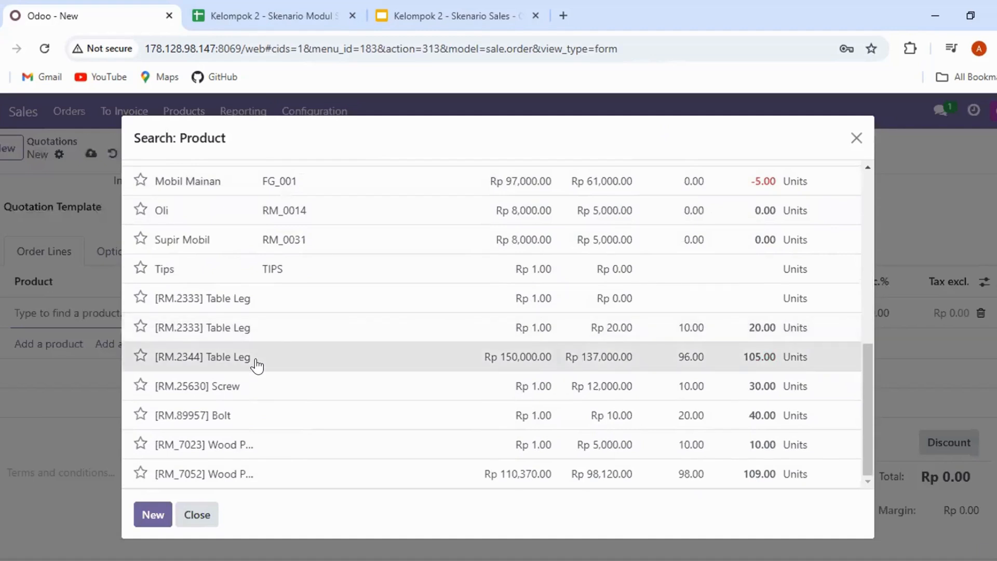
click(257, 366)
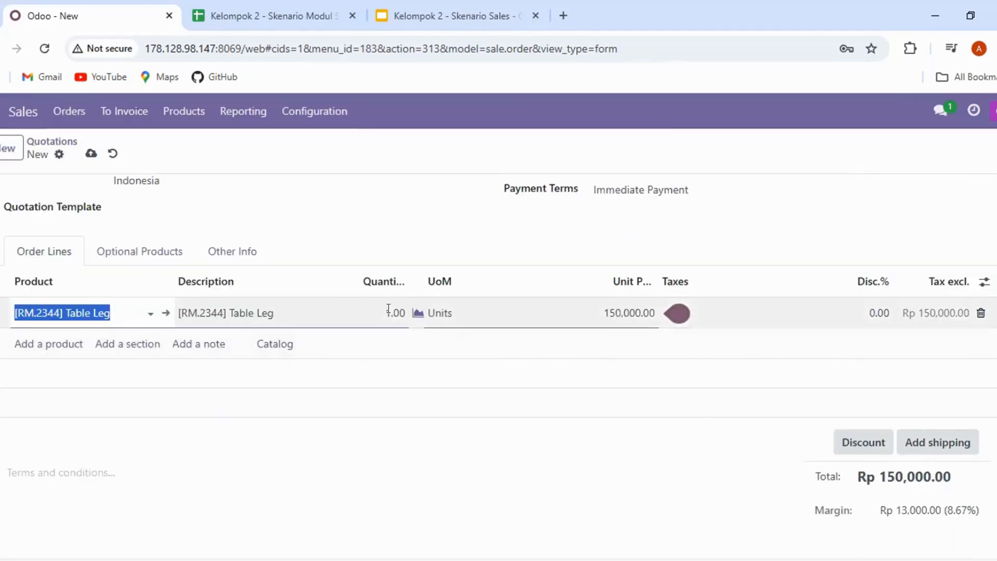
Step: Set the quantity of the Table Leg order line to 4
click(389, 309)
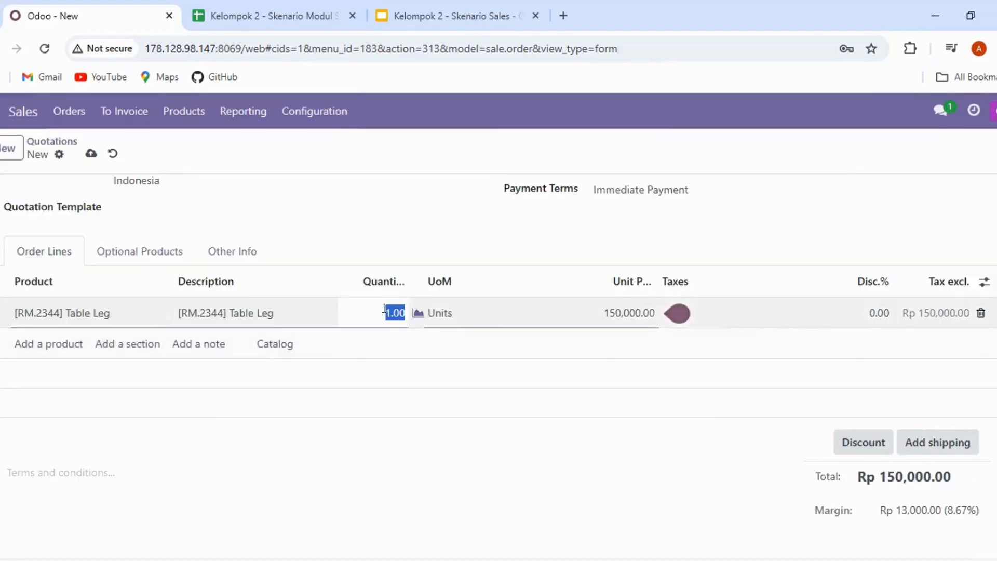
click(287, 313)
click(394, 313)
text(4)
click(174, 390)
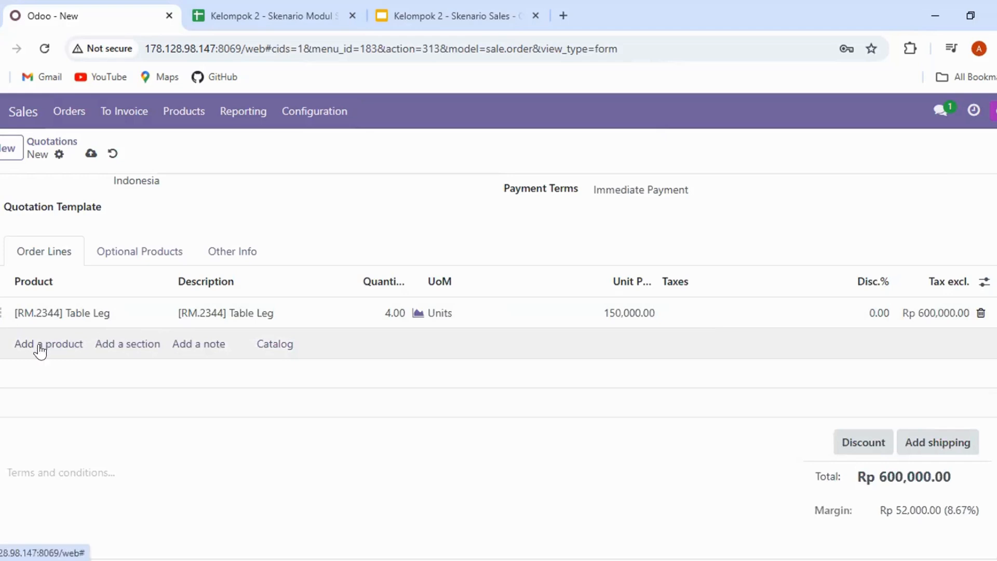
Step: Add the product [RM_7052] Wood Panel as a second order line with a quantity of 3
click(40, 344)
click(161, 343)
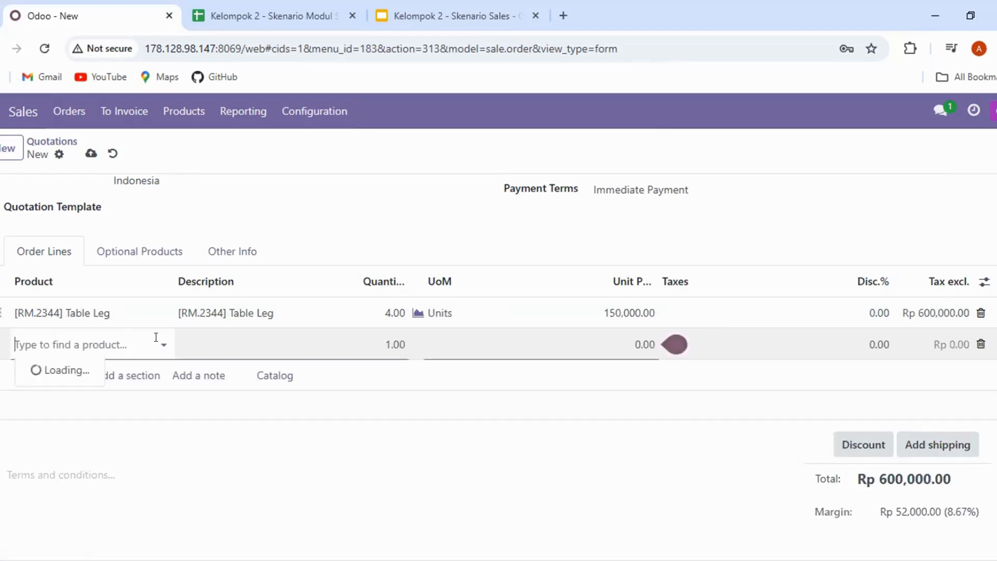
click(83, 310)
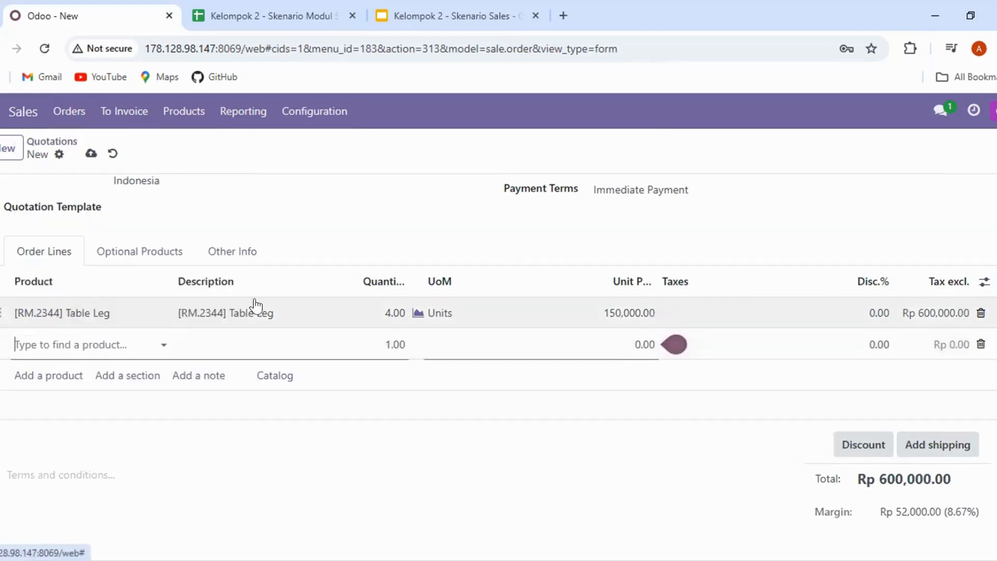
scroll(405, 333, down, 8)
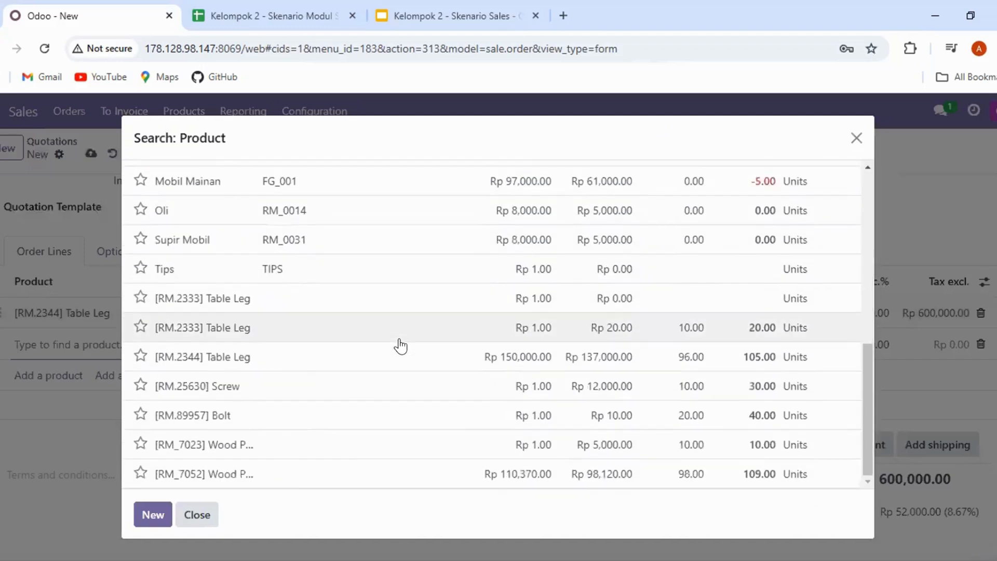
click(347, 470)
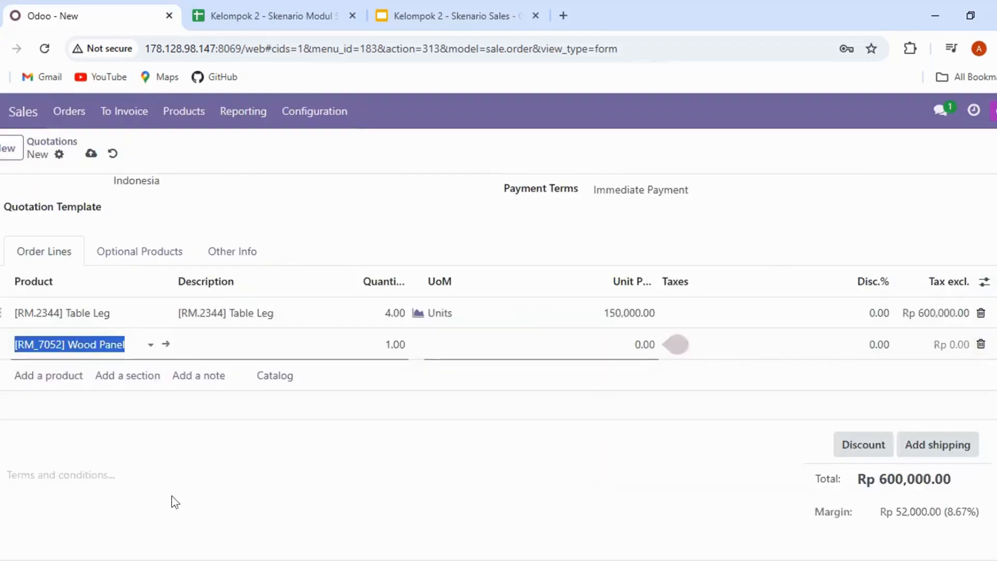
click(389, 342)
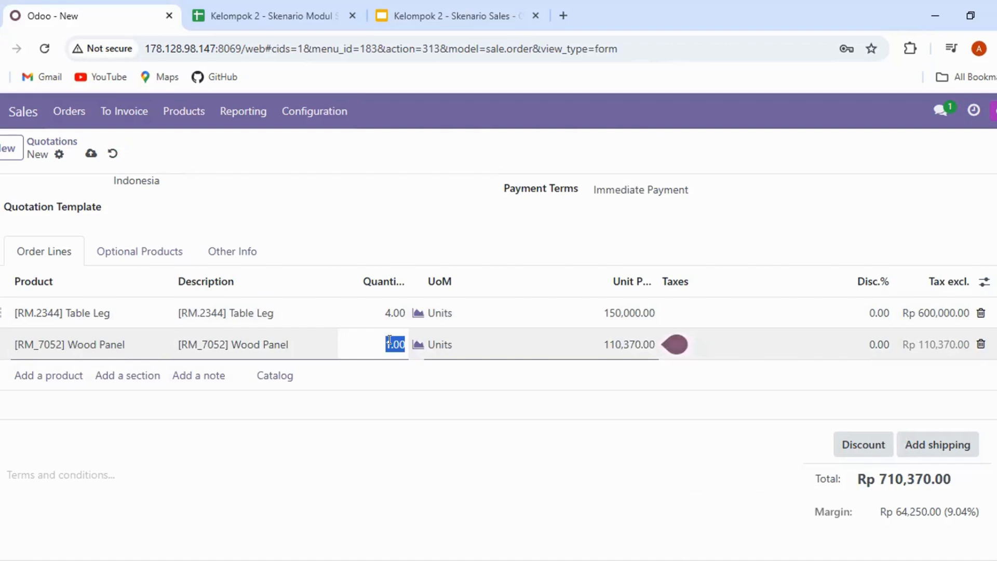
text(3)
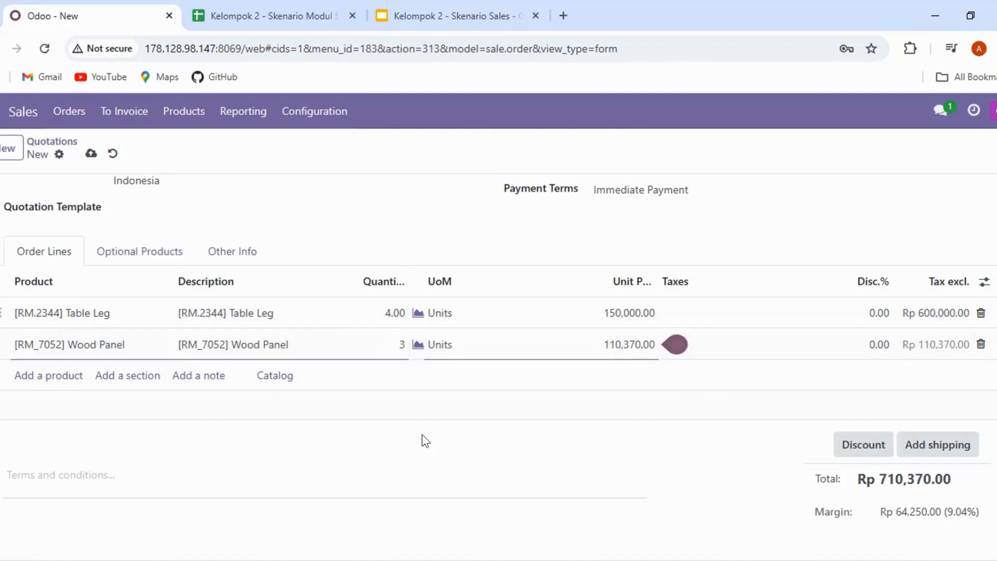
click(420, 463)
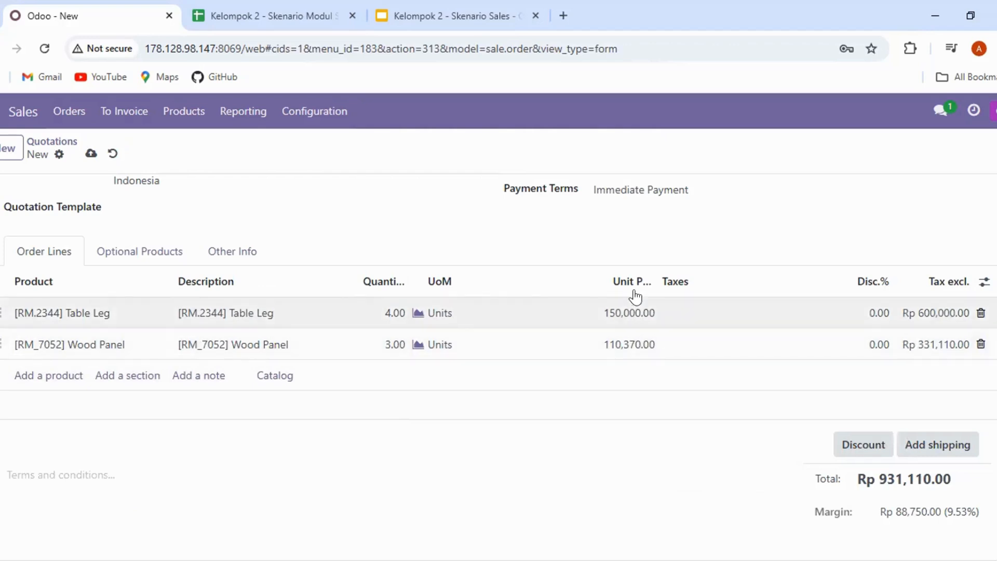
Step: Review the quotation's customer details, pricelist, payment terms, order line prices and total
scroll(633, 351, up, 2)
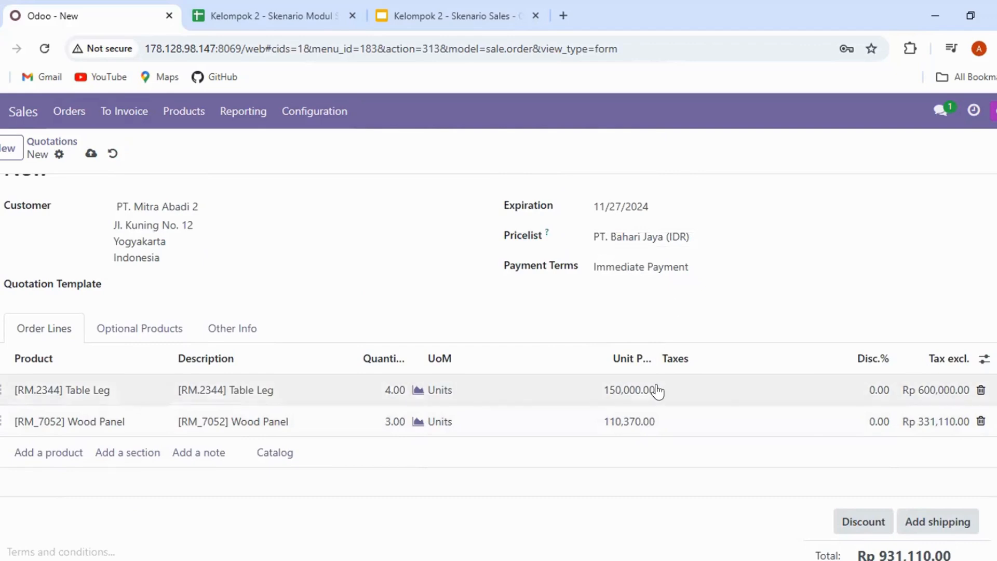
scroll(623, 431, down, 4)
scroll(674, 376, up, 3)
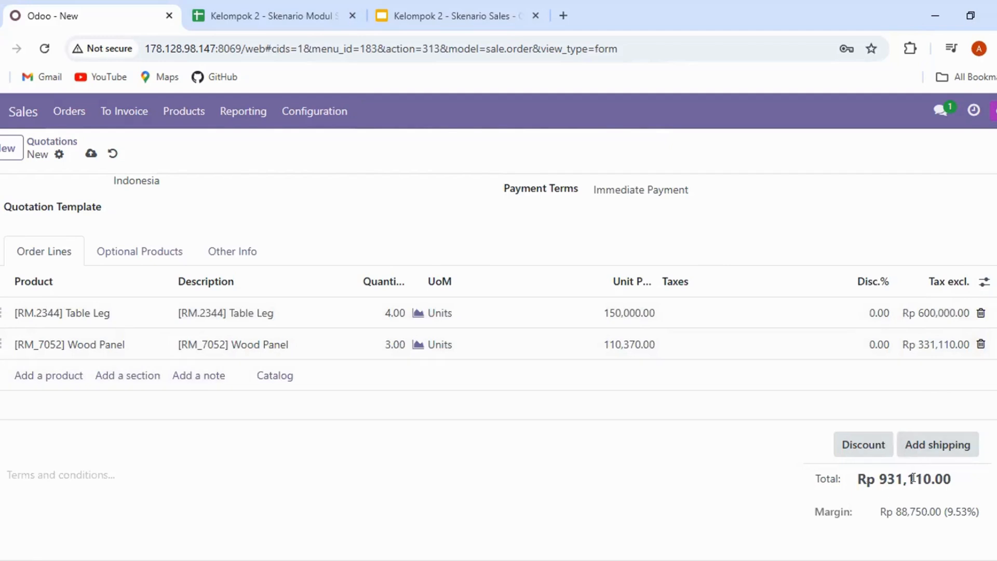
scroll(779, 456, down, 3)
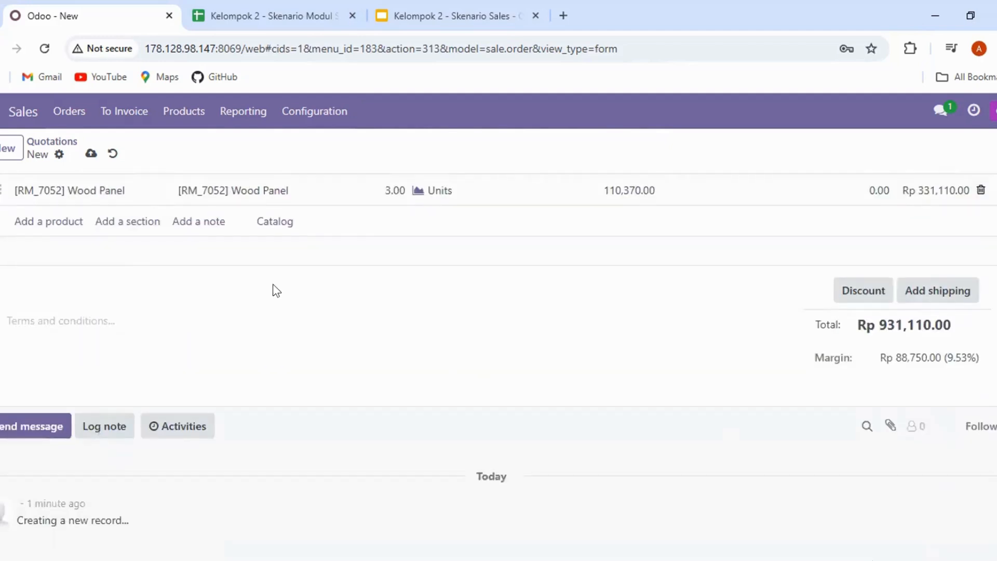
scroll(274, 290, up, 5)
scroll(298, 342, up, 2)
scroll(305, 352, down, 3)
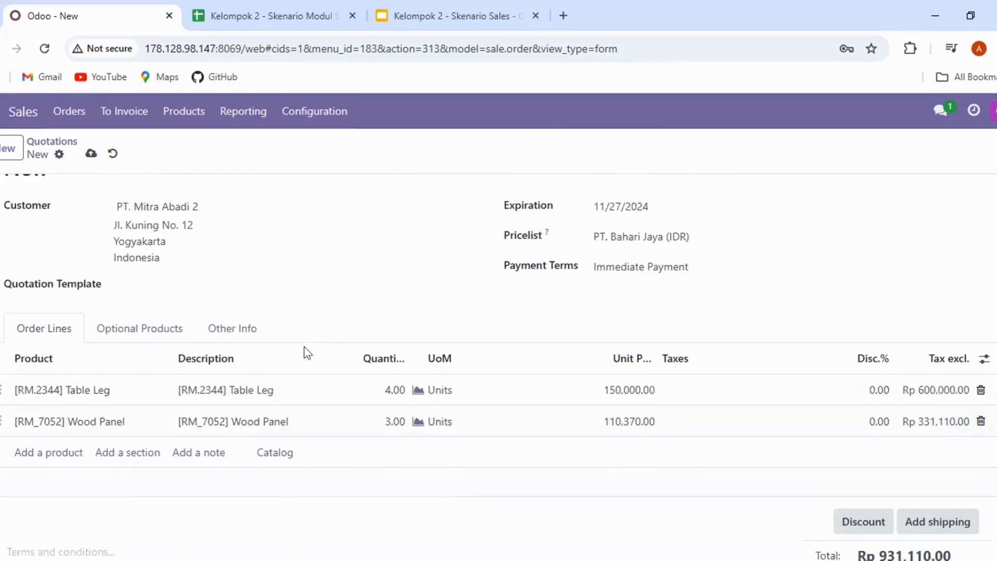
scroll(311, 348, up, 3)
scroll(527, 347, down, 6)
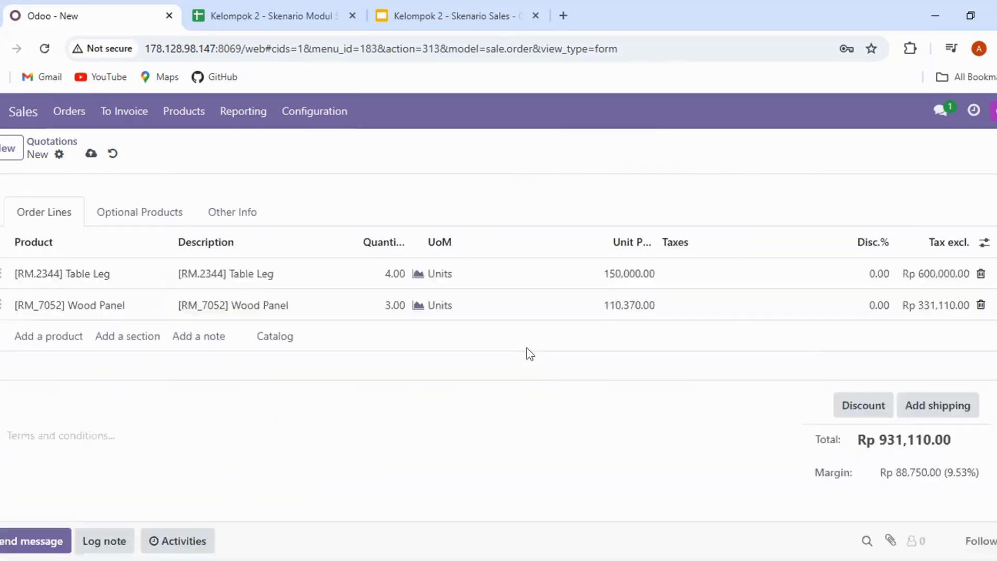
scroll(728, 382, up, 6)
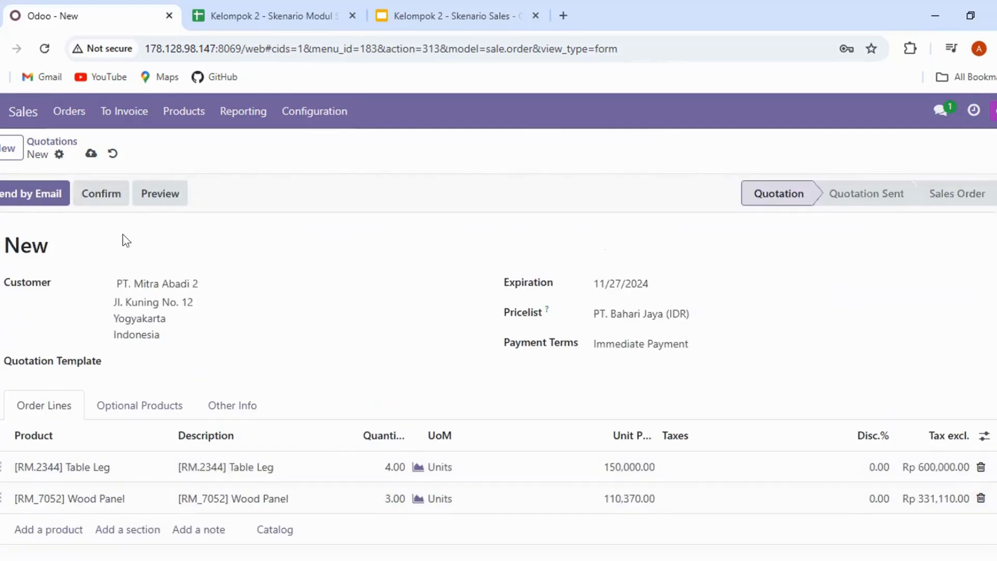
Step: Prepare the quotation email to PT. Mitra Abadi 2, check its message and PDF attachment, and try to send it
click(32, 195)
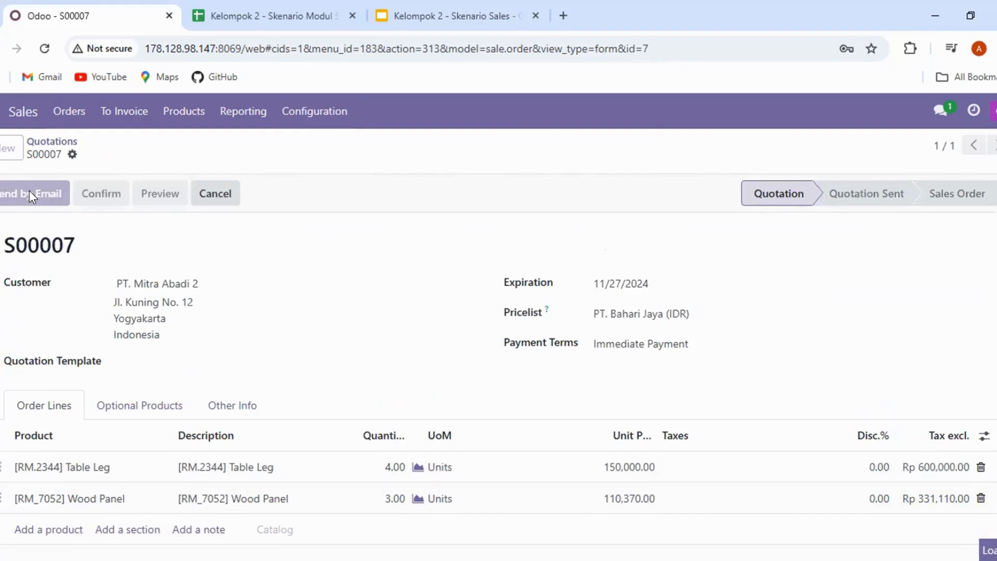
scroll(557, 316, down, 3)
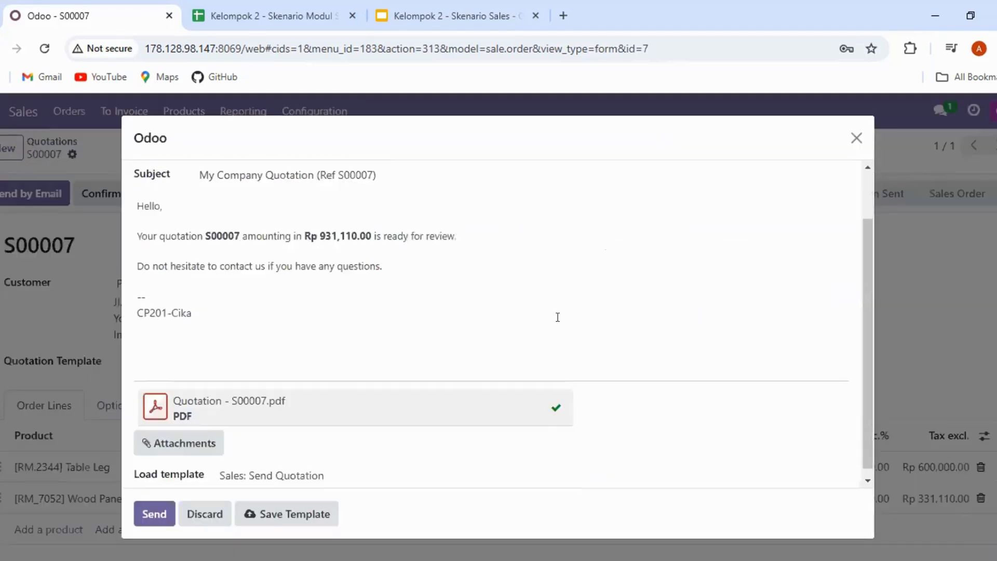
scroll(536, 331, up, 2)
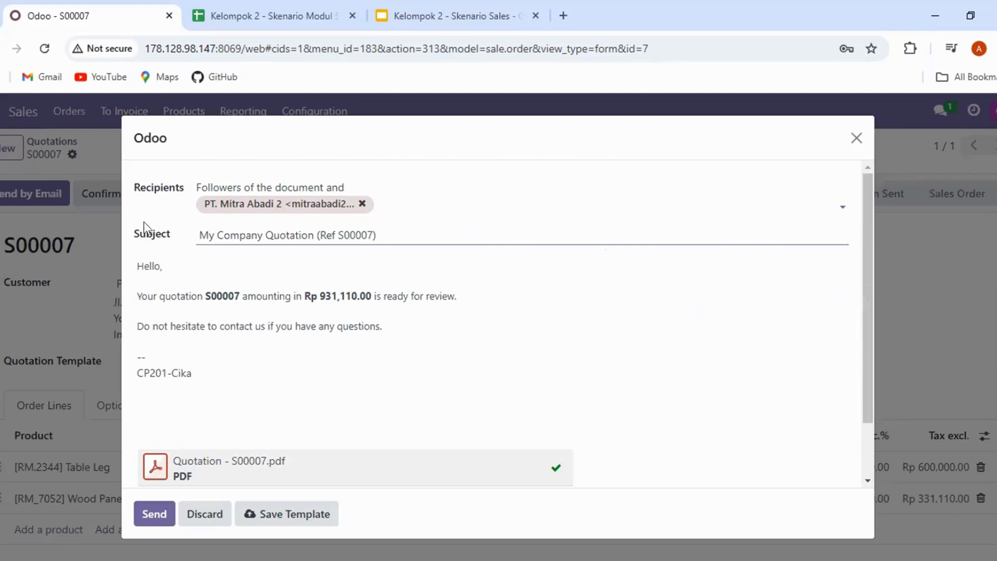
click(316, 396)
scroll(287, 344, down, 2)
scroll(260, 317, up, 2)
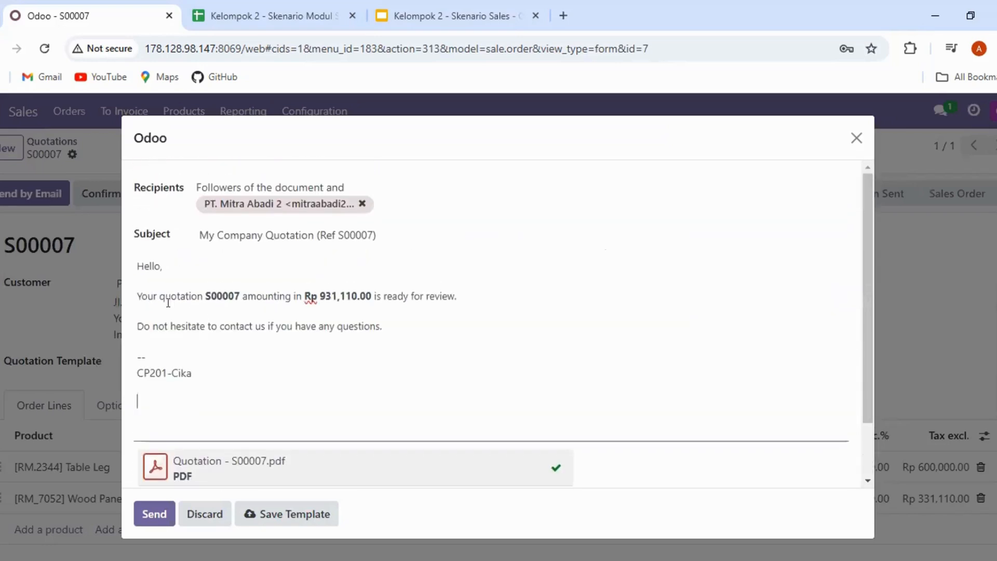
scroll(394, 397, down, 2)
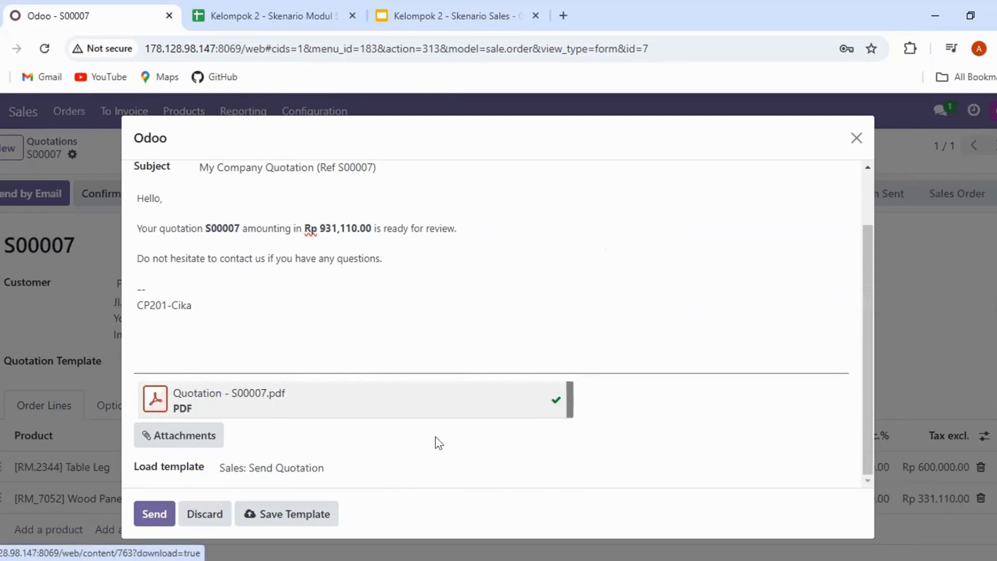
click(158, 511)
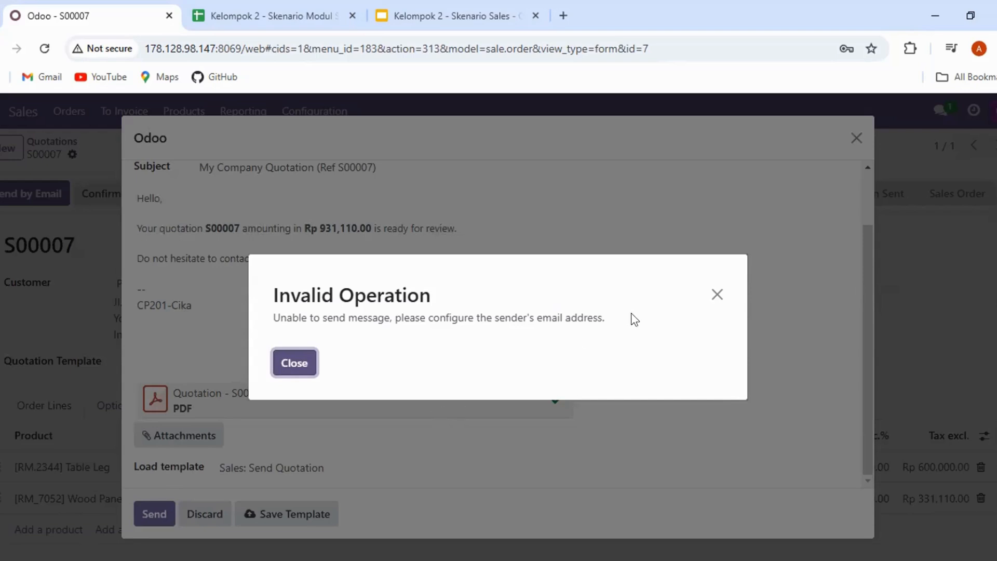
click(279, 364)
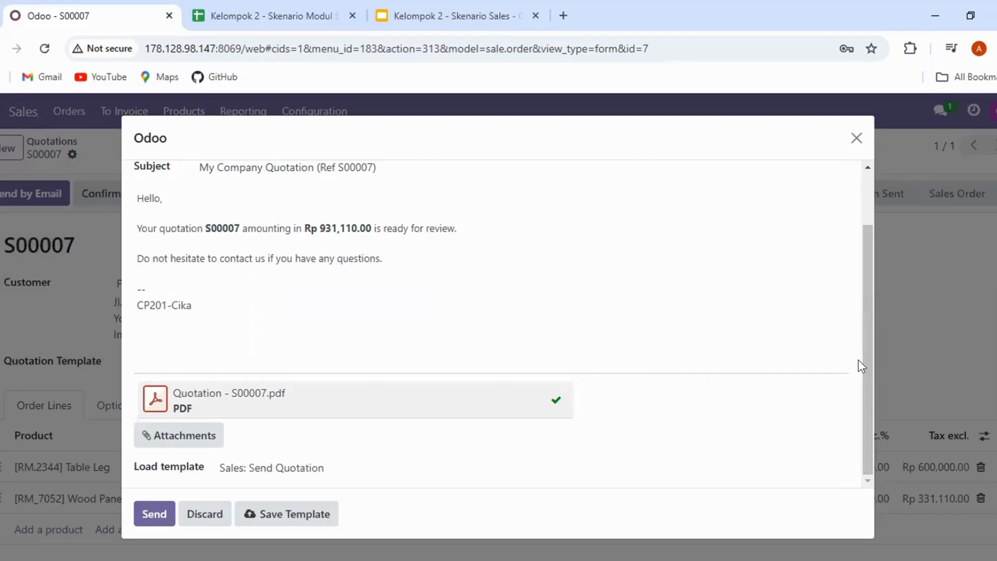
Step: Review the quotation email's recipient, message, PDF attachment and template, and close it without sending
scroll(868, 373, up, 1)
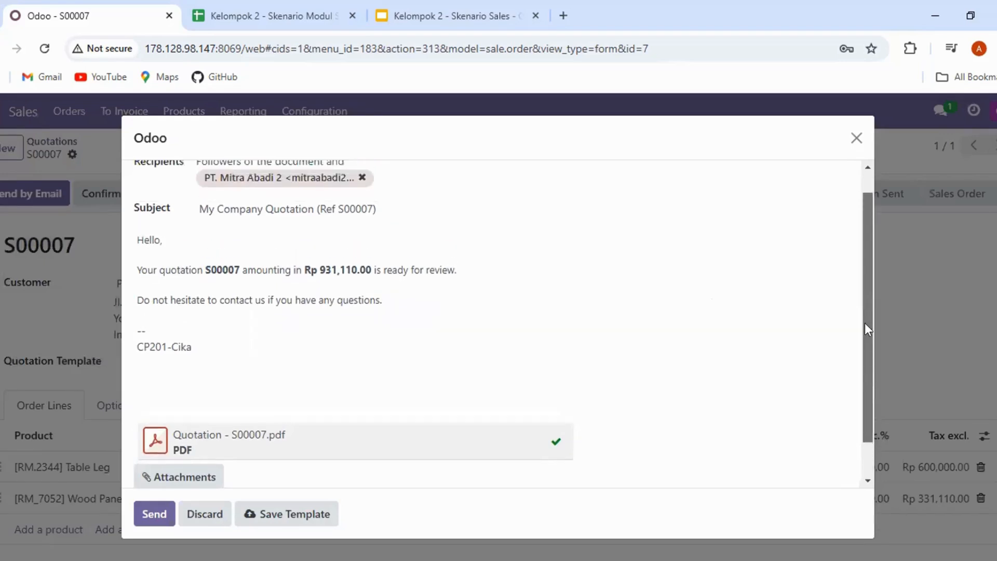
scroll(862, 311, up, 1)
scroll(875, 313, down, 2)
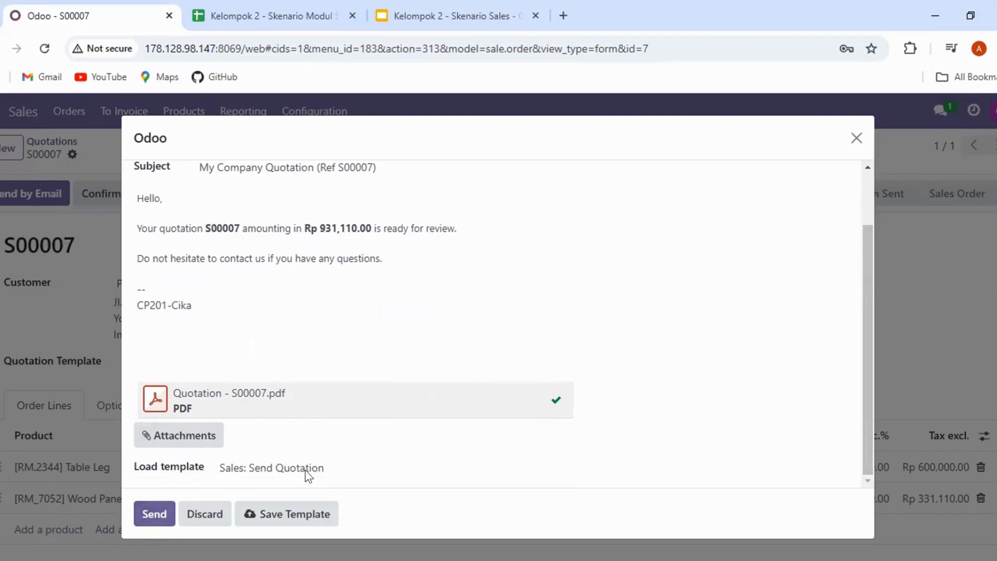
click(856, 138)
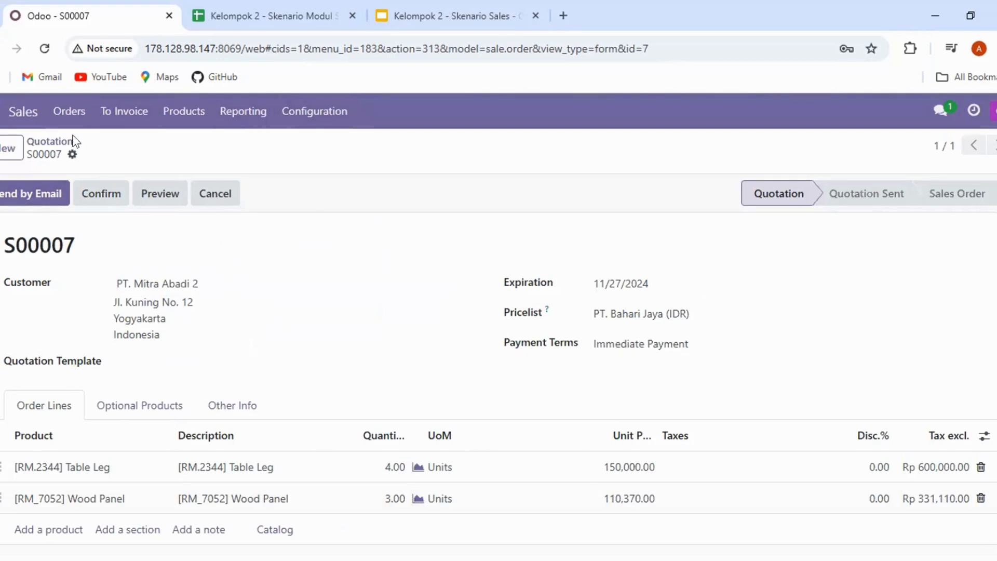
Step: Leave the quotation and open the order 1 channel in Discuss
click(30, 117)
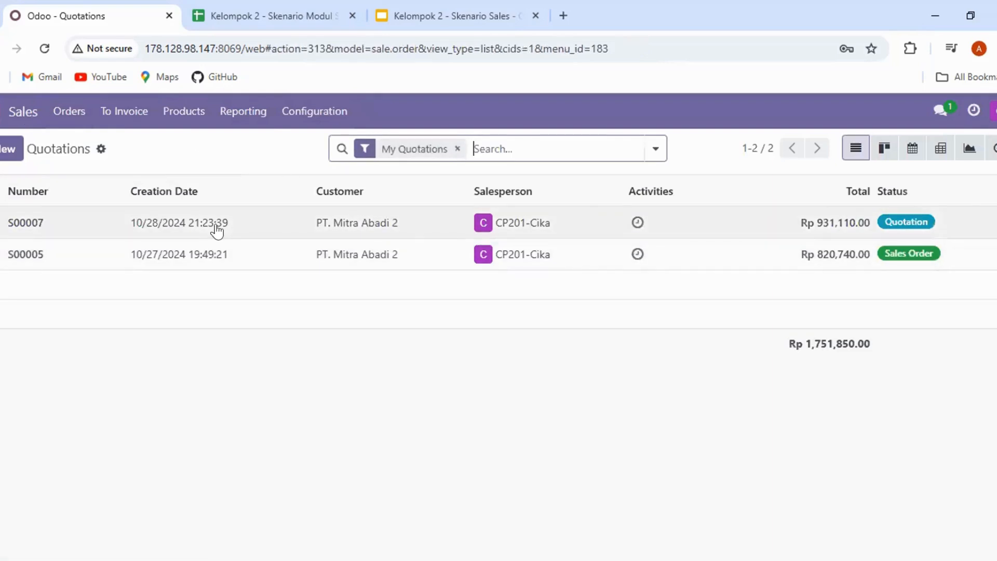
click(6, 117)
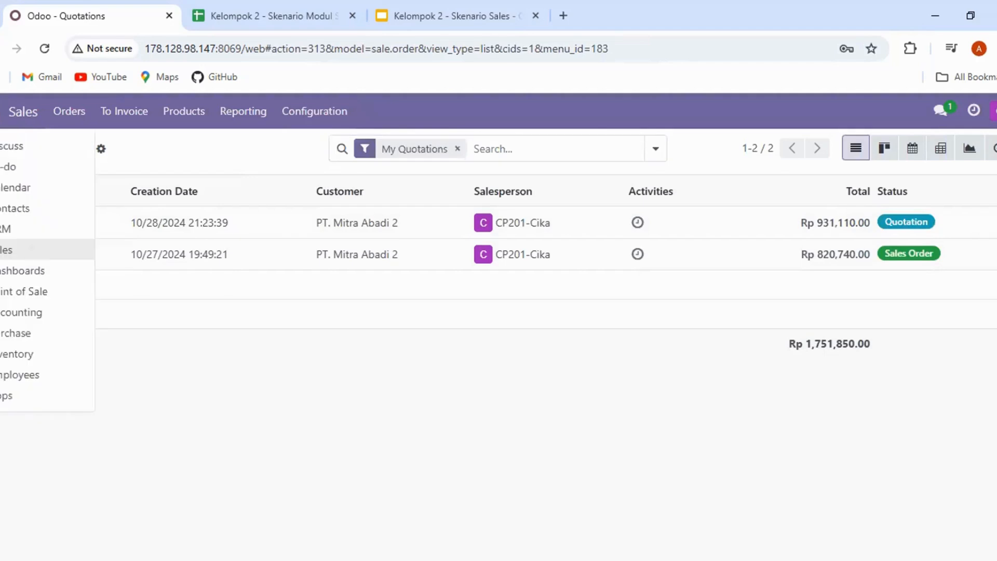
click(9, 146)
click(78, 358)
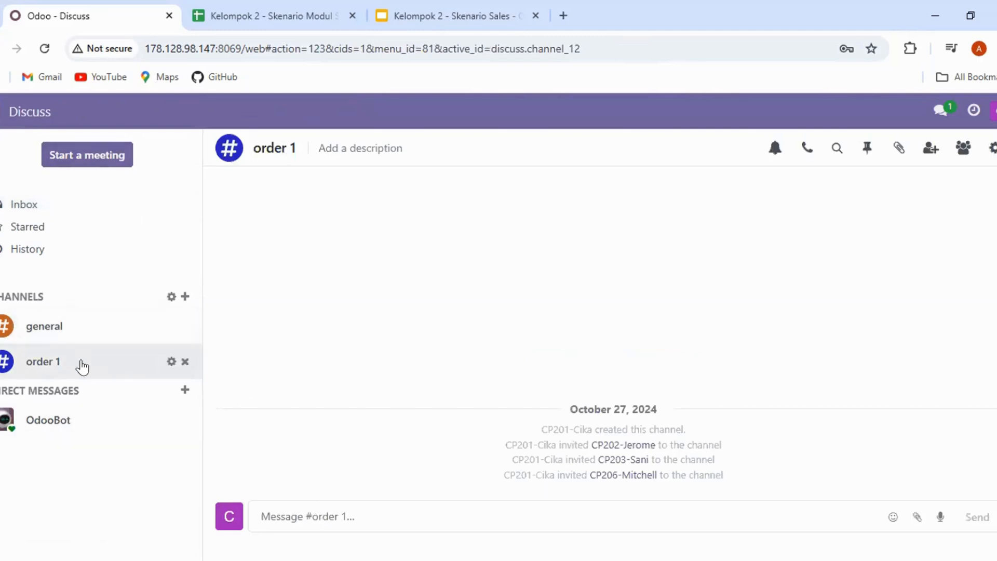
Step: Mention the CP202 user in the order 1 channel and send "mohon confirm quotation yang telah saya buat, terimakasih"
click(16, 122)
text(@)
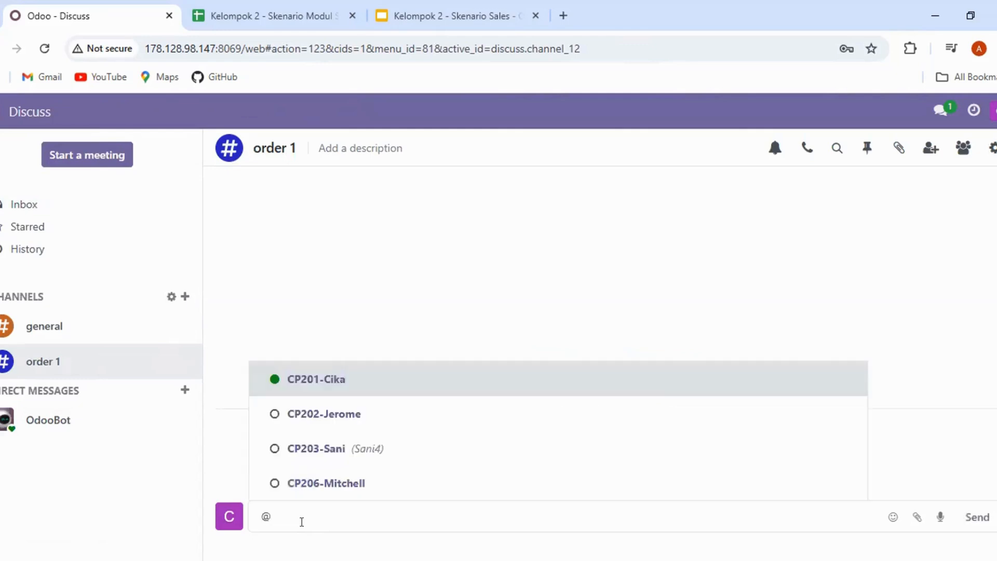
click(360, 427)
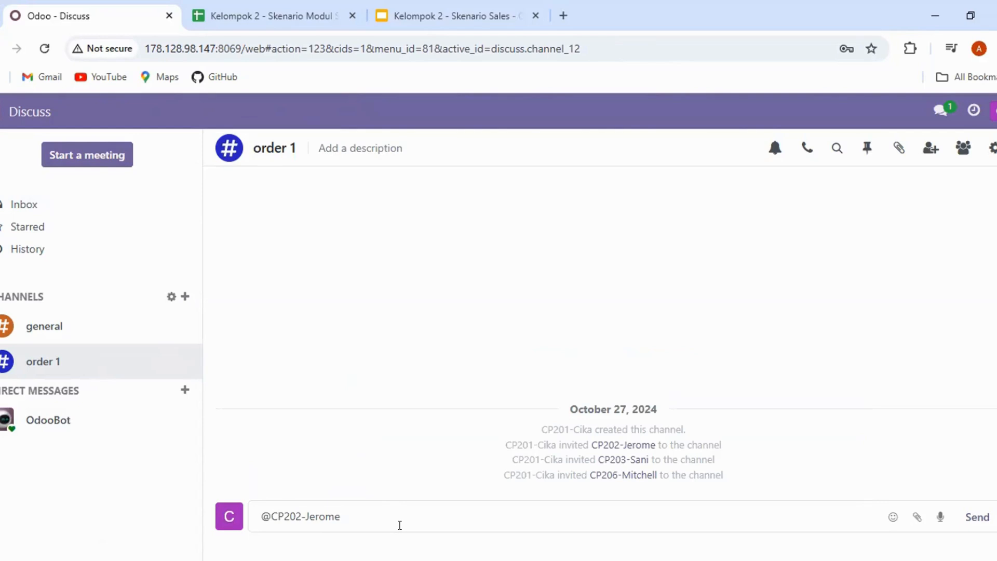
text(mohon )
text(cor)
text(nfirm)
text( quotatio)
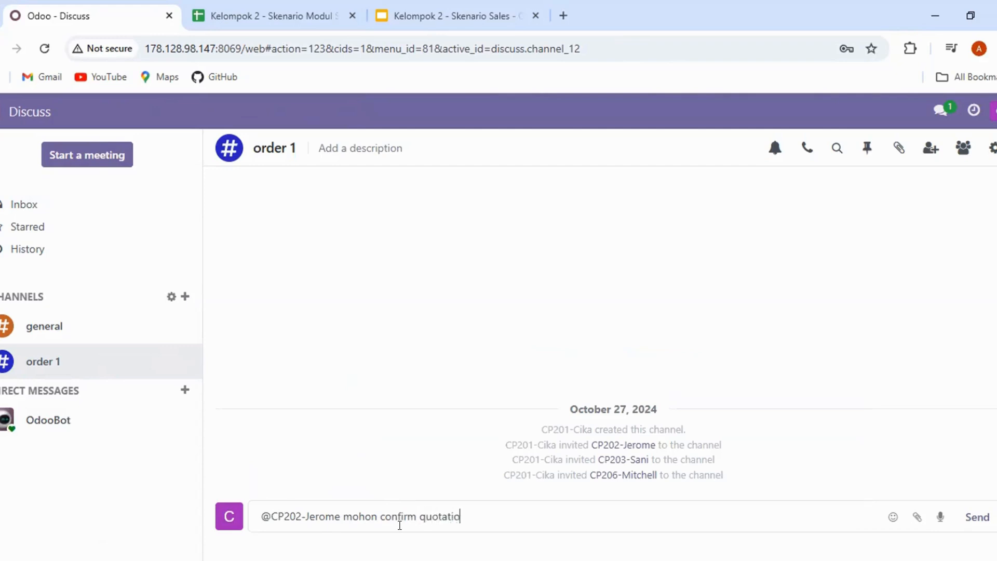
text(n yang telah saya bu)
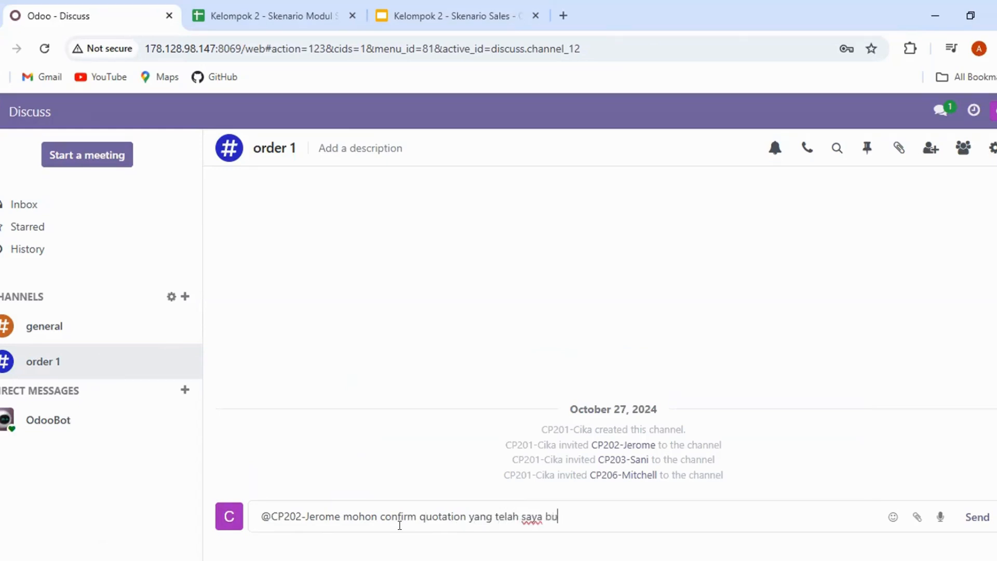
text(at, terimakasih)
click(982, 517)
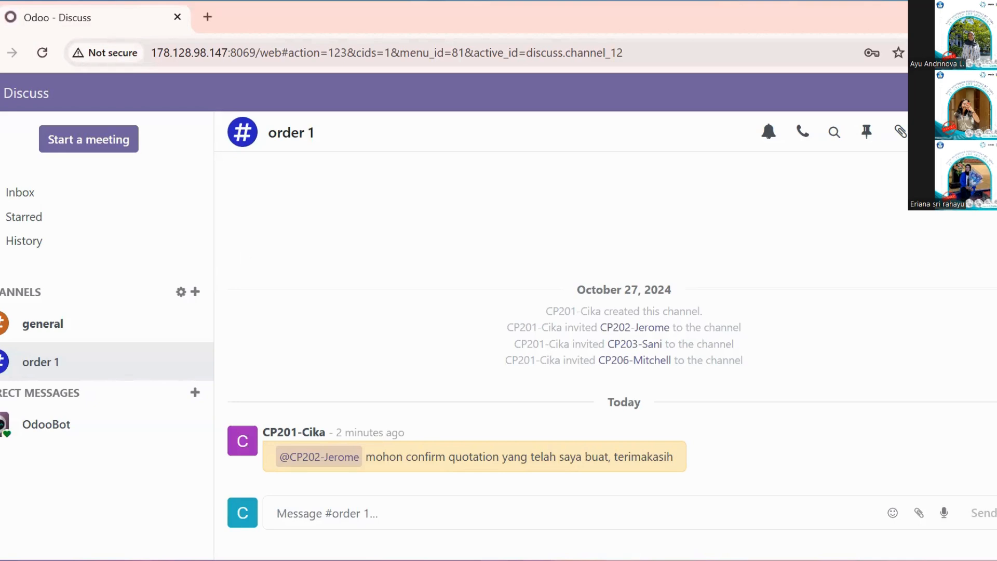
Step: In Sales, remove the My Quotations filter, and open and confirm PT. Mitra Abadi 2's pending quotation
click(46, 244)
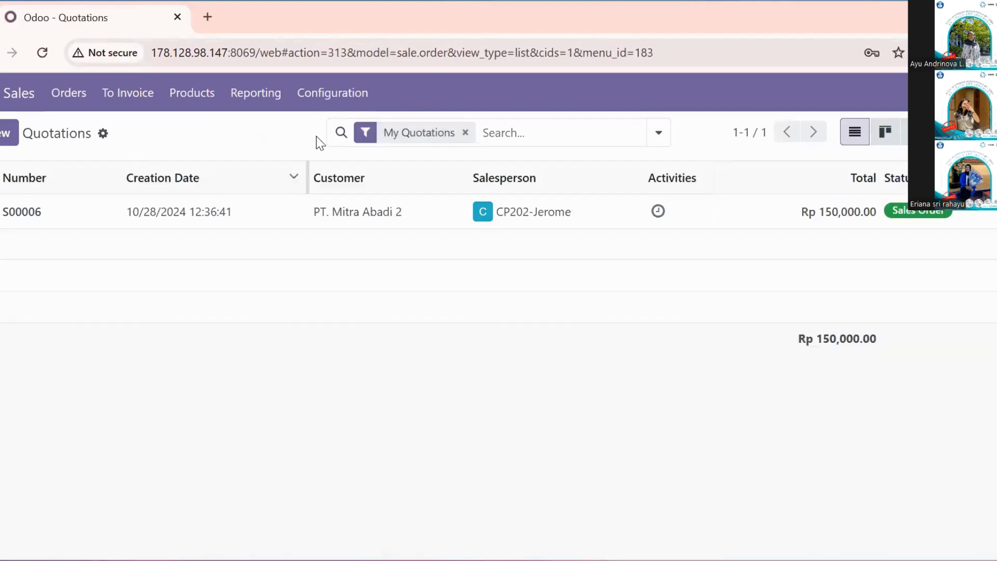
click(465, 133)
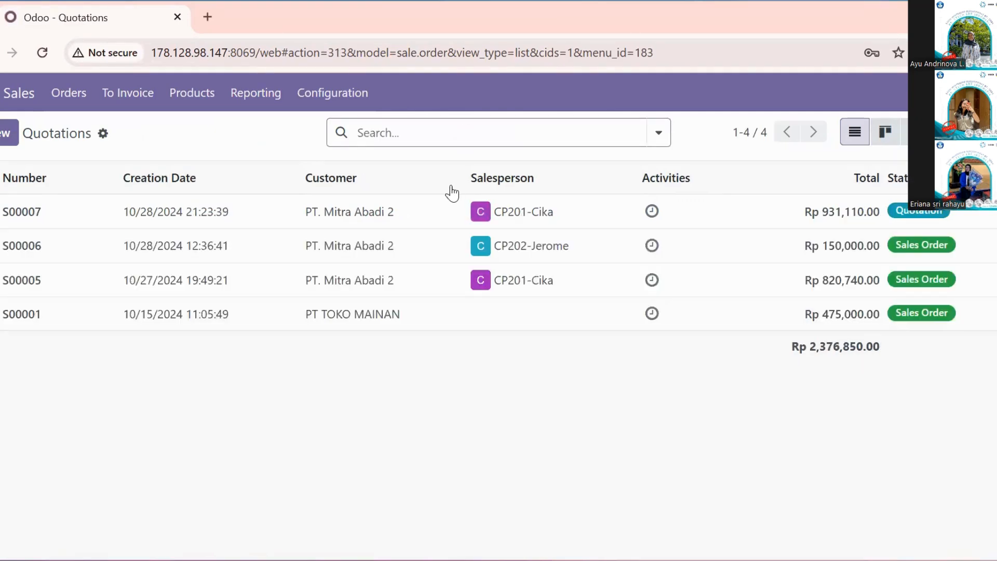
click(373, 216)
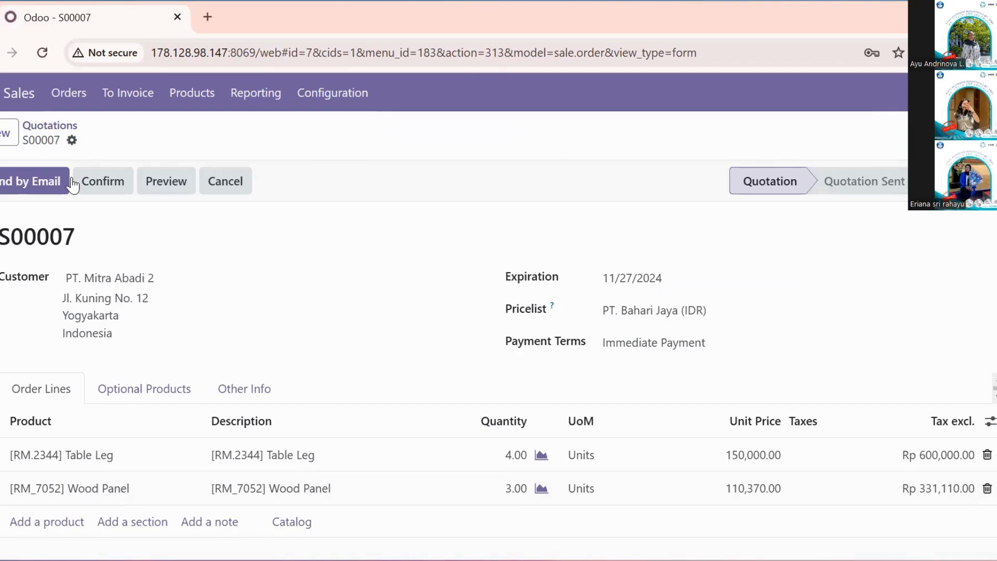
click(110, 188)
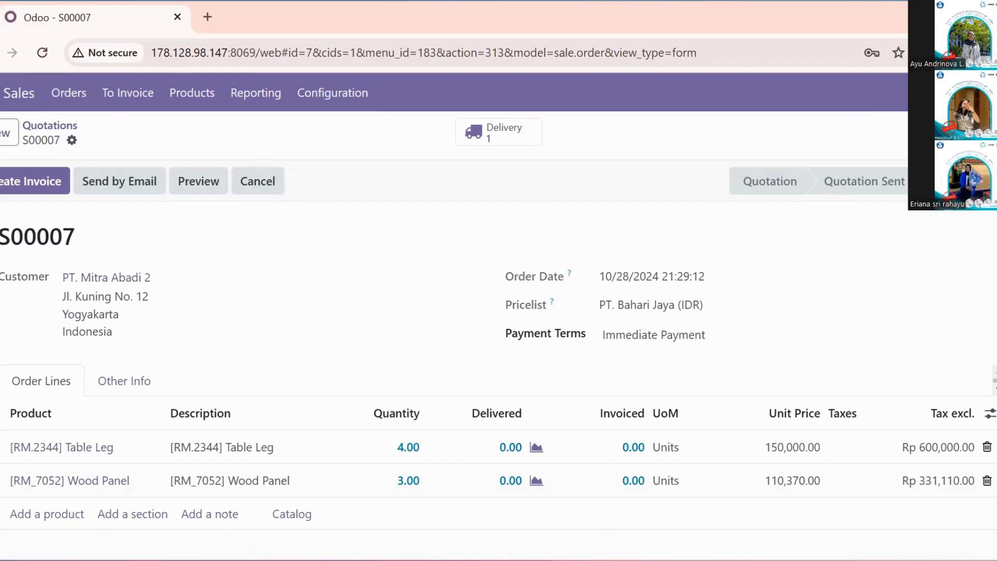
Step: Return to the order 1 channel in Discuss and begin a message mentioning the CP203 user
click(0, 93)
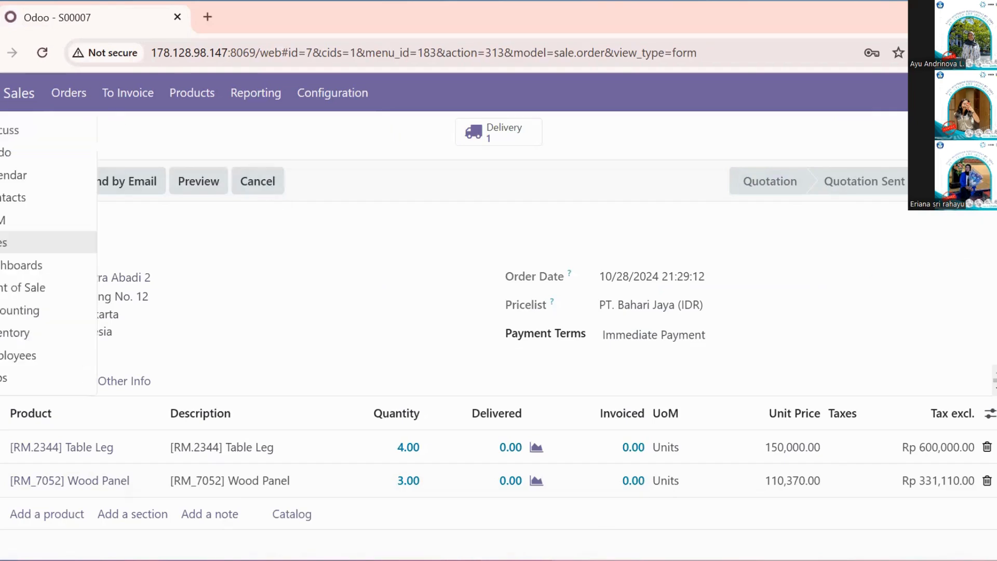
click(7, 130)
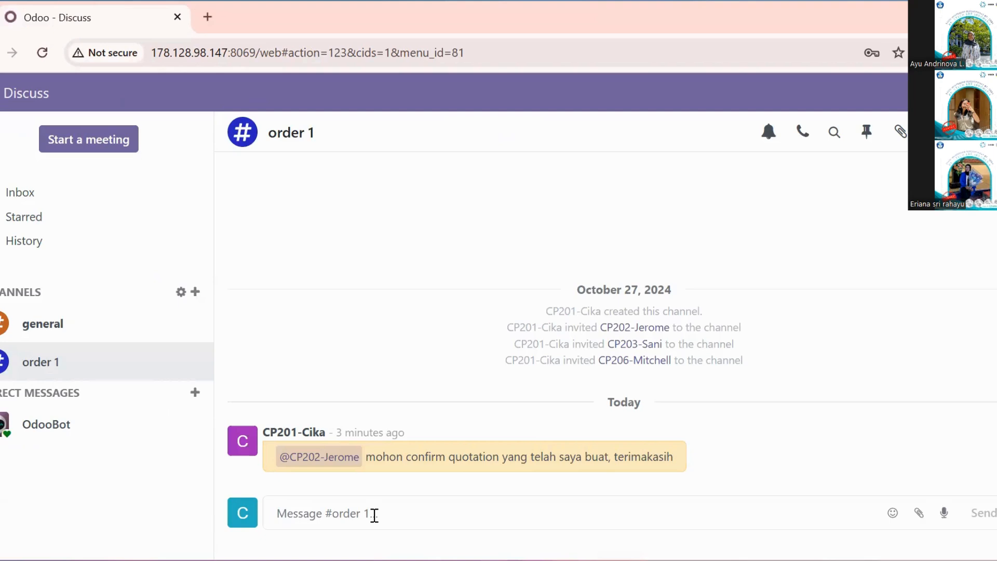
text(2)
key(BackSpace)
text(@)
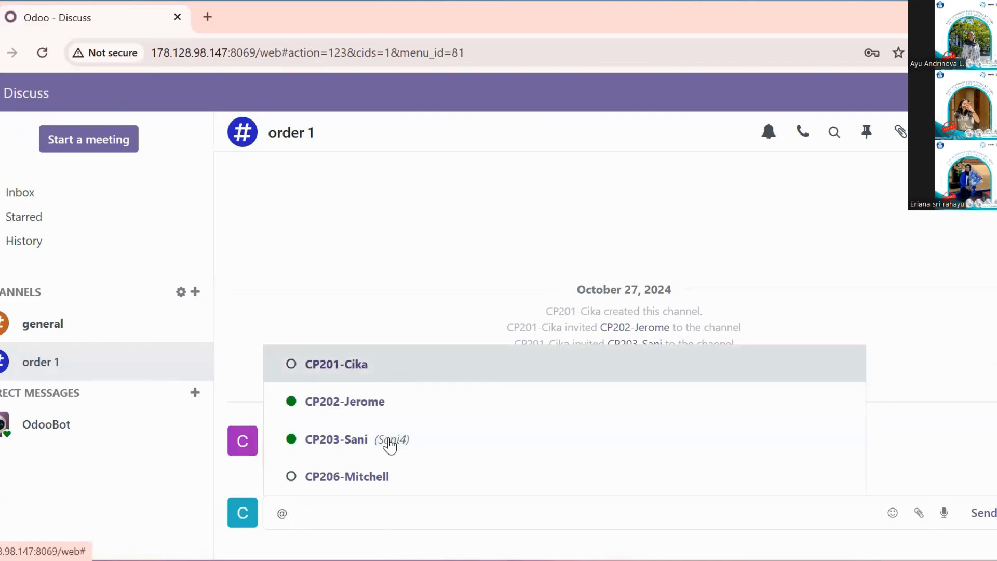
click(389, 441)
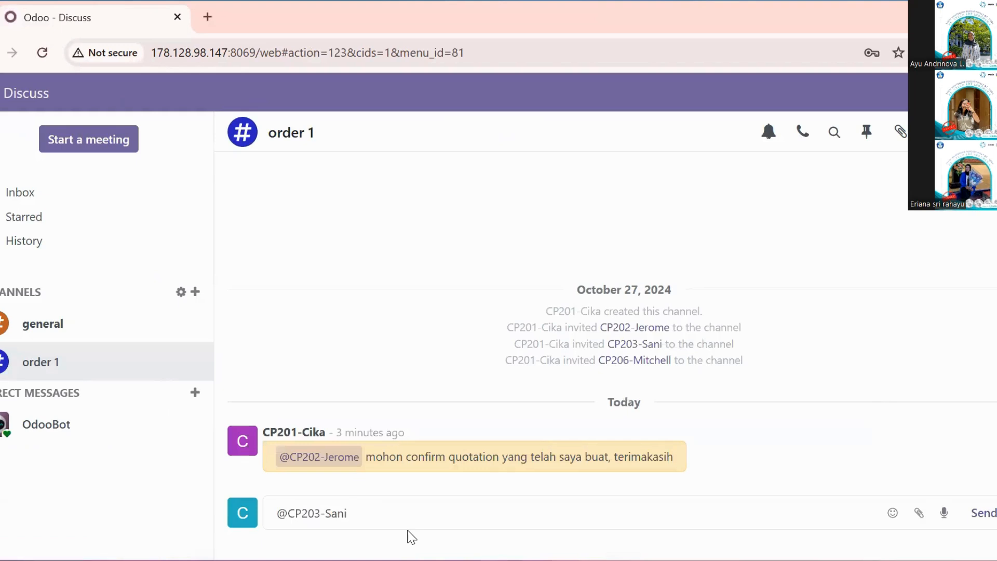
Step: Complete the message with "mohon validate quotation tersebut." and send it
text(mo)
text(h)
text(on)
text( co)
key(BackSpace)
key(BackSpace)
text(validate)
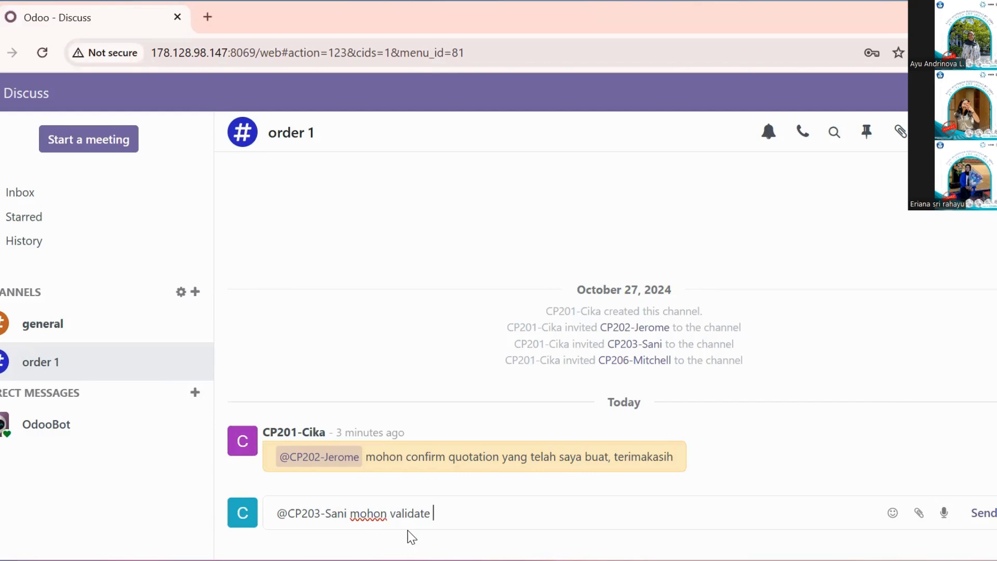
text( quotation terseb)
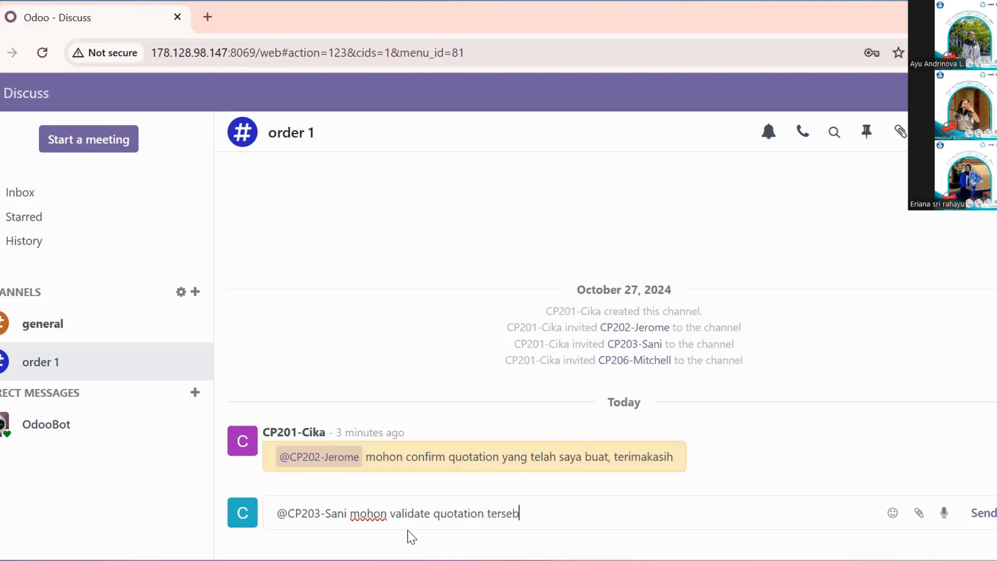
text(ut.)
key(Return)
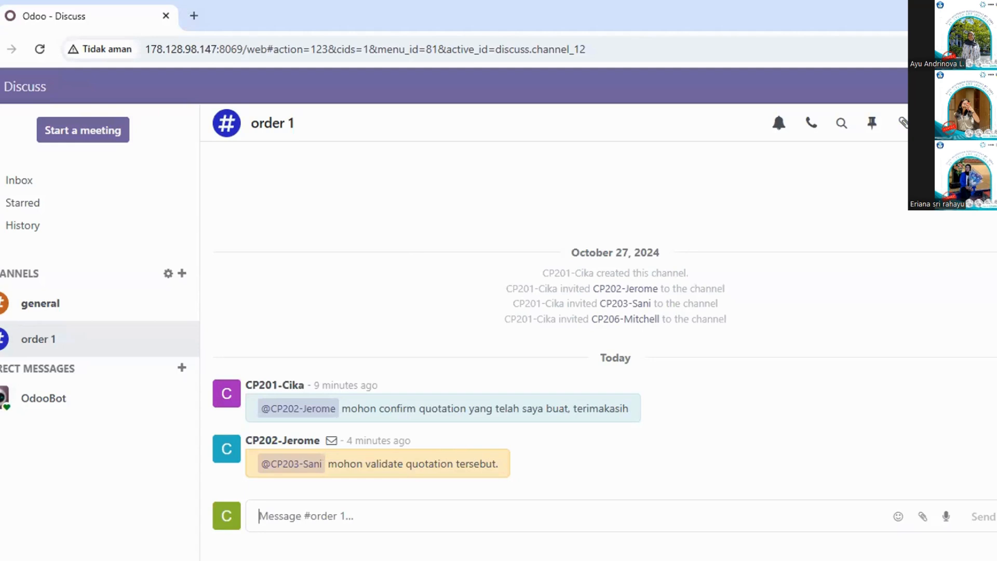
Step: In Inventory, validate My Company's delivery order for PT. Mitra Abadi 2's newly confirmed sale, and return to the overview
click(0, 86)
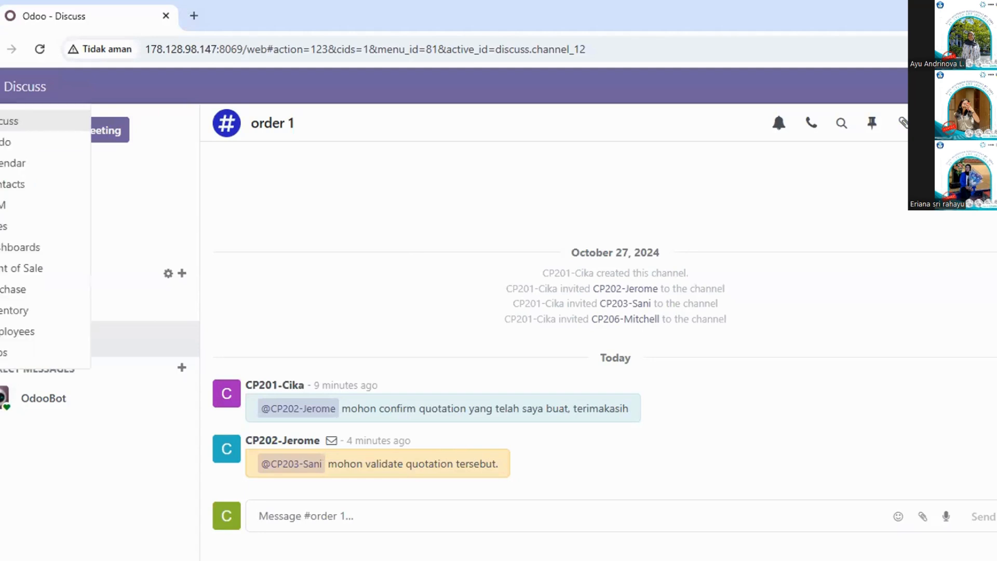
click(20, 304)
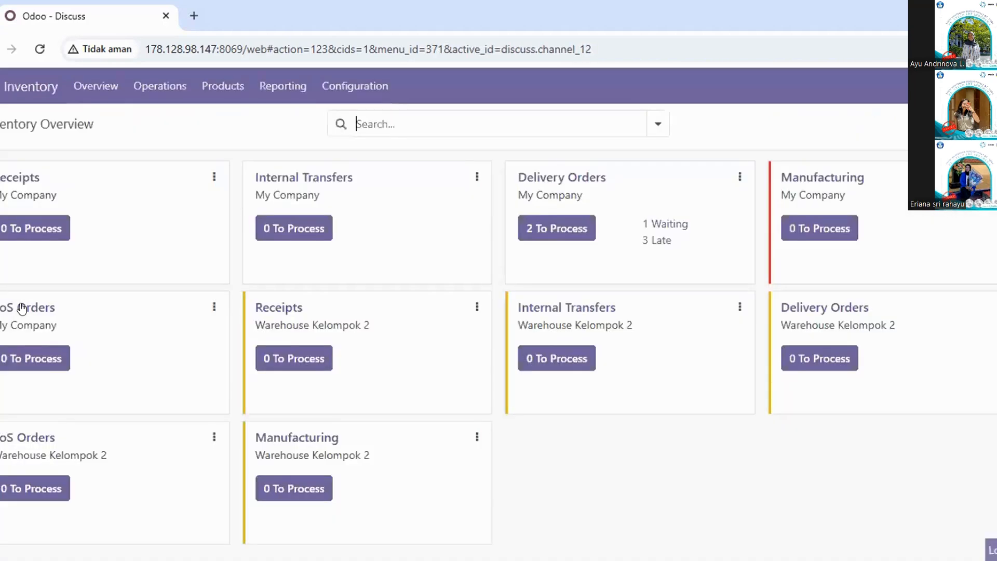
click(571, 181)
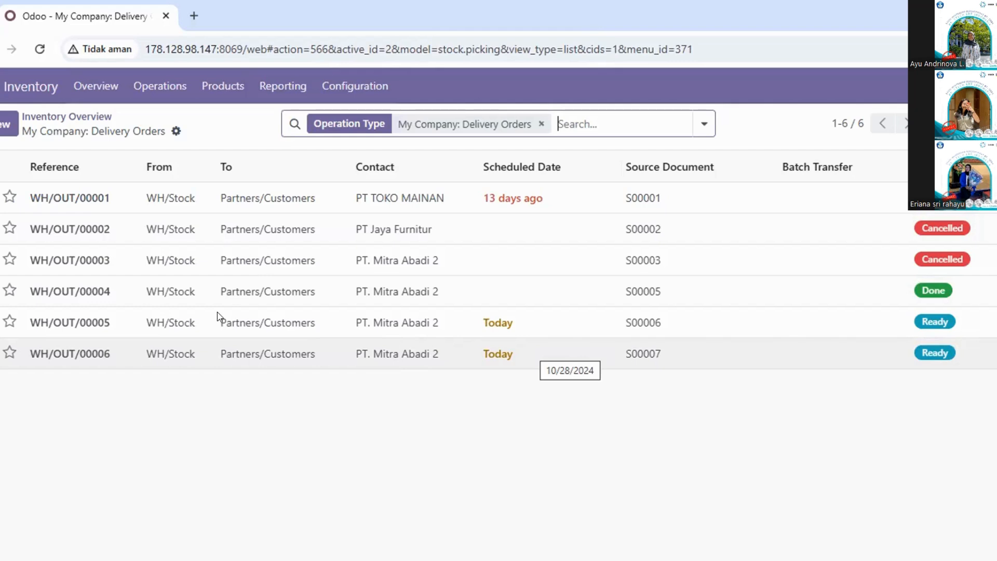
click(221, 353)
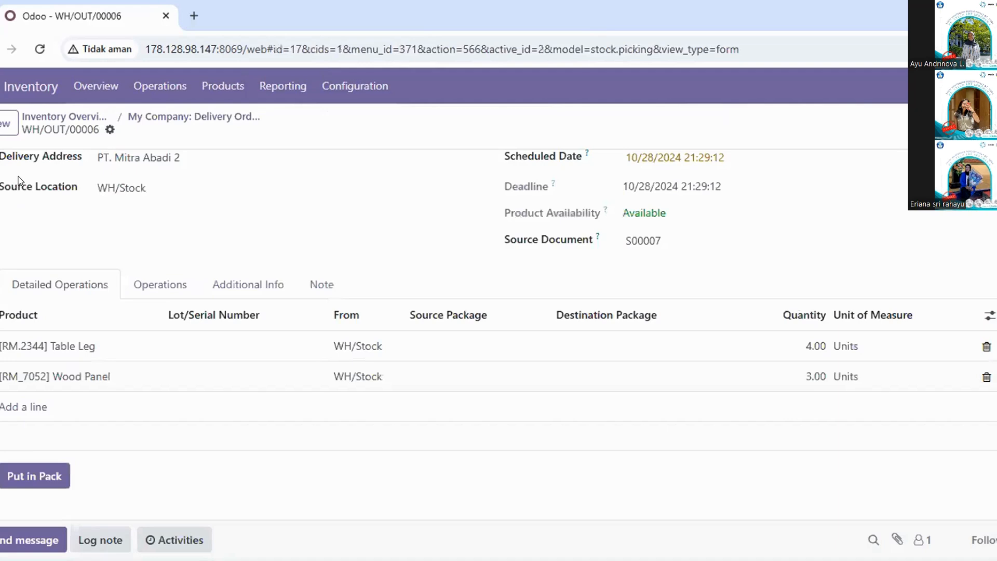
scroll(18, 181, up, 2)
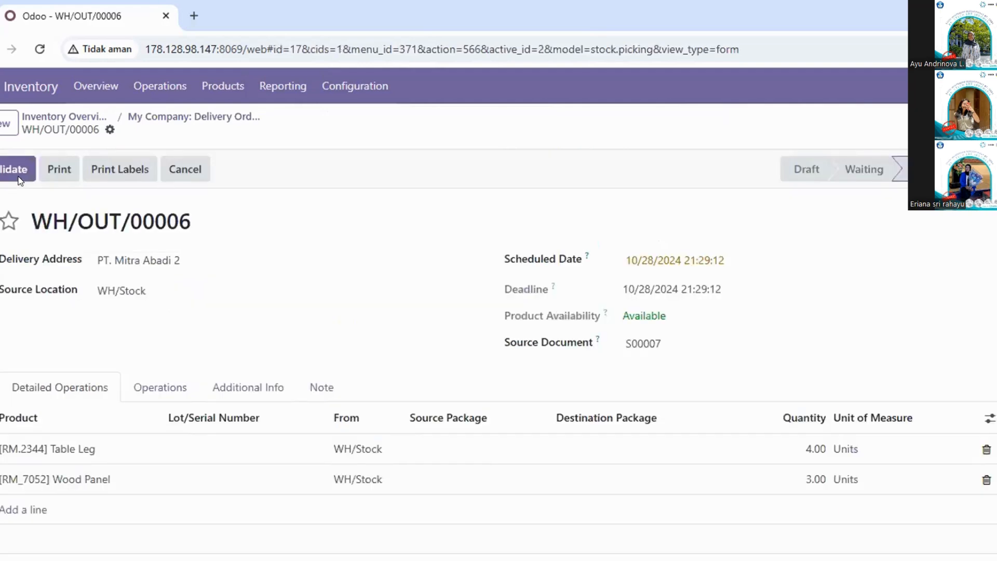
click(19, 179)
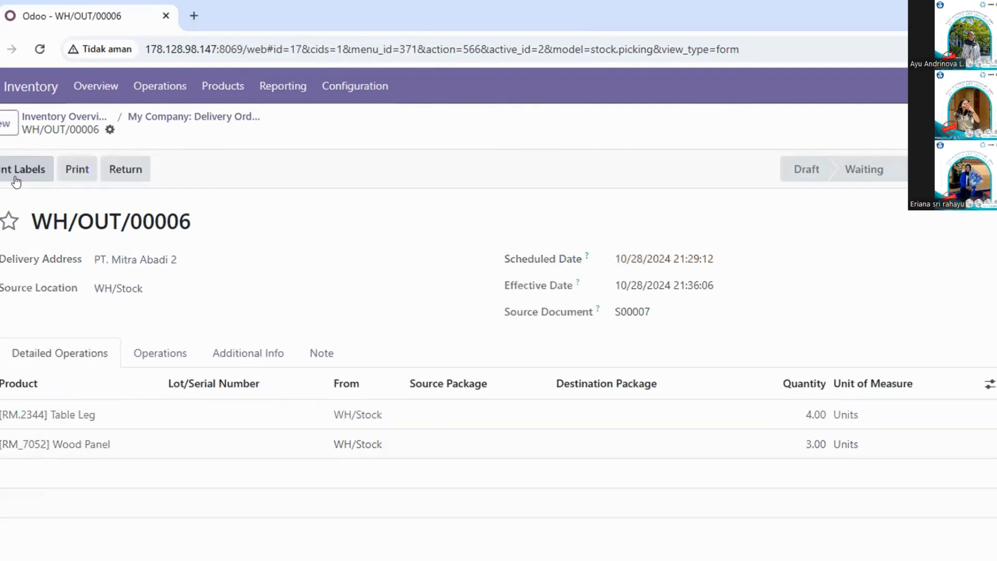
click(60, 117)
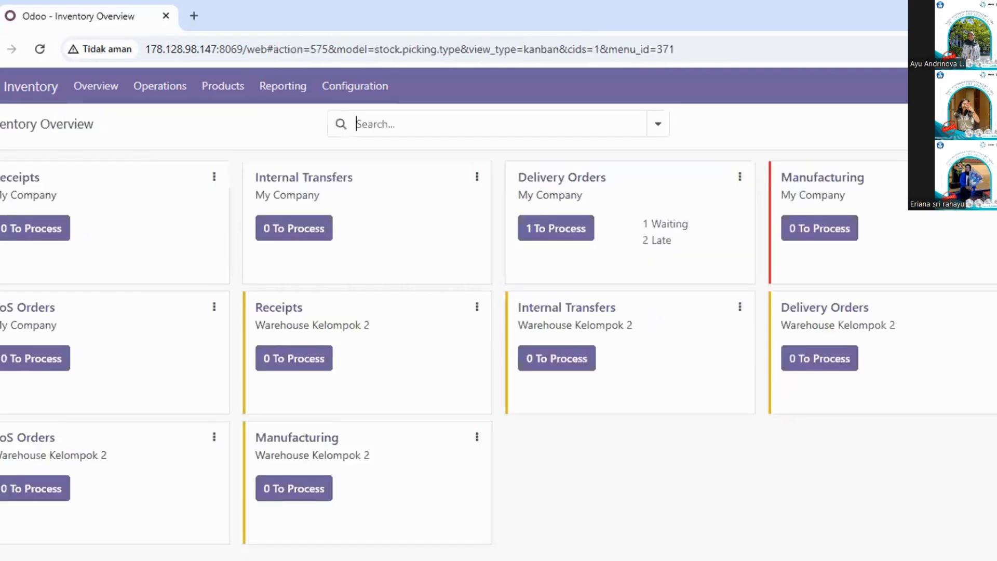
Step: Return to the order 1 channel in Discuss and begin a message mentioning the CP202 user
click(22, 98)
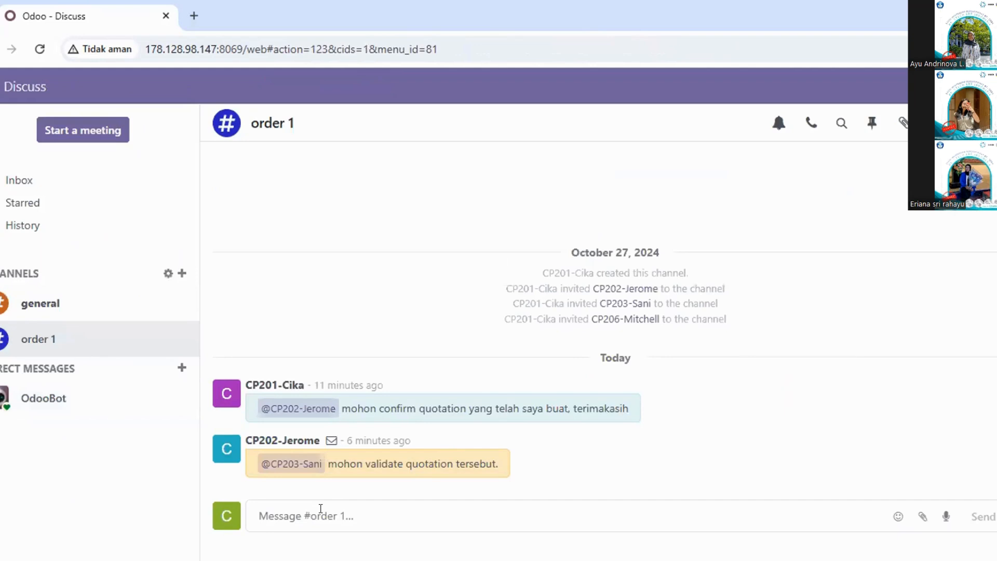
text(@)
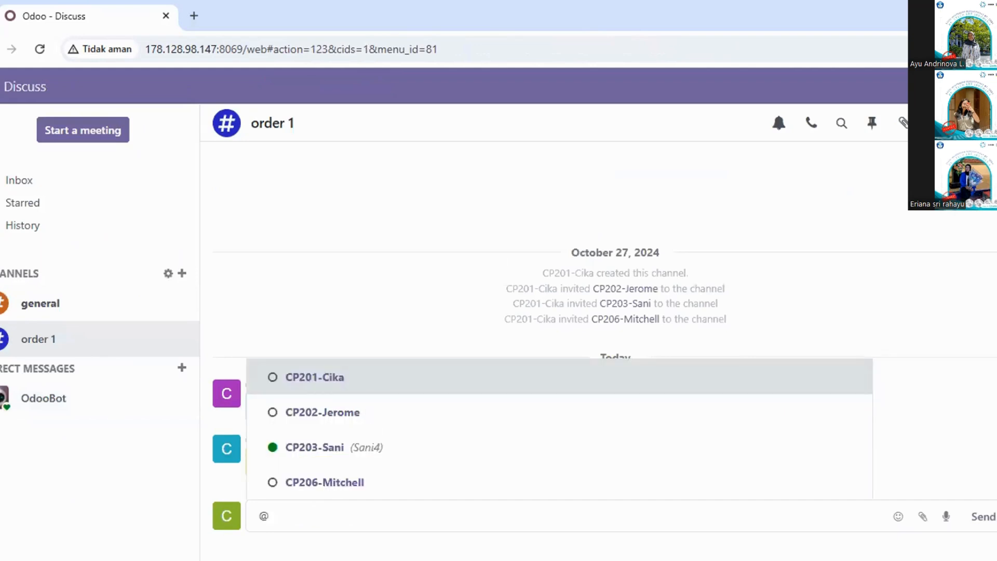
key(Down)
key(Return)
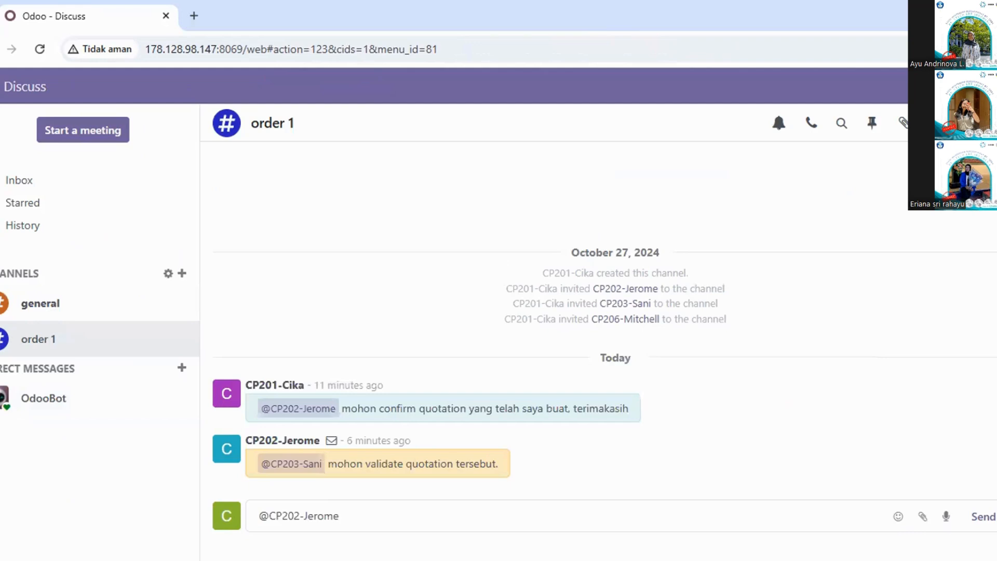
Step: Complete the message with "saya sudah memmvalidate quantition dengan kode", the sales order number, and "bahwa barang tersbut available di gudang", and send it
text(saya sudah memmvalidate qu)
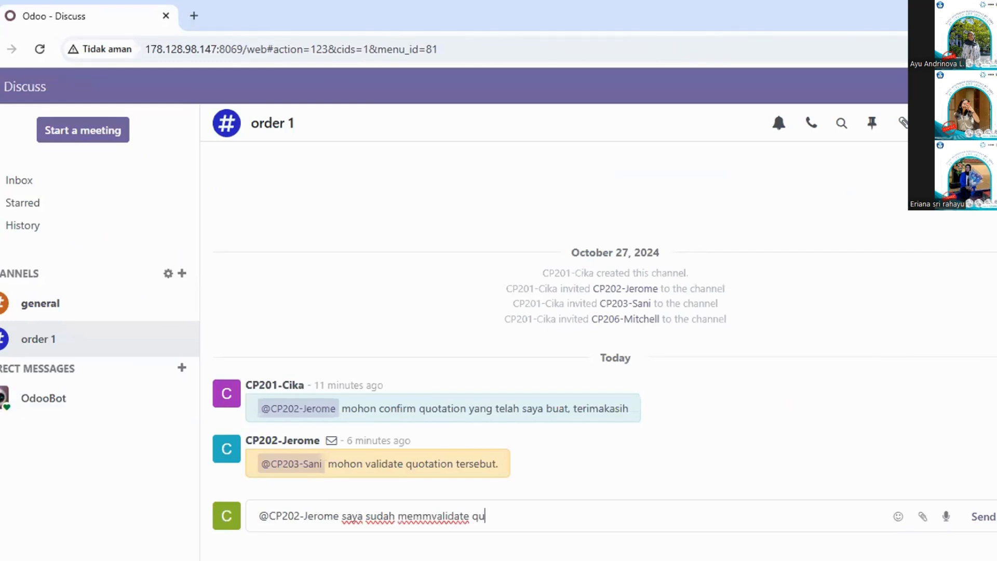
text(antition den)
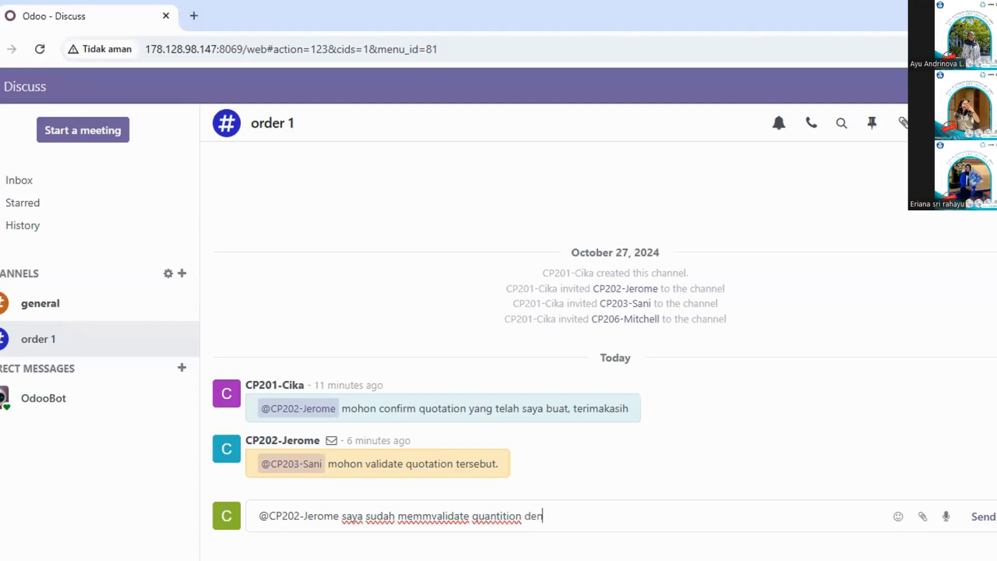
text(gan kode S0)
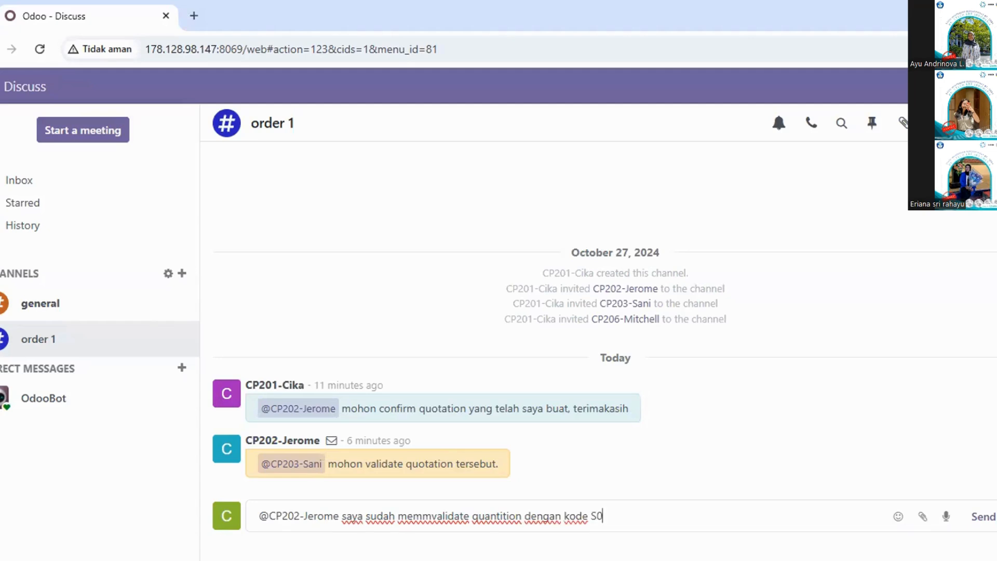
text(0007 bahwa baran)
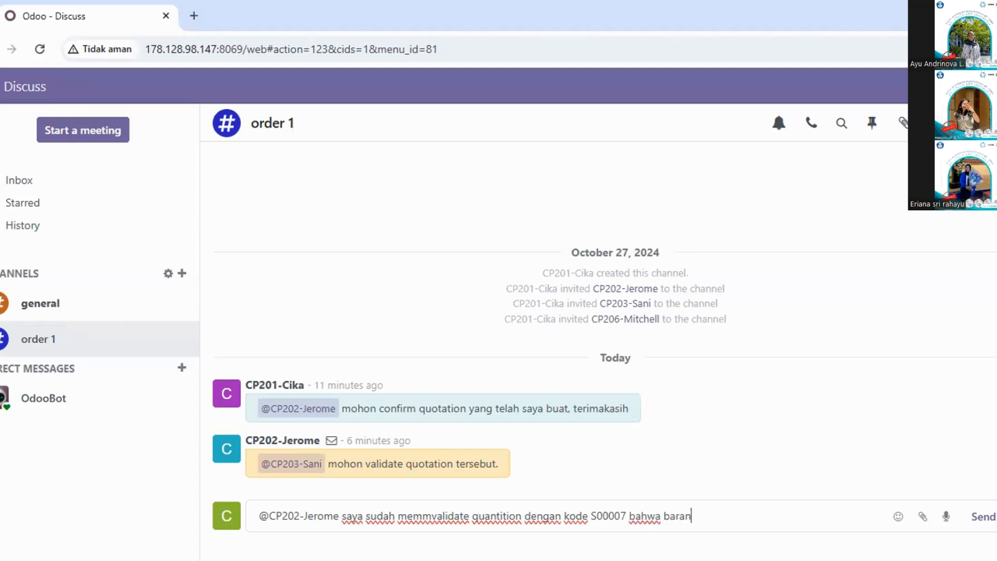
text(g tersbut ava)
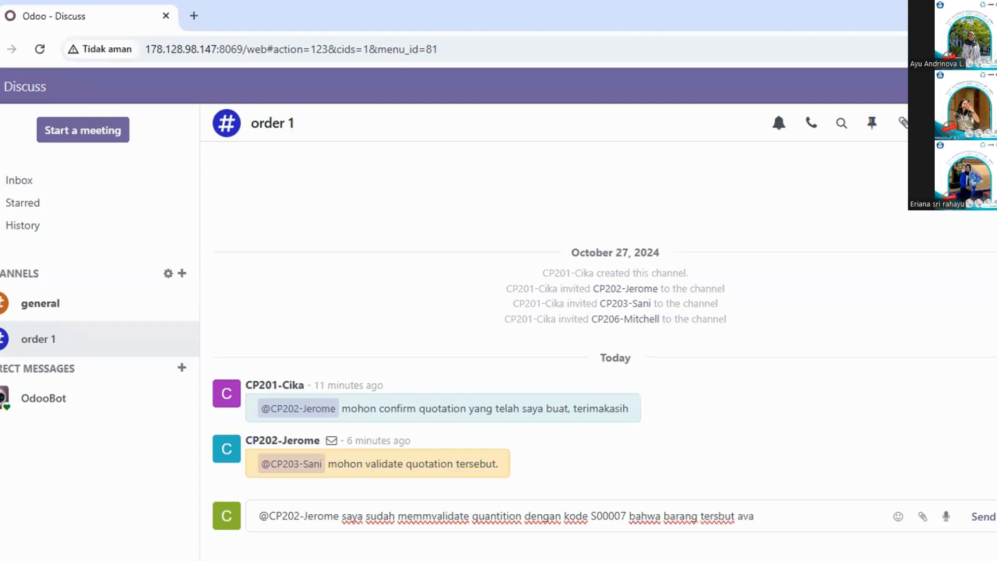
text(ilable di gudang)
click(979, 516)
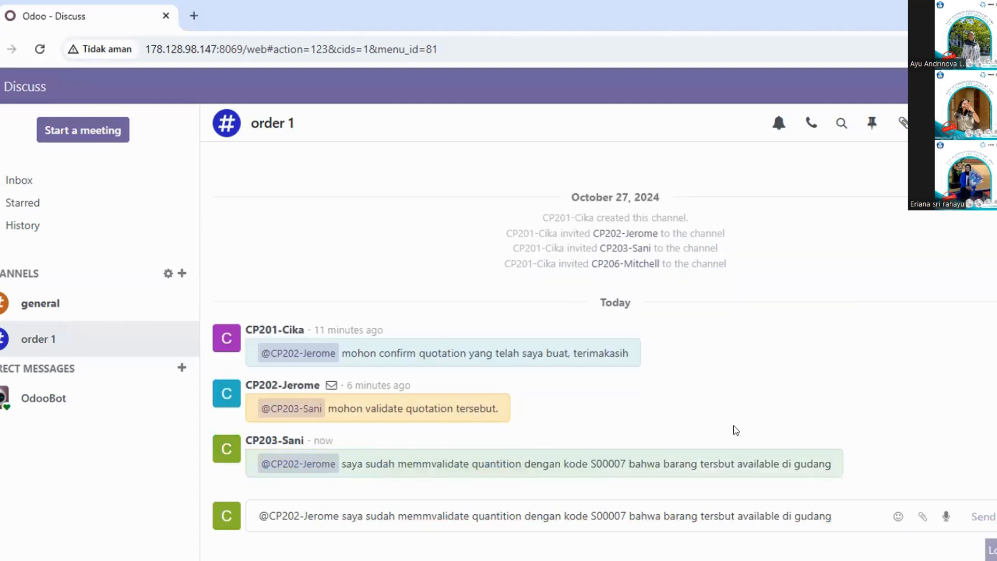
Step: In Sales, close the order 1 chat window, remove the My Quotations filter, and open PT. Mitra Abadi 2's newest sales order
mouse_move(720, 411)
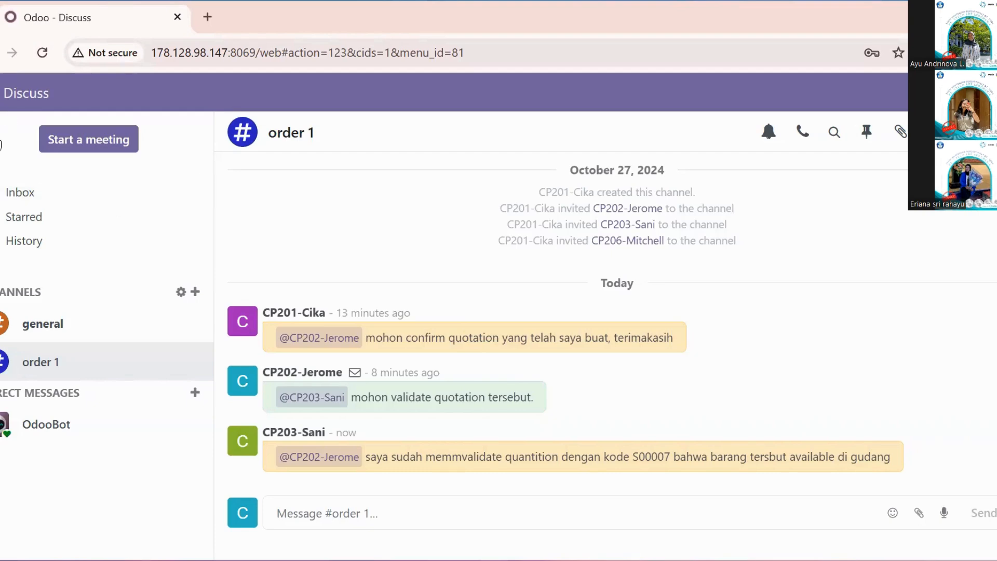
click(29, 244)
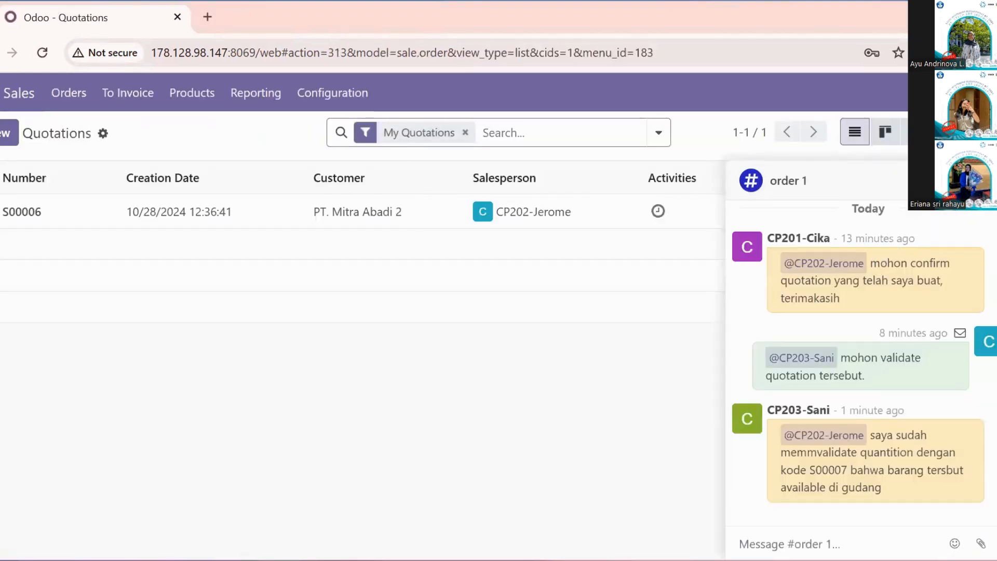
click(986, 181)
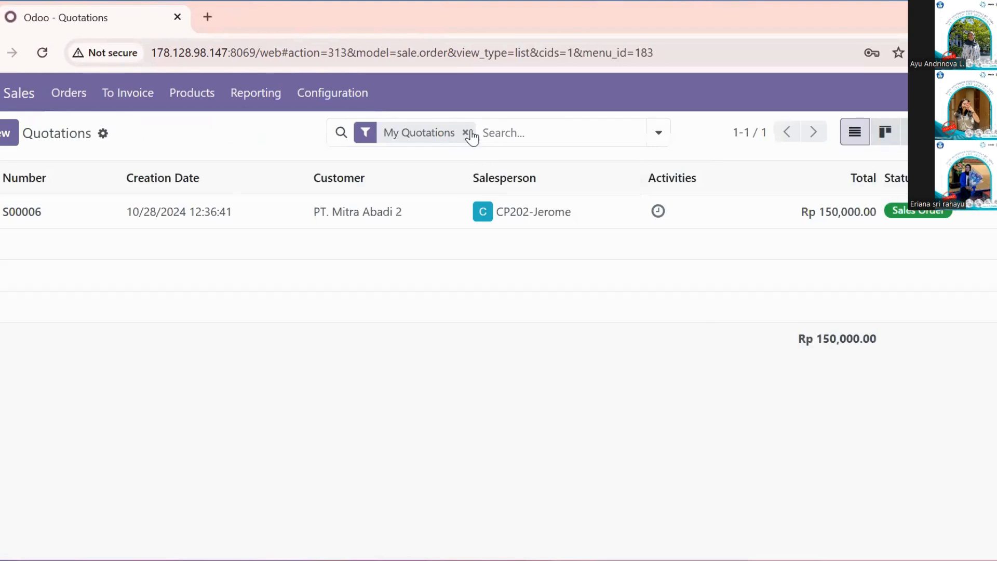
click(467, 133)
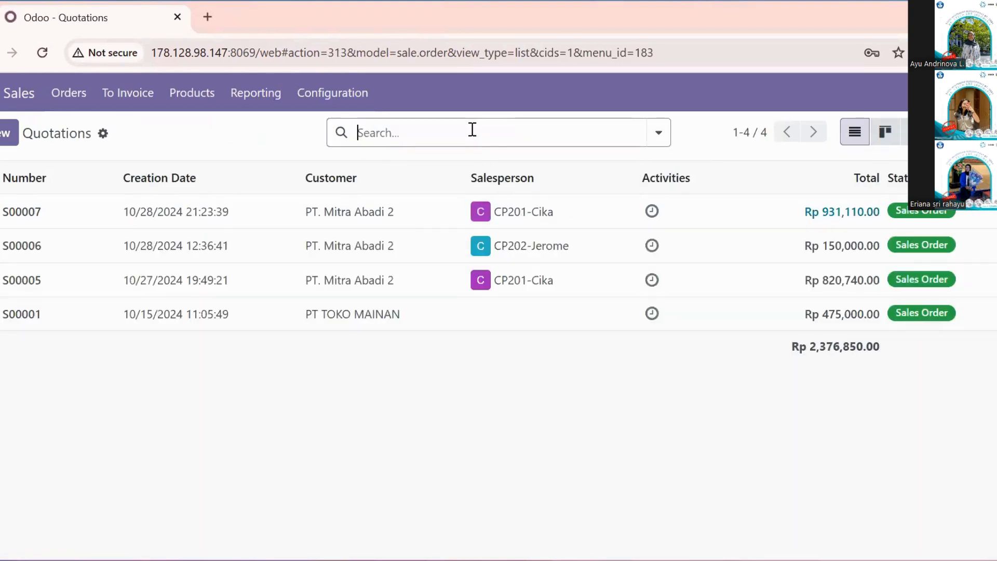
click(394, 214)
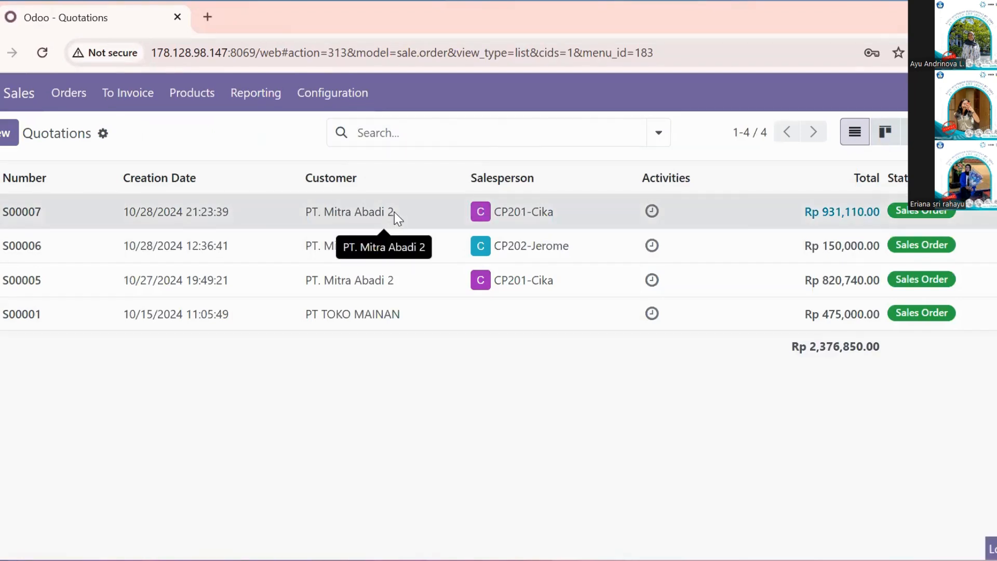
click(394, 212)
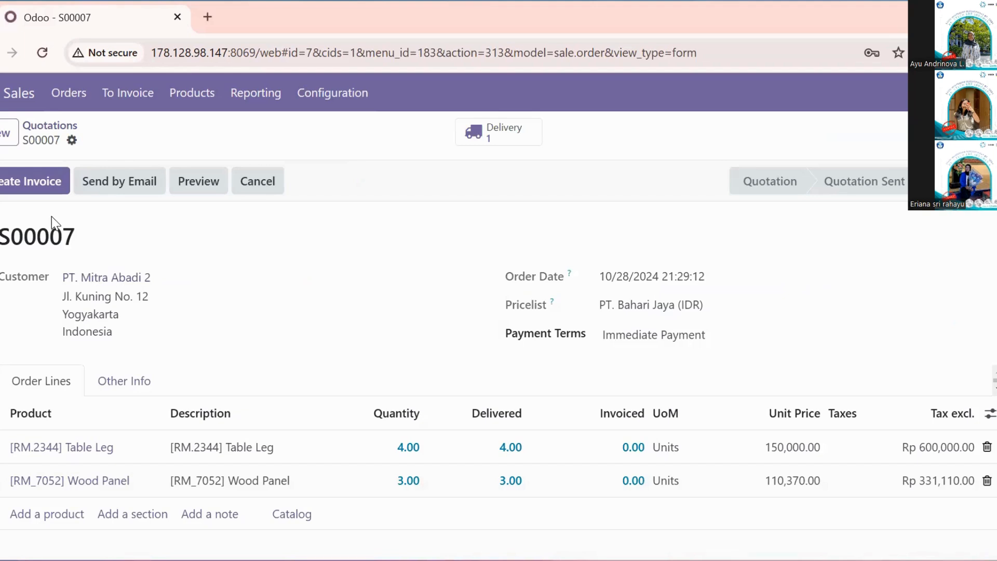
Step: Create a regular invoice from PT. Mitra Abadi 2's sales order and confirm the draft
click(39, 191)
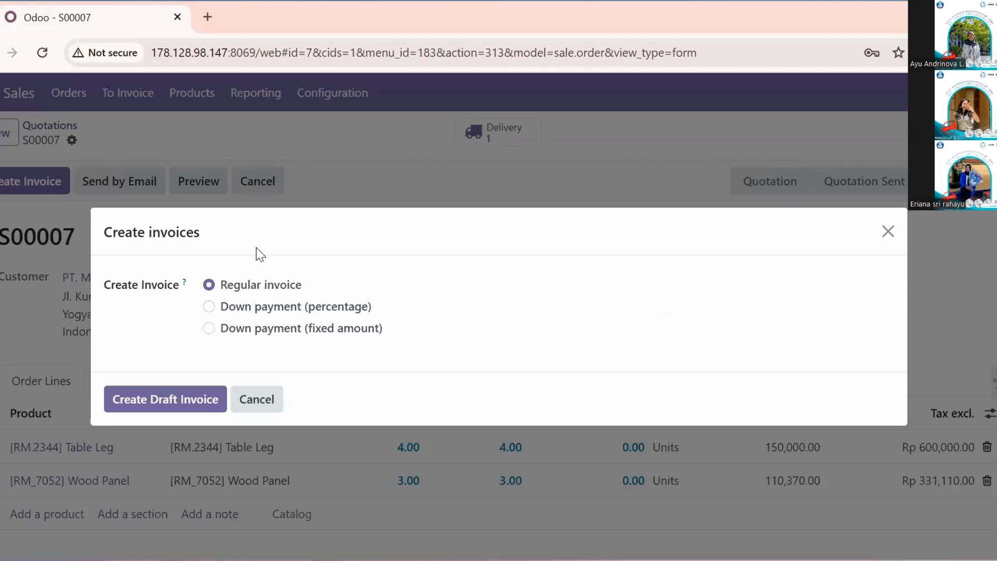
click(170, 400)
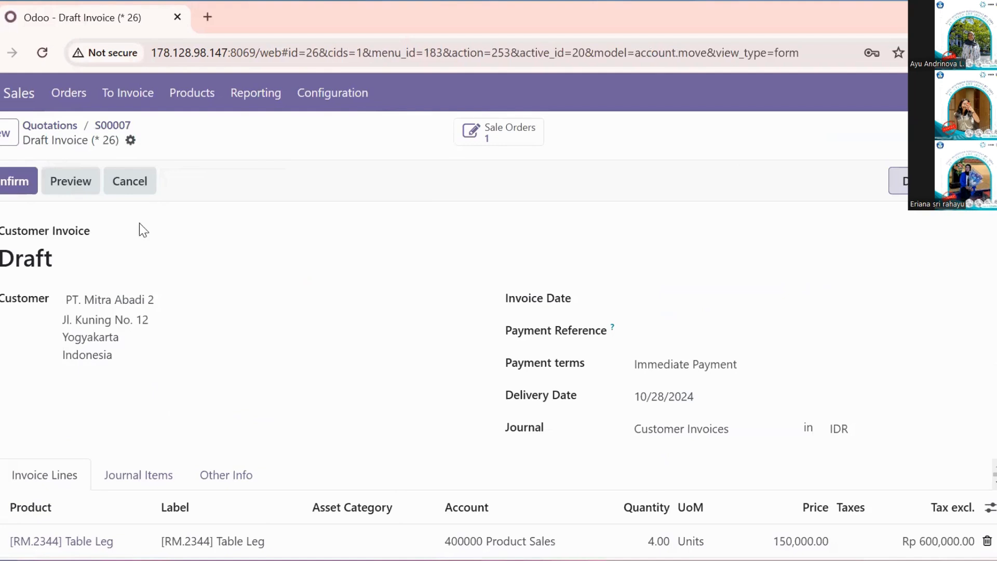
click(12, 193)
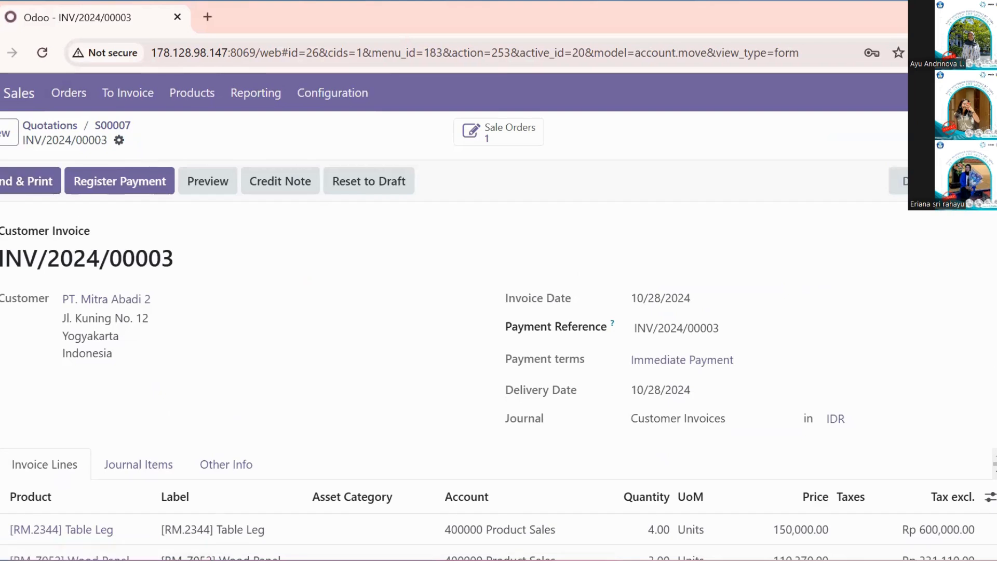
Step: In Accounting, show the customer invoices and open PT. Mitra Abadi 2's unpaid invoice
click(1, 93)
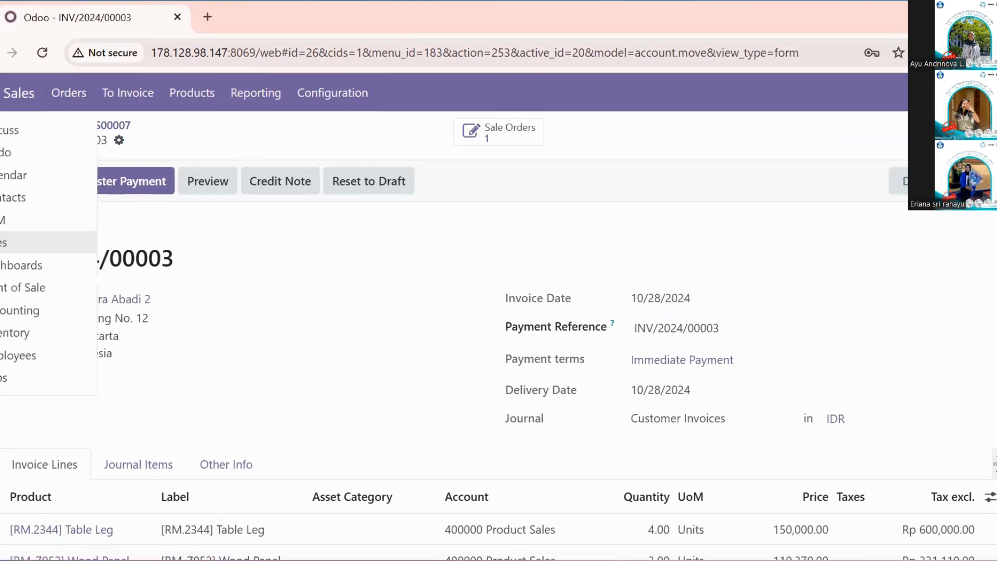
click(47, 312)
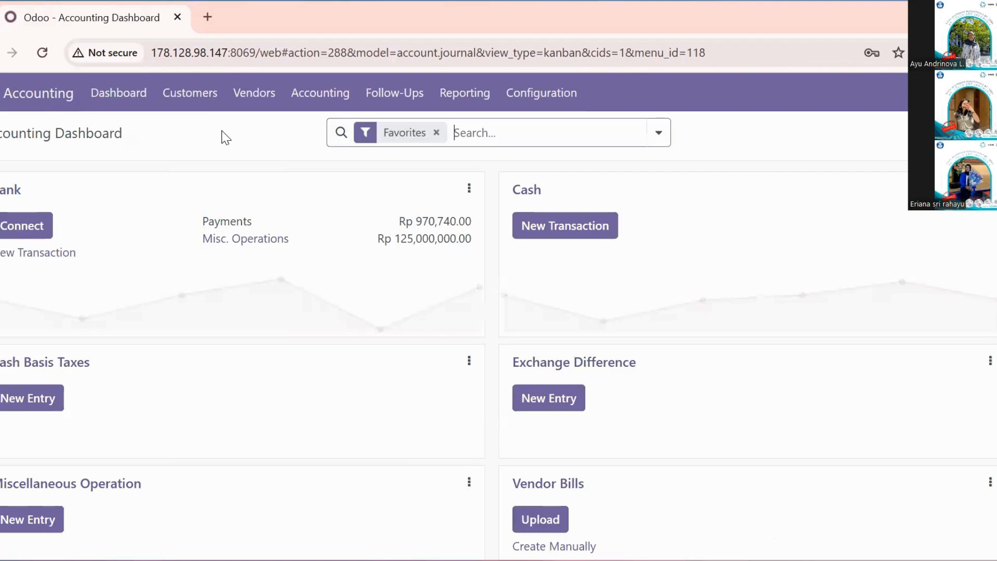
click(203, 101)
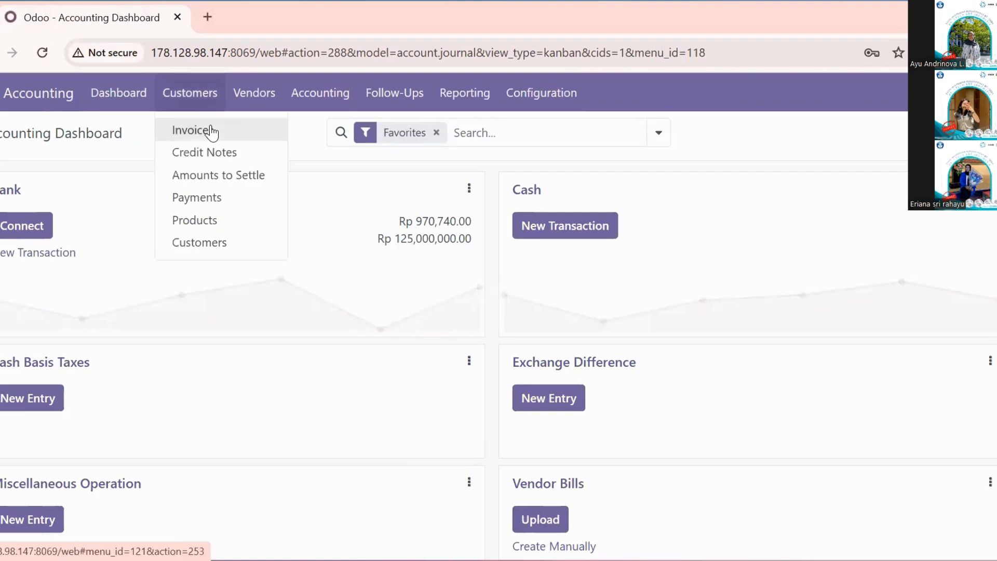
click(212, 130)
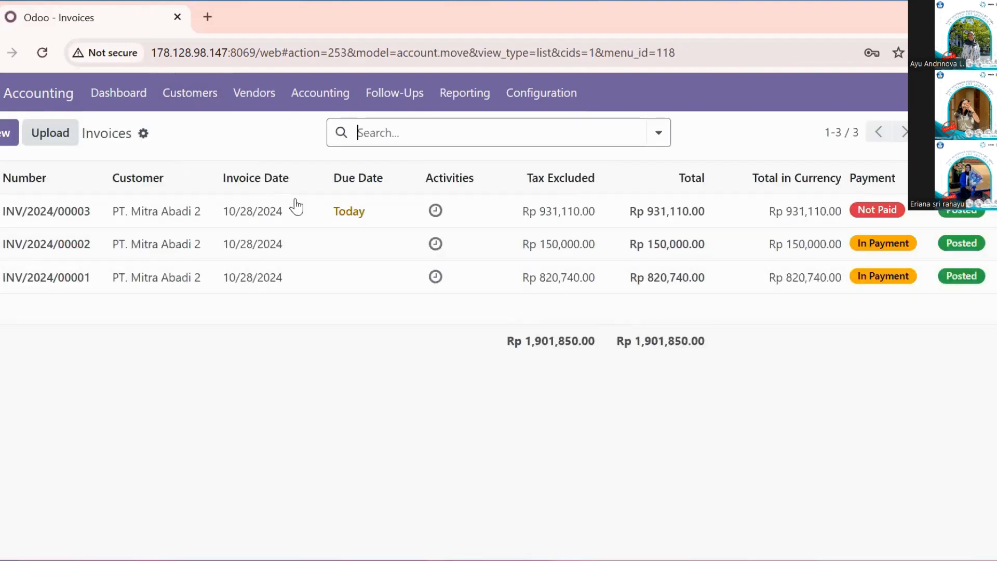
click(181, 215)
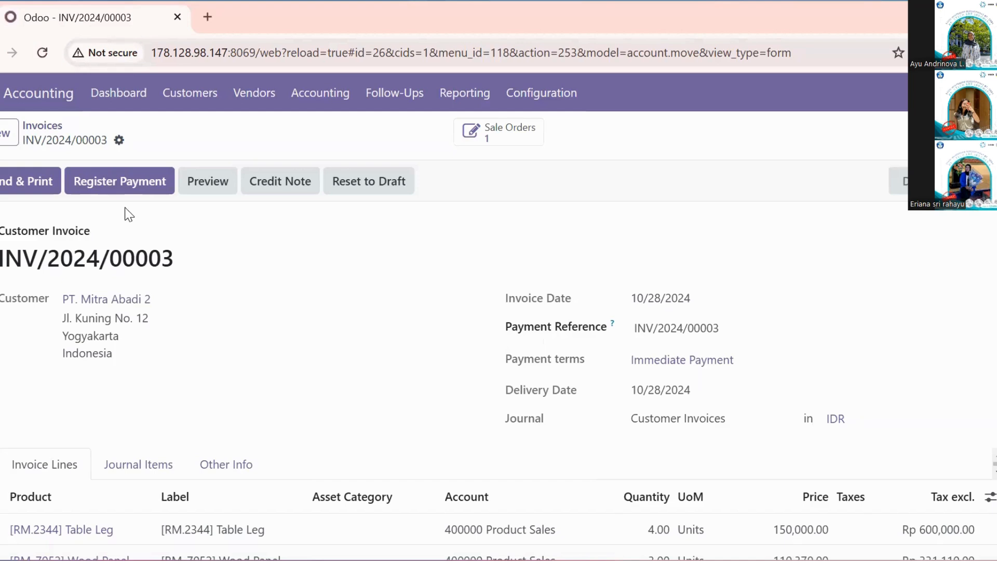
Step: Send the invoice to PT. Mitra Abadi 2 by email with the Download option turned off
click(20, 189)
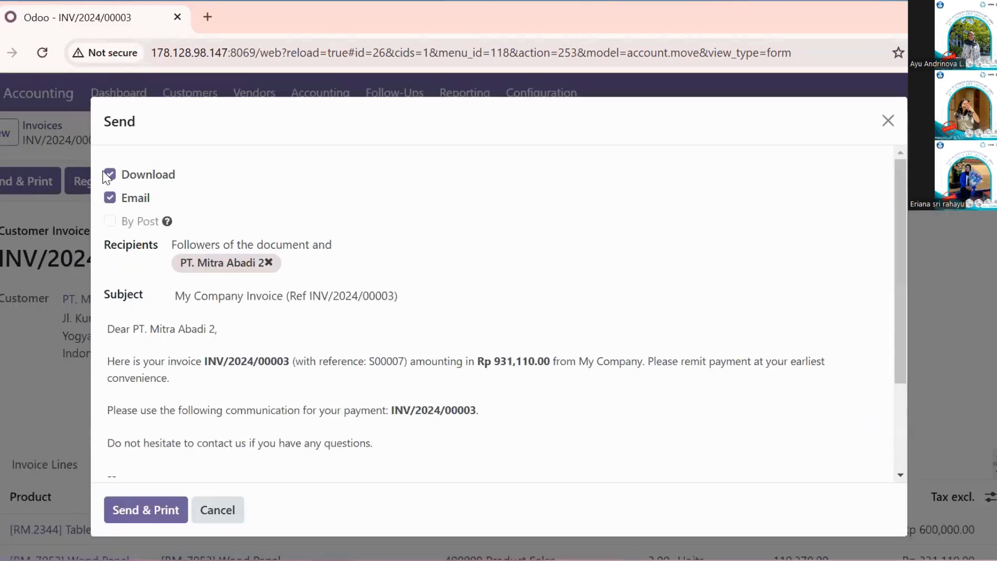
click(109, 175)
click(166, 511)
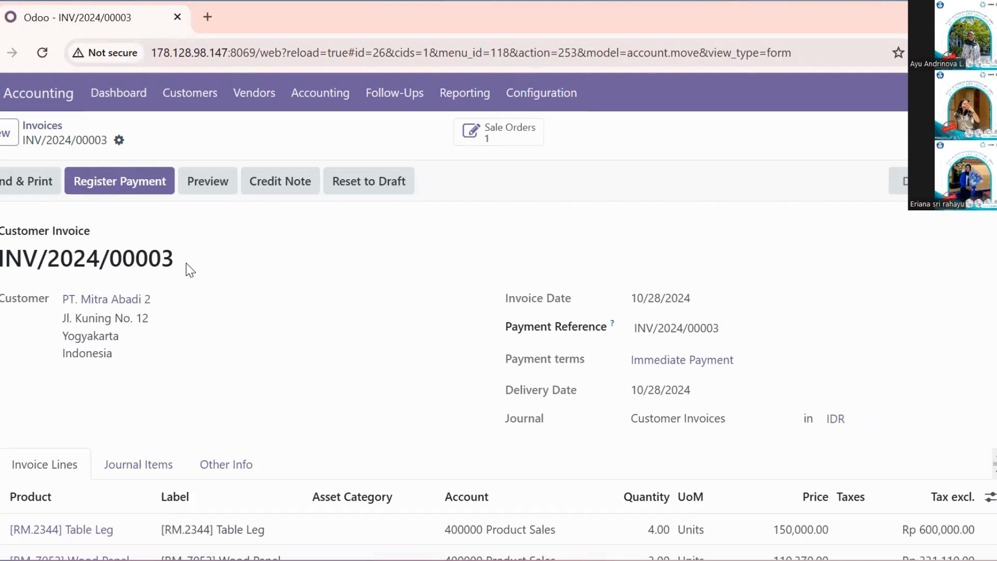
Step: Register the invoice's payment of Rp 931,110.00 in the Bank journal using the Manual method, dated 10/28/2024
click(149, 185)
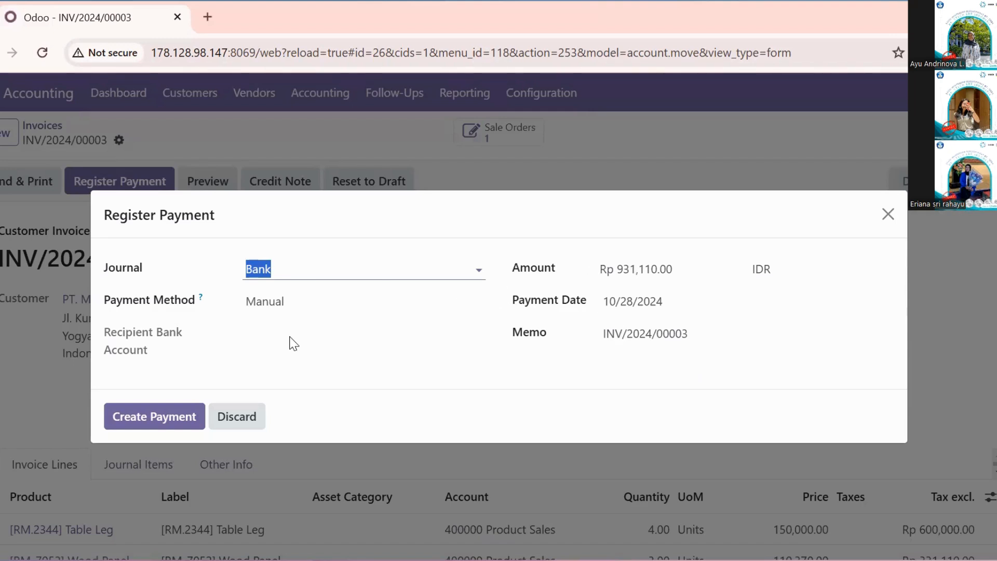
click(168, 422)
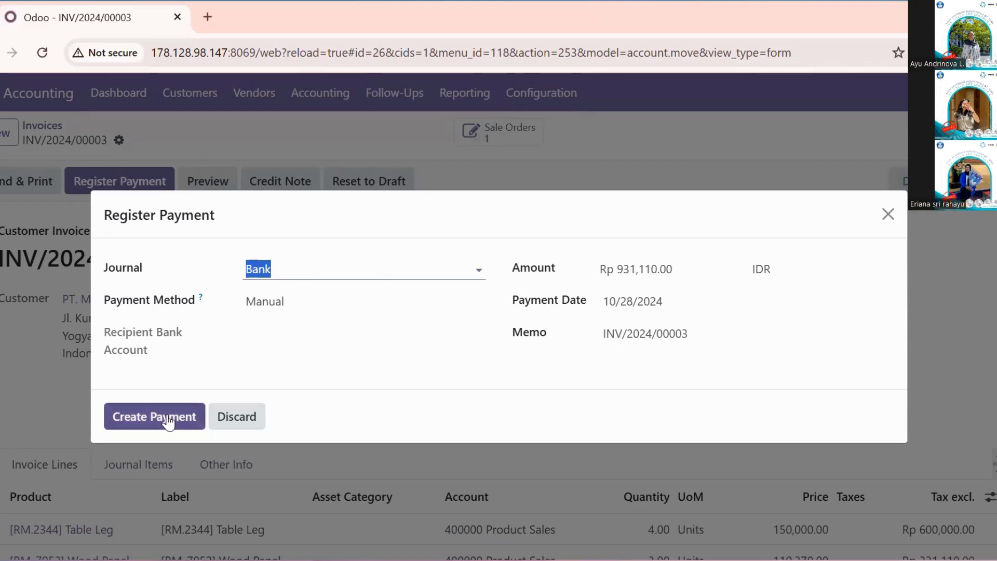
click(167, 415)
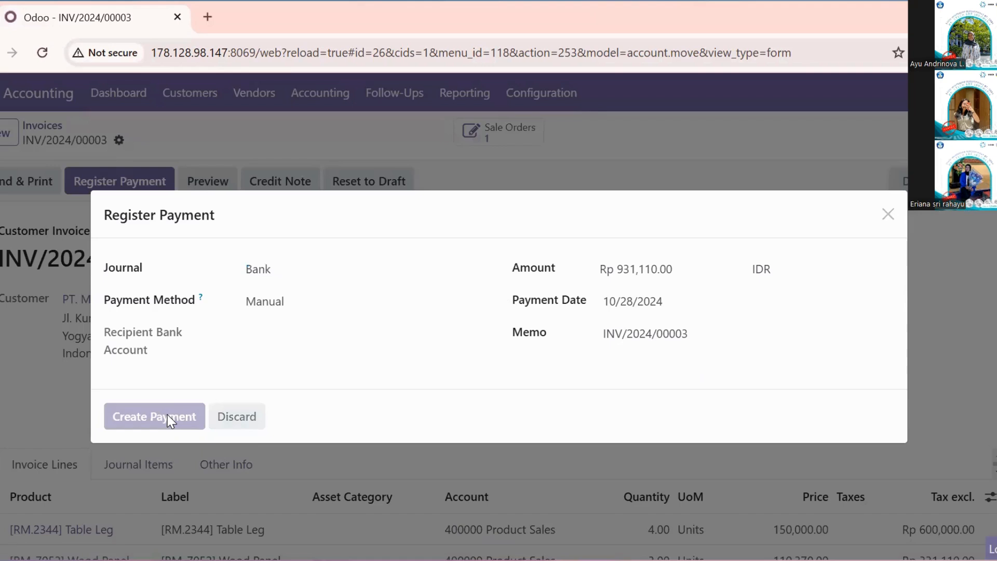